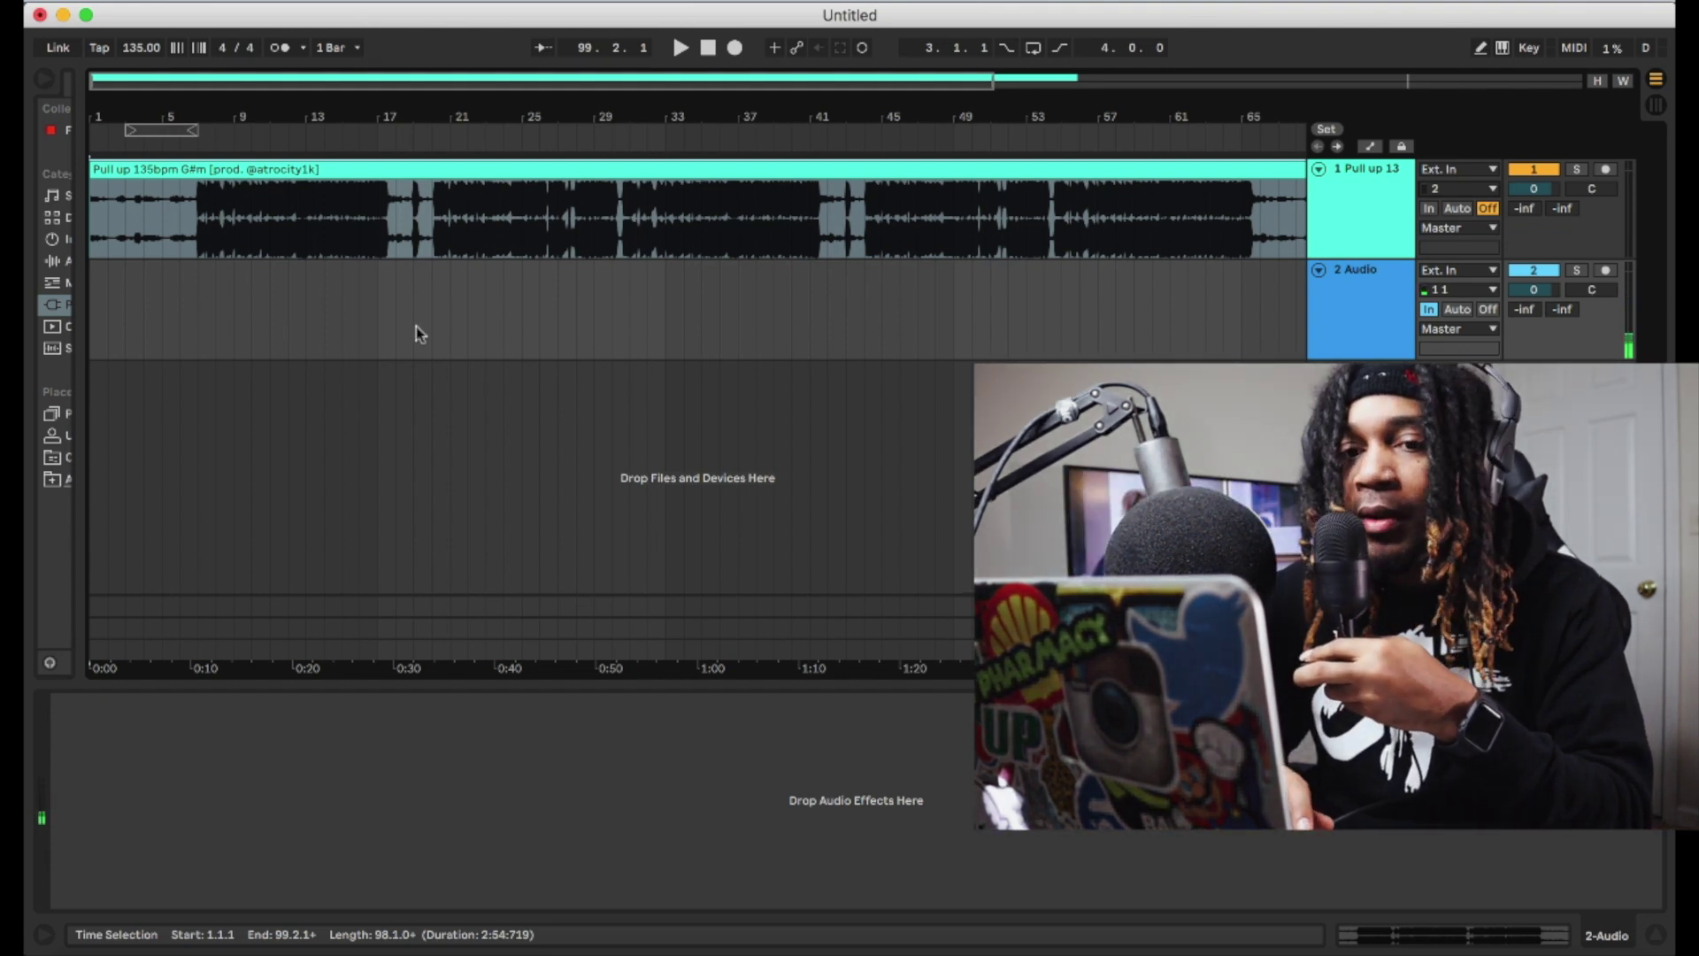
# - On the B Delay return, link the left and right channels, set the delay time to 4, and set the filter to 6.23 kHz
pyautogui.moveTo(80, 422); pyautogui.dragTo(280, 449)
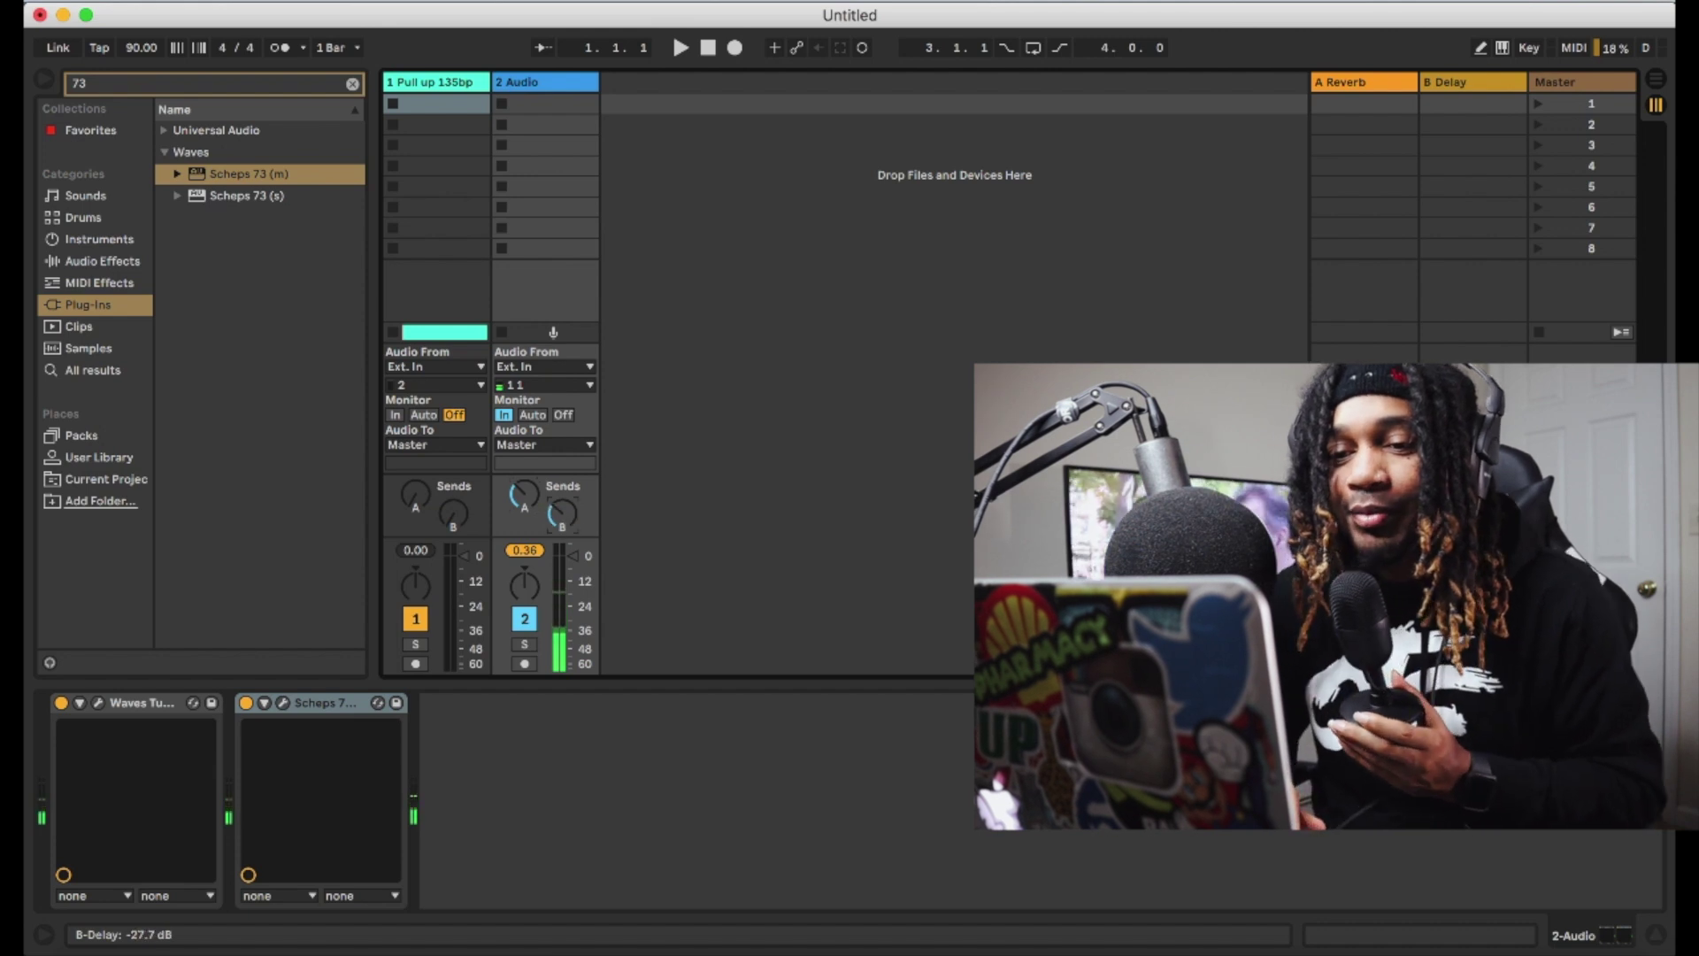
pyautogui.click(1478, 95)
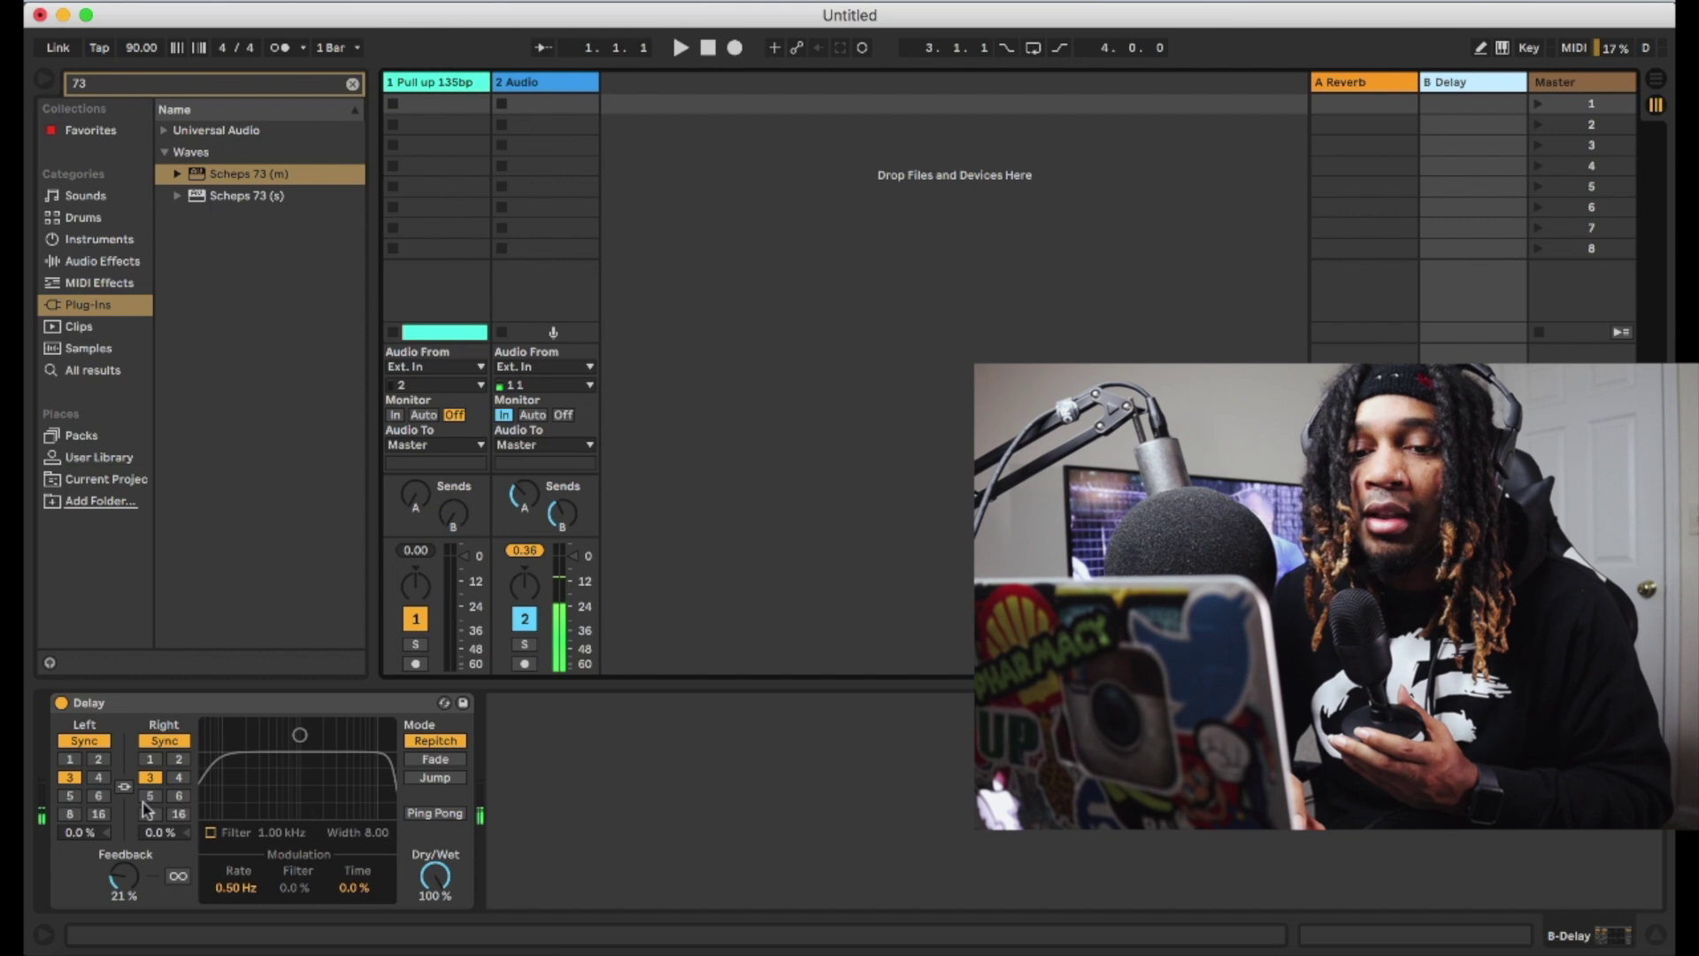
pyautogui.click(125, 786)
pyautogui.click(104, 779)
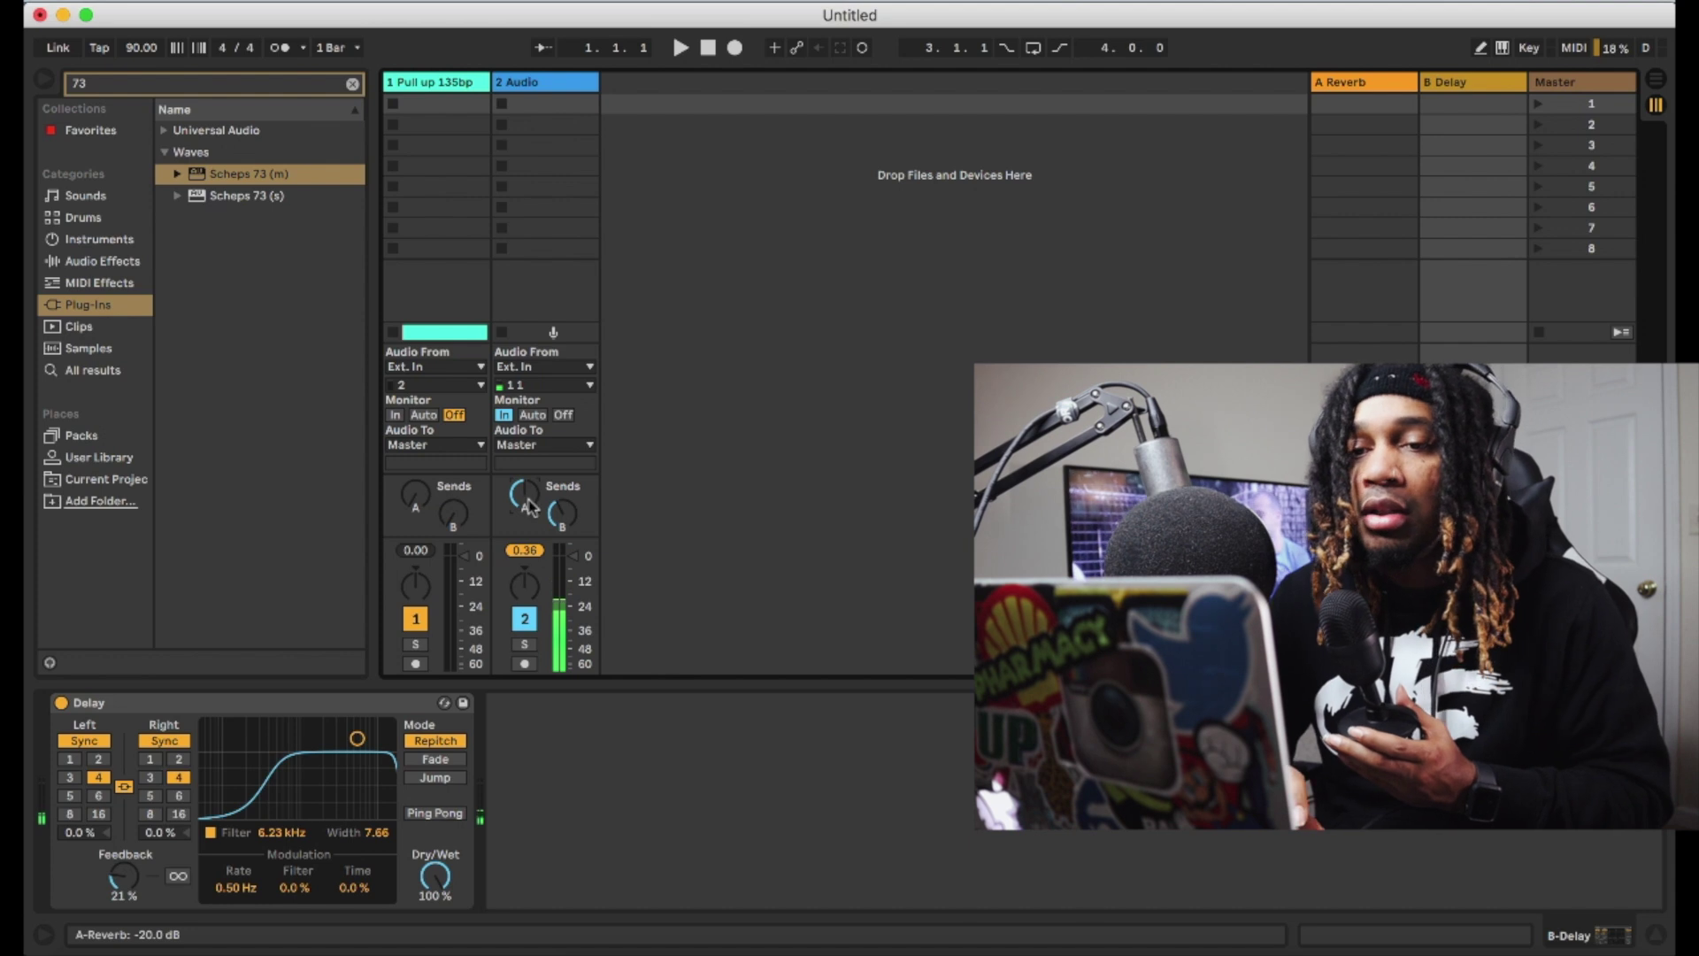
# - In the Arrangement, lower the beat track's volume to -5.5 dB and arm the 2 Audio track for recording
pyautogui.press('Tab')
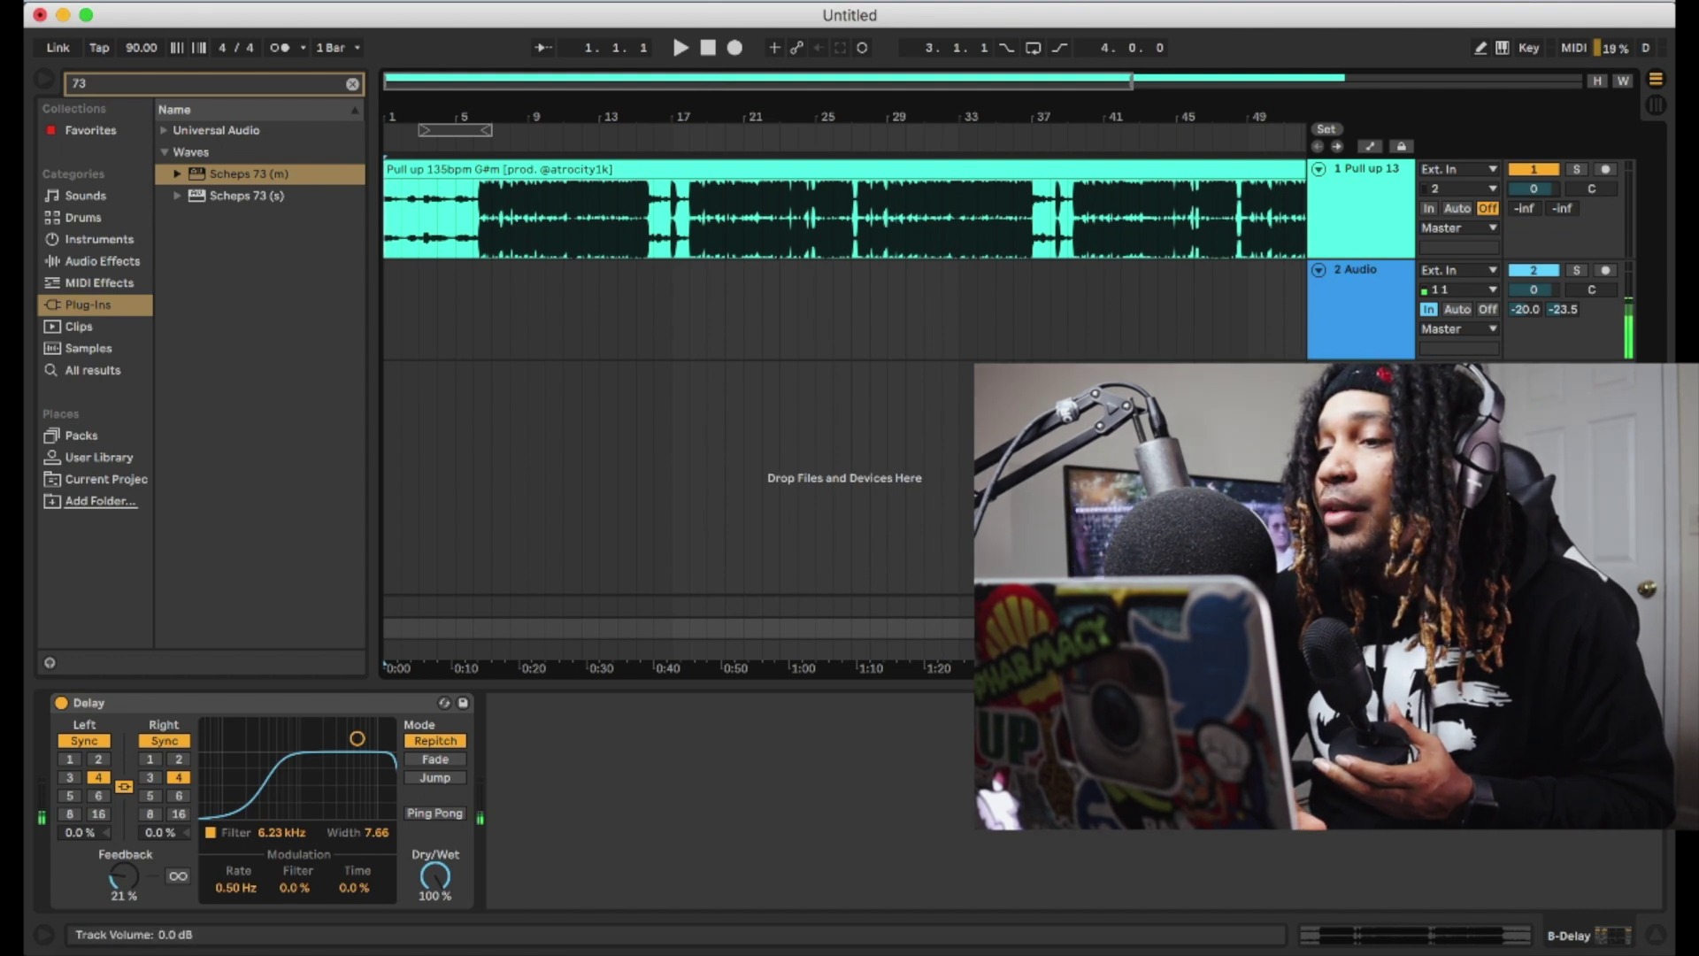
pyautogui.moveTo(1534, 188); pyautogui.dragTo(1536, 197)
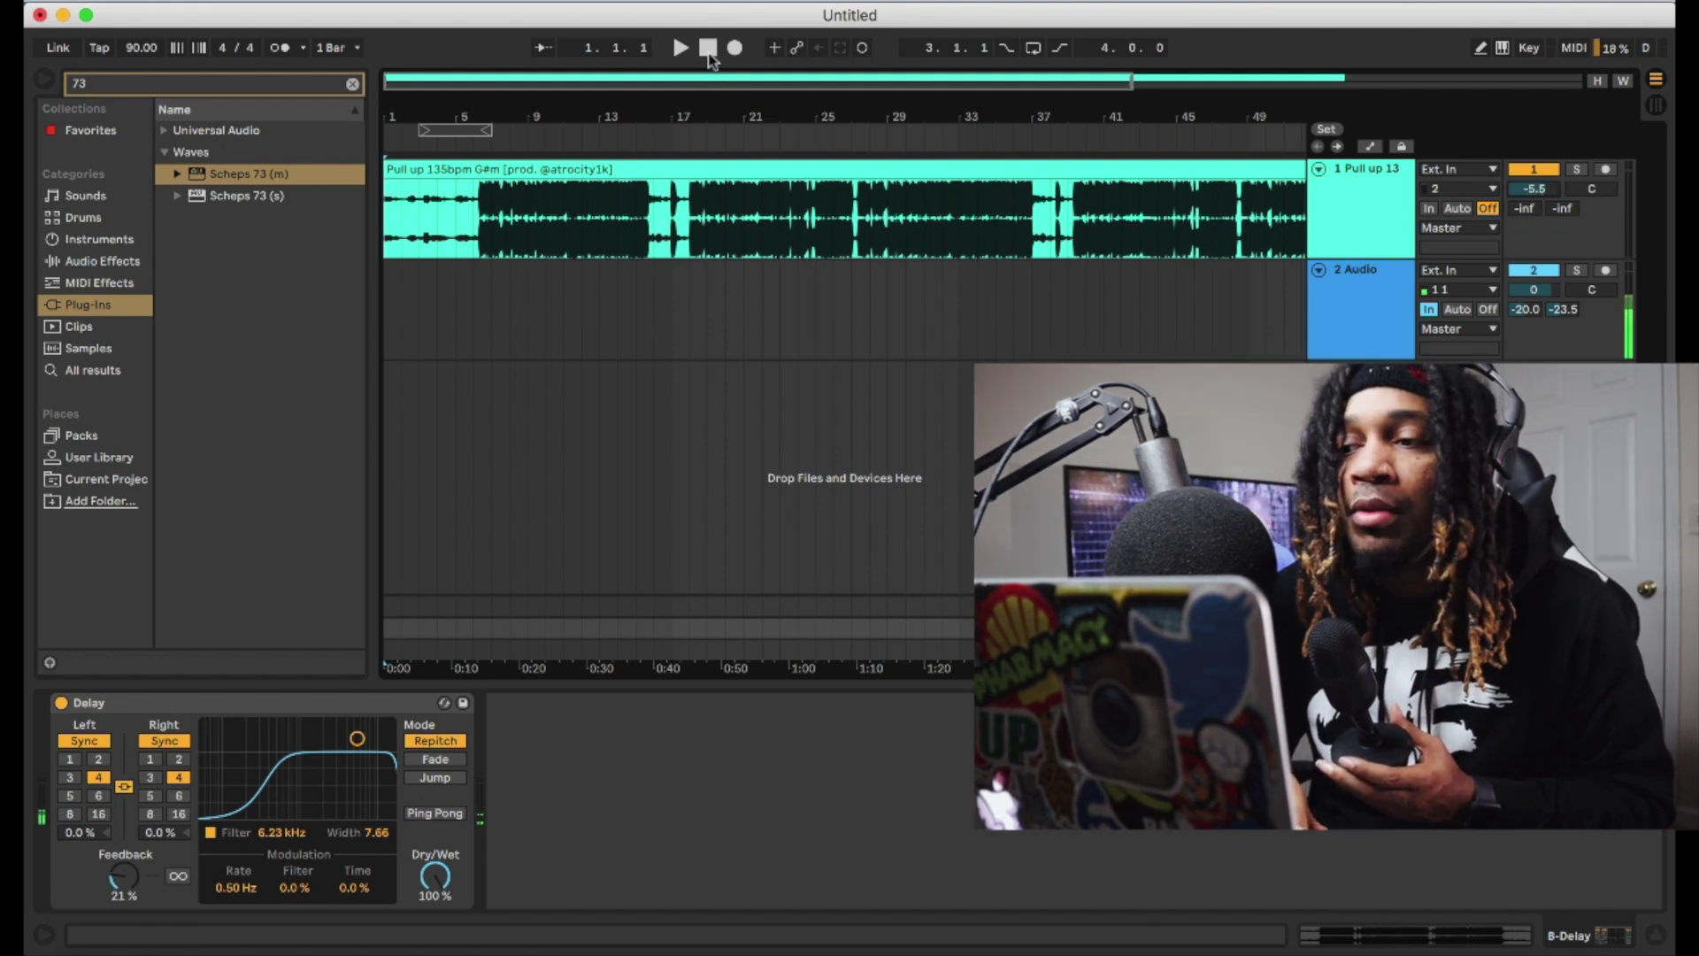
pyautogui.click(1606, 272)
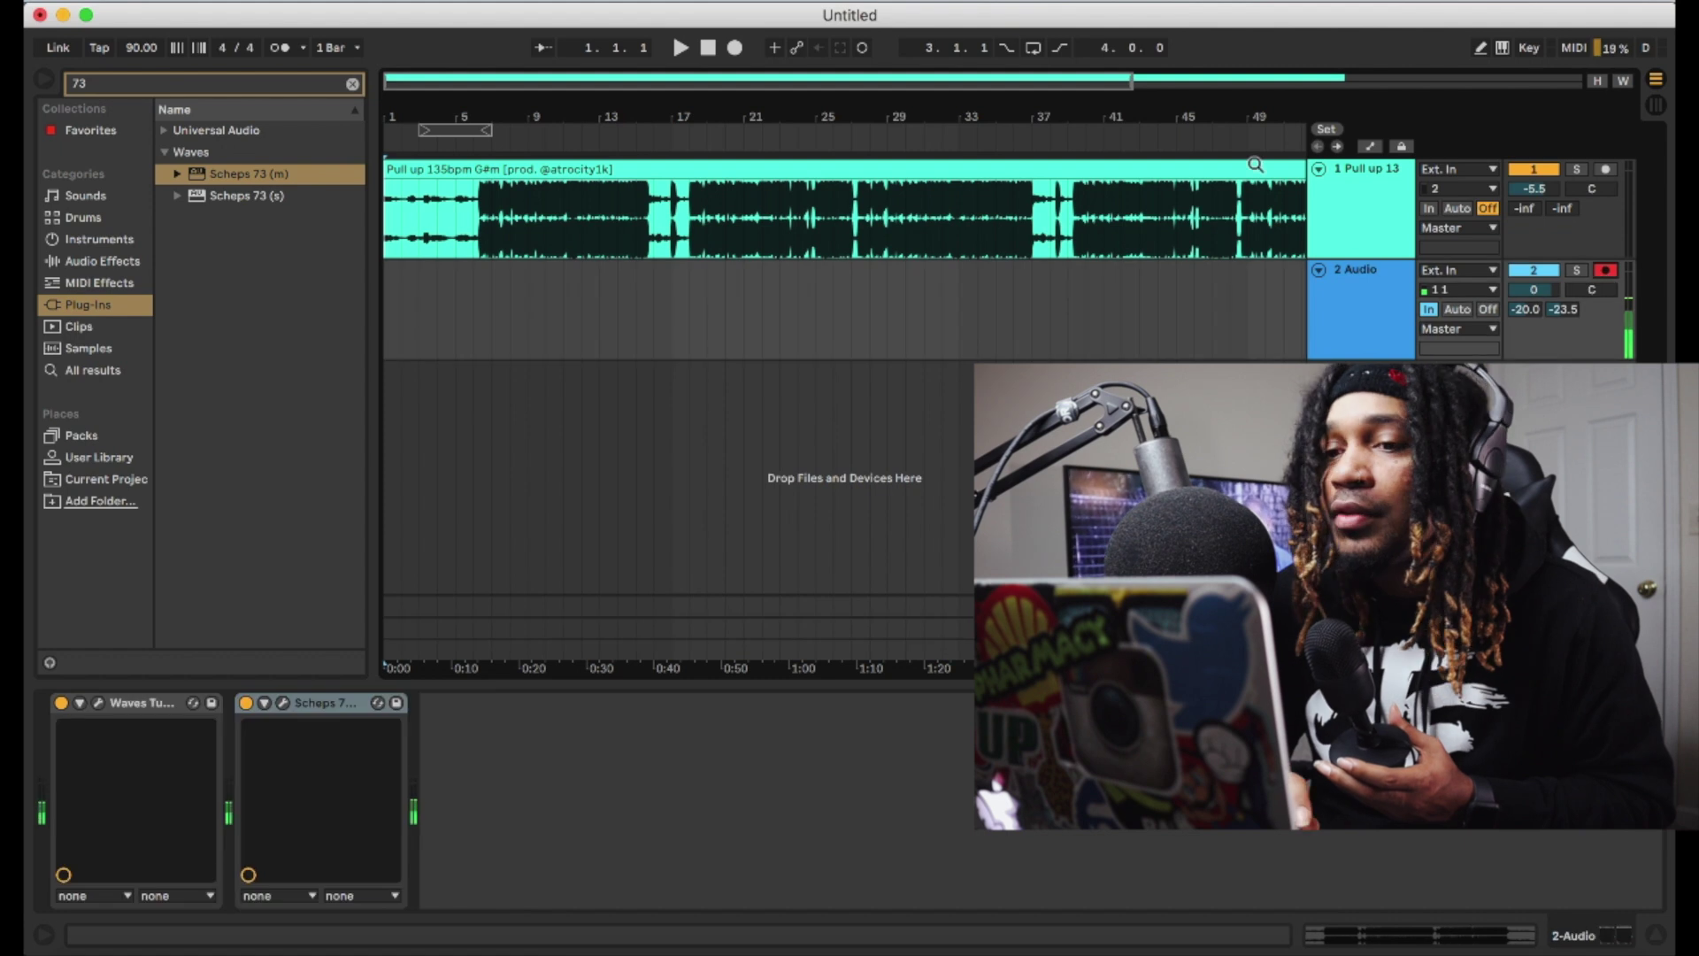
pyautogui.click(732, 49)
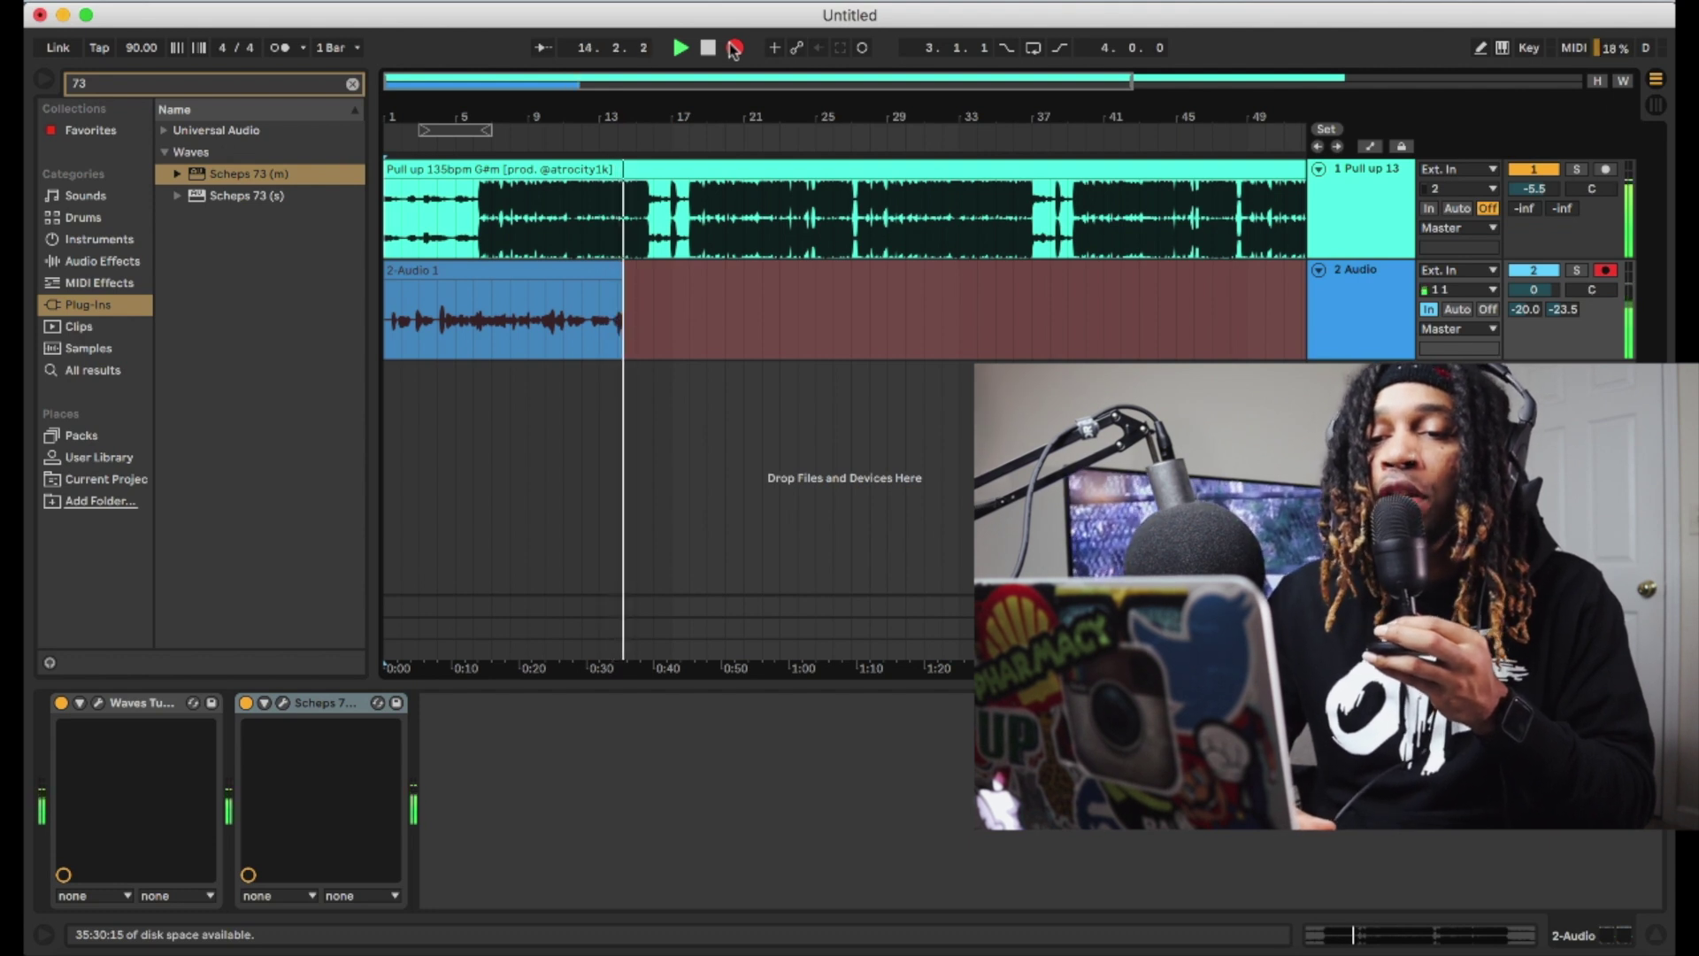
pyautogui.click(734, 47)
pyautogui.click(578, 273)
pyautogui.press('Delete')
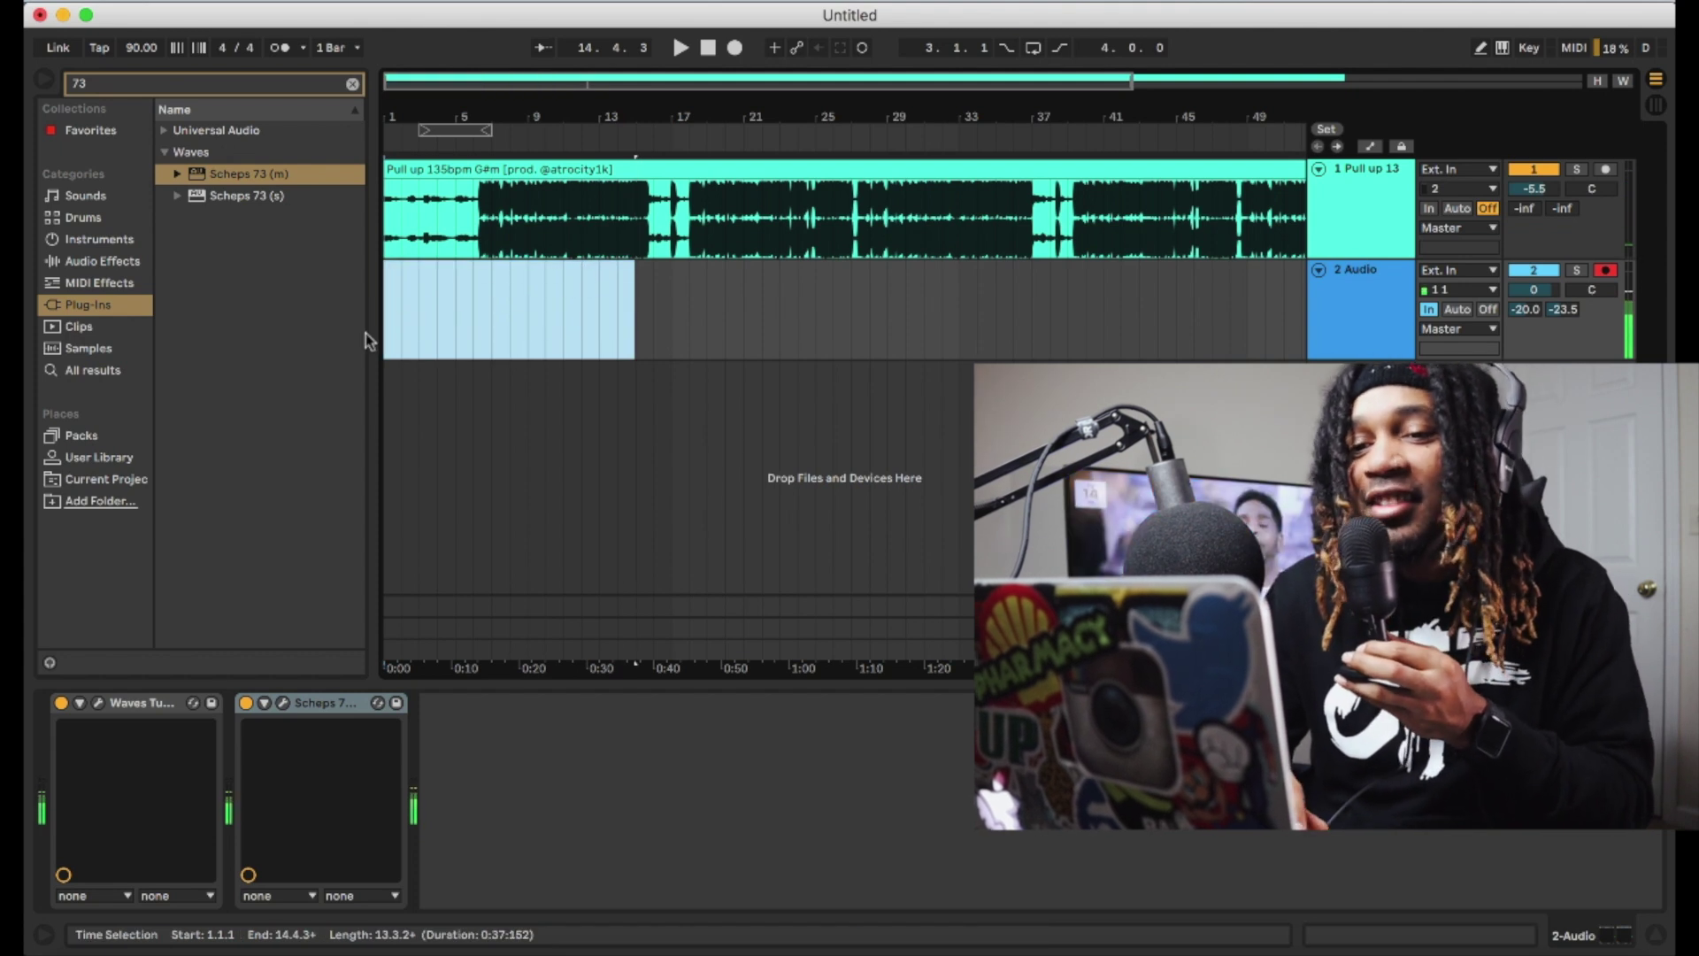
# - Record a vocal take on the 2 Audio track from the start of the song to about bar 17
pyautogui.click(385, 301)
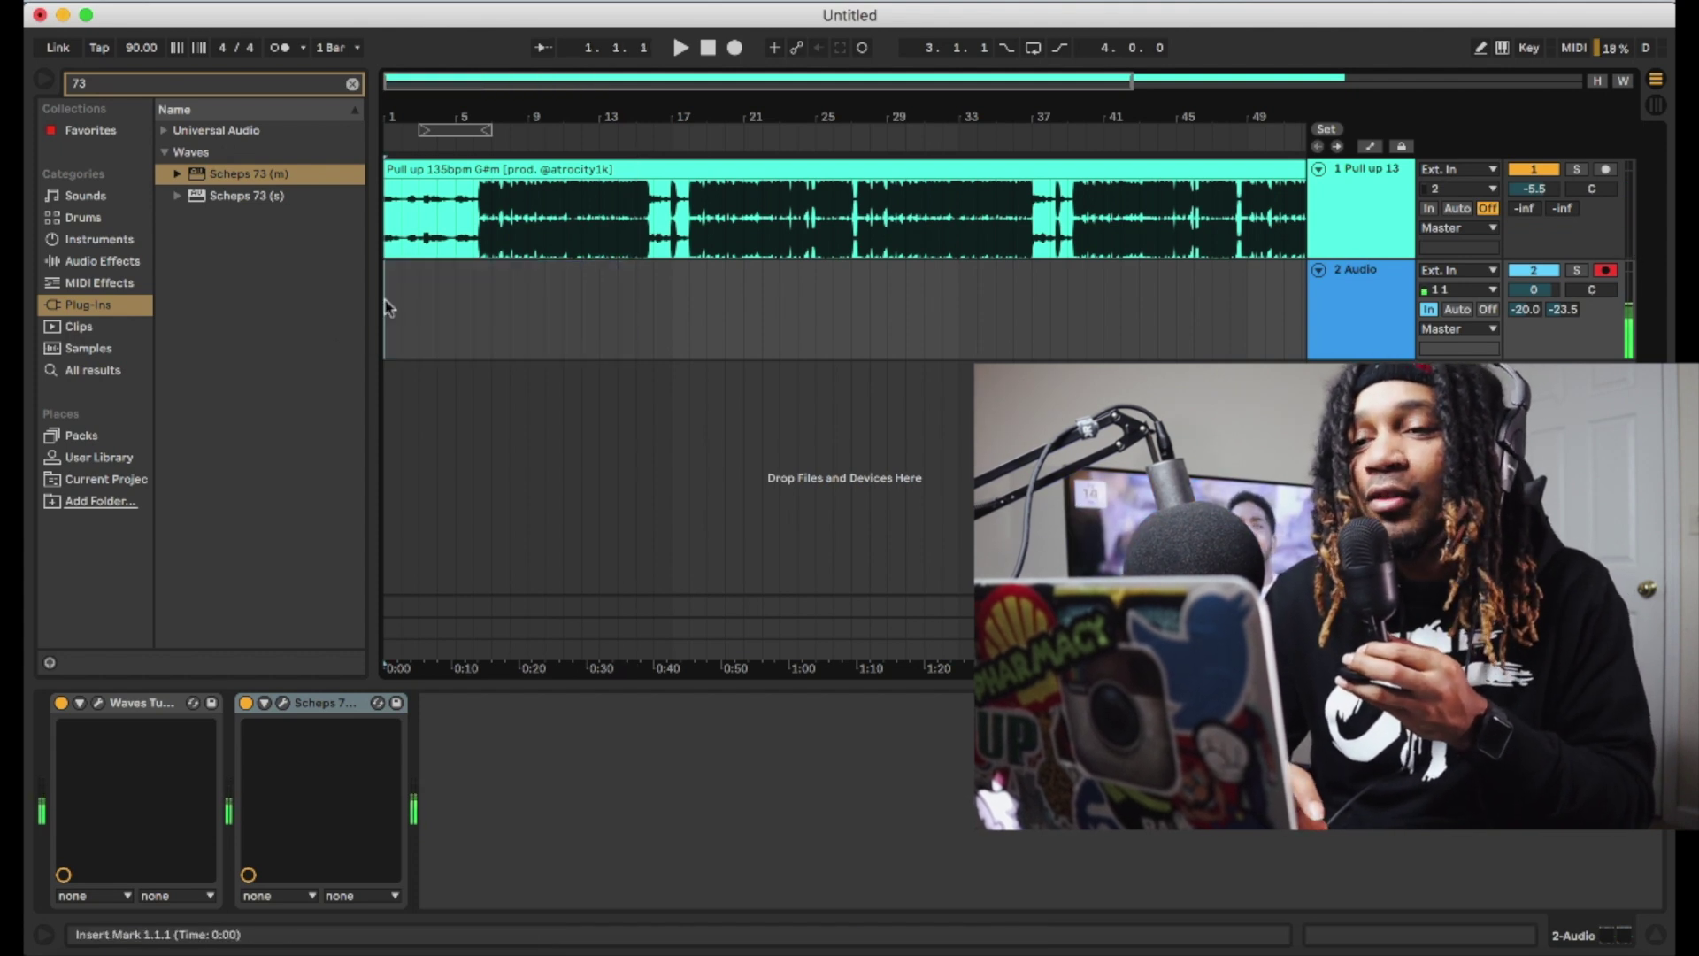
pyautogui.click(734, 48)
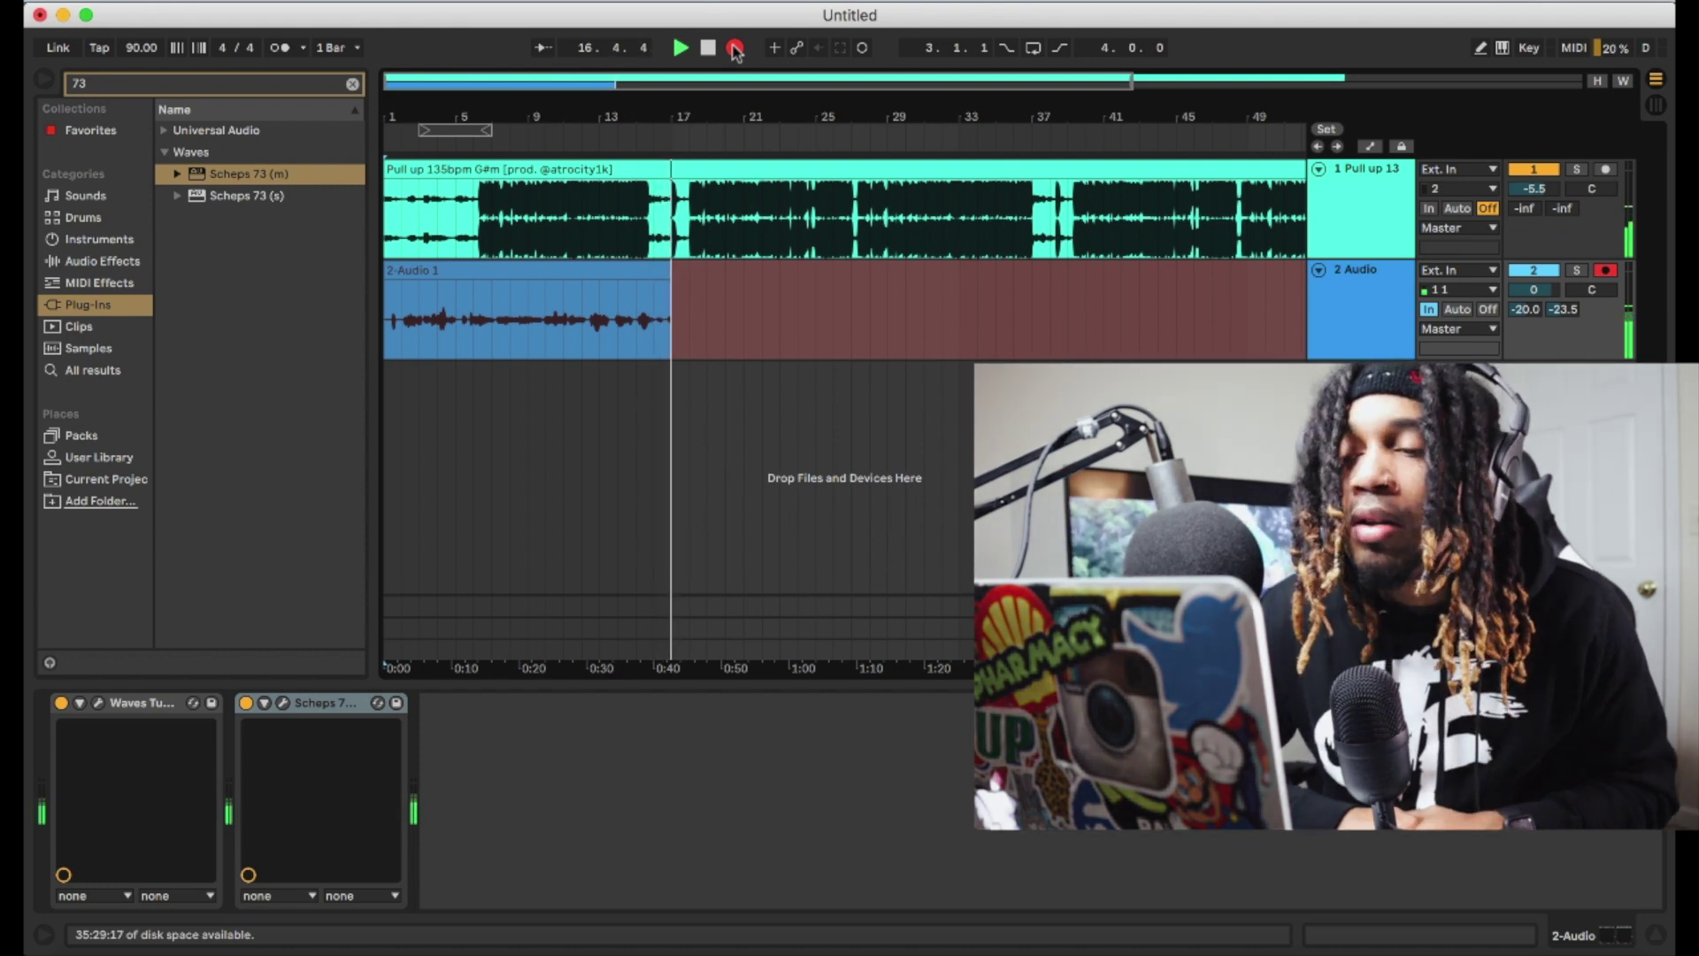
pyautogui.press('space')
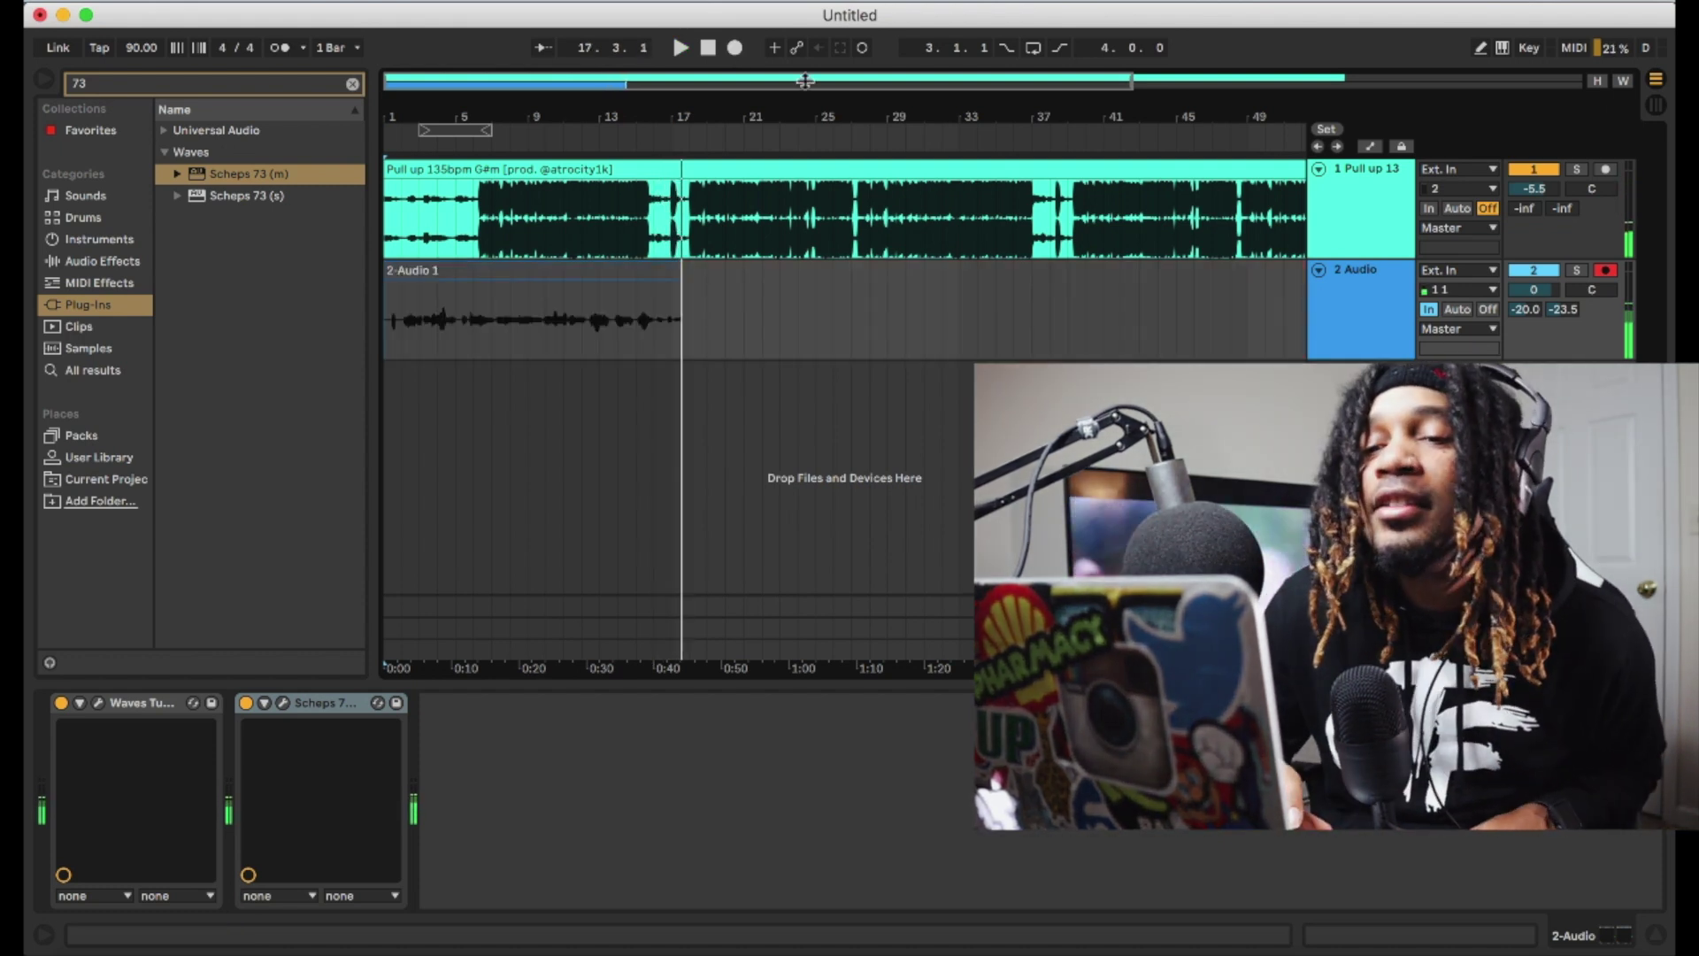
# - Play back the recorded take from the start of the song and disarm recording on the 2 Audio track
pyautogui.click(457, 297)
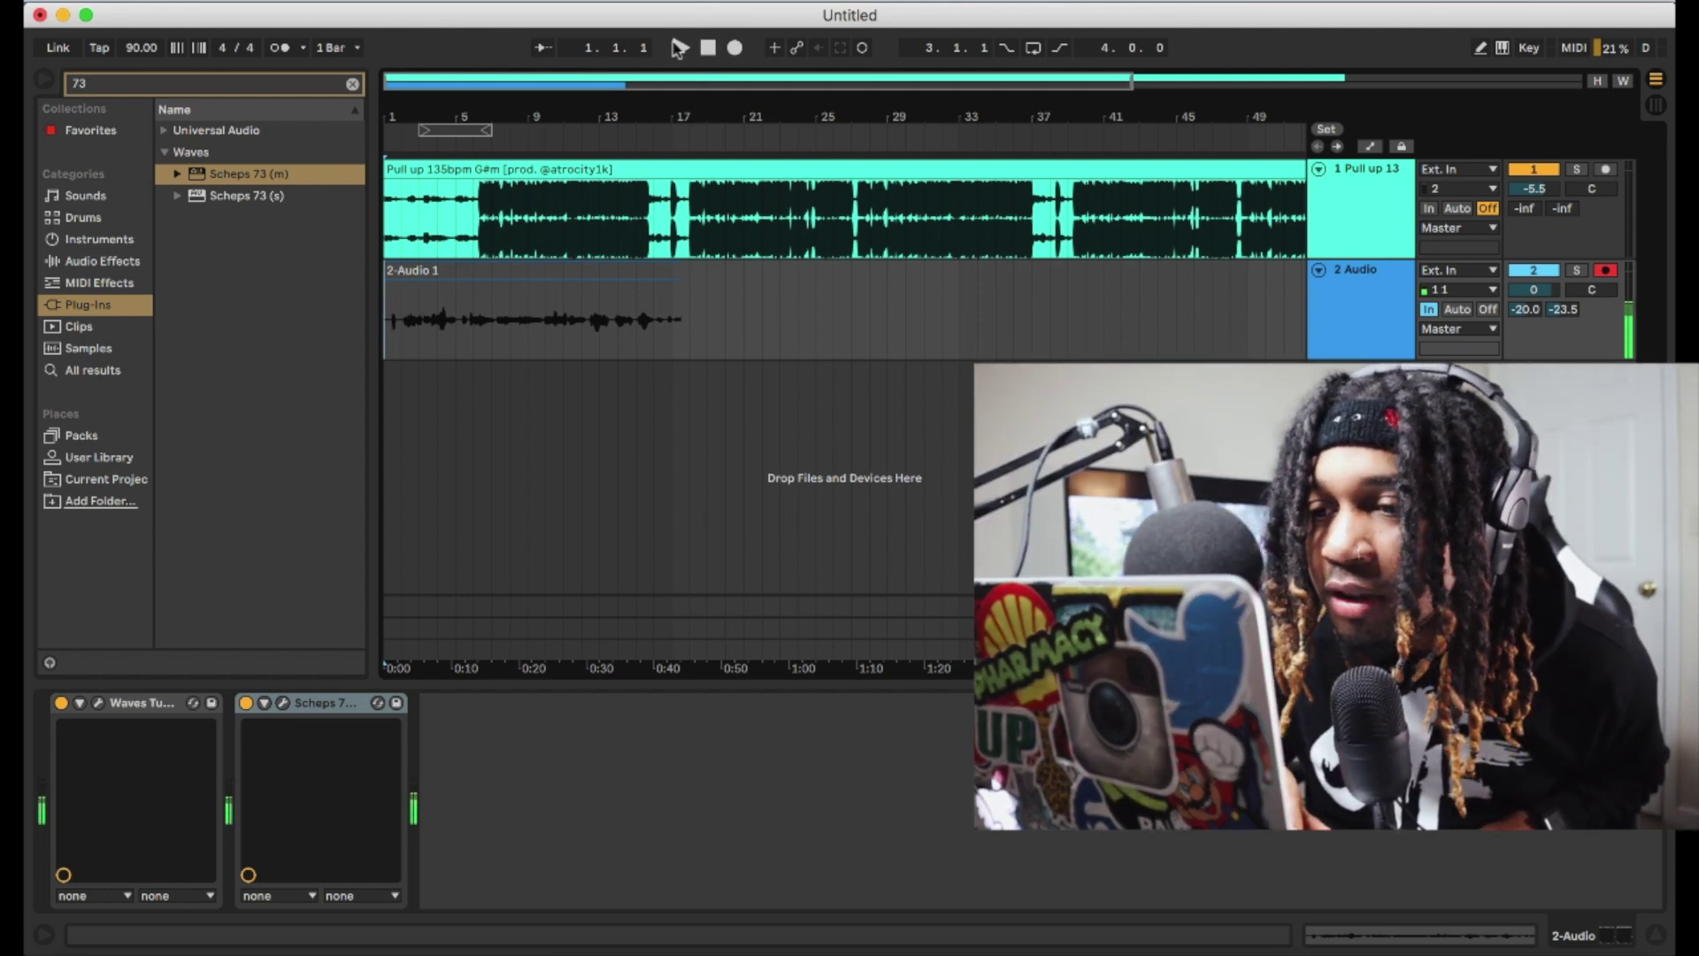
pyautogui.click(678, 48)
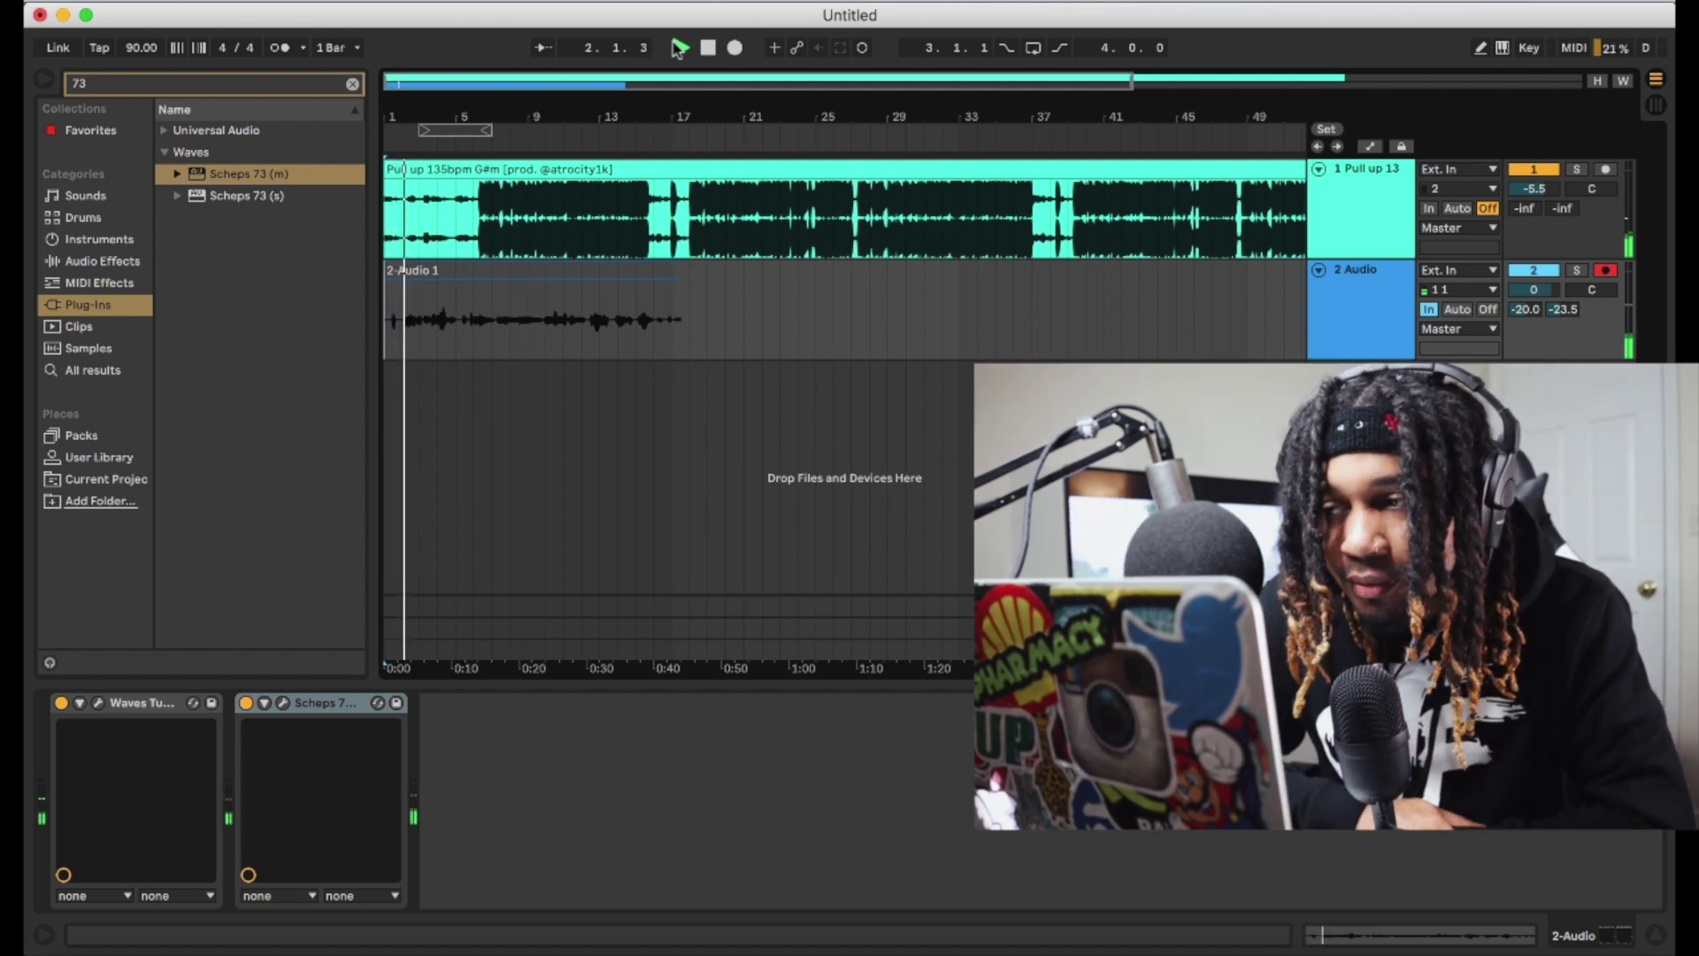
pyautogui.press('space')
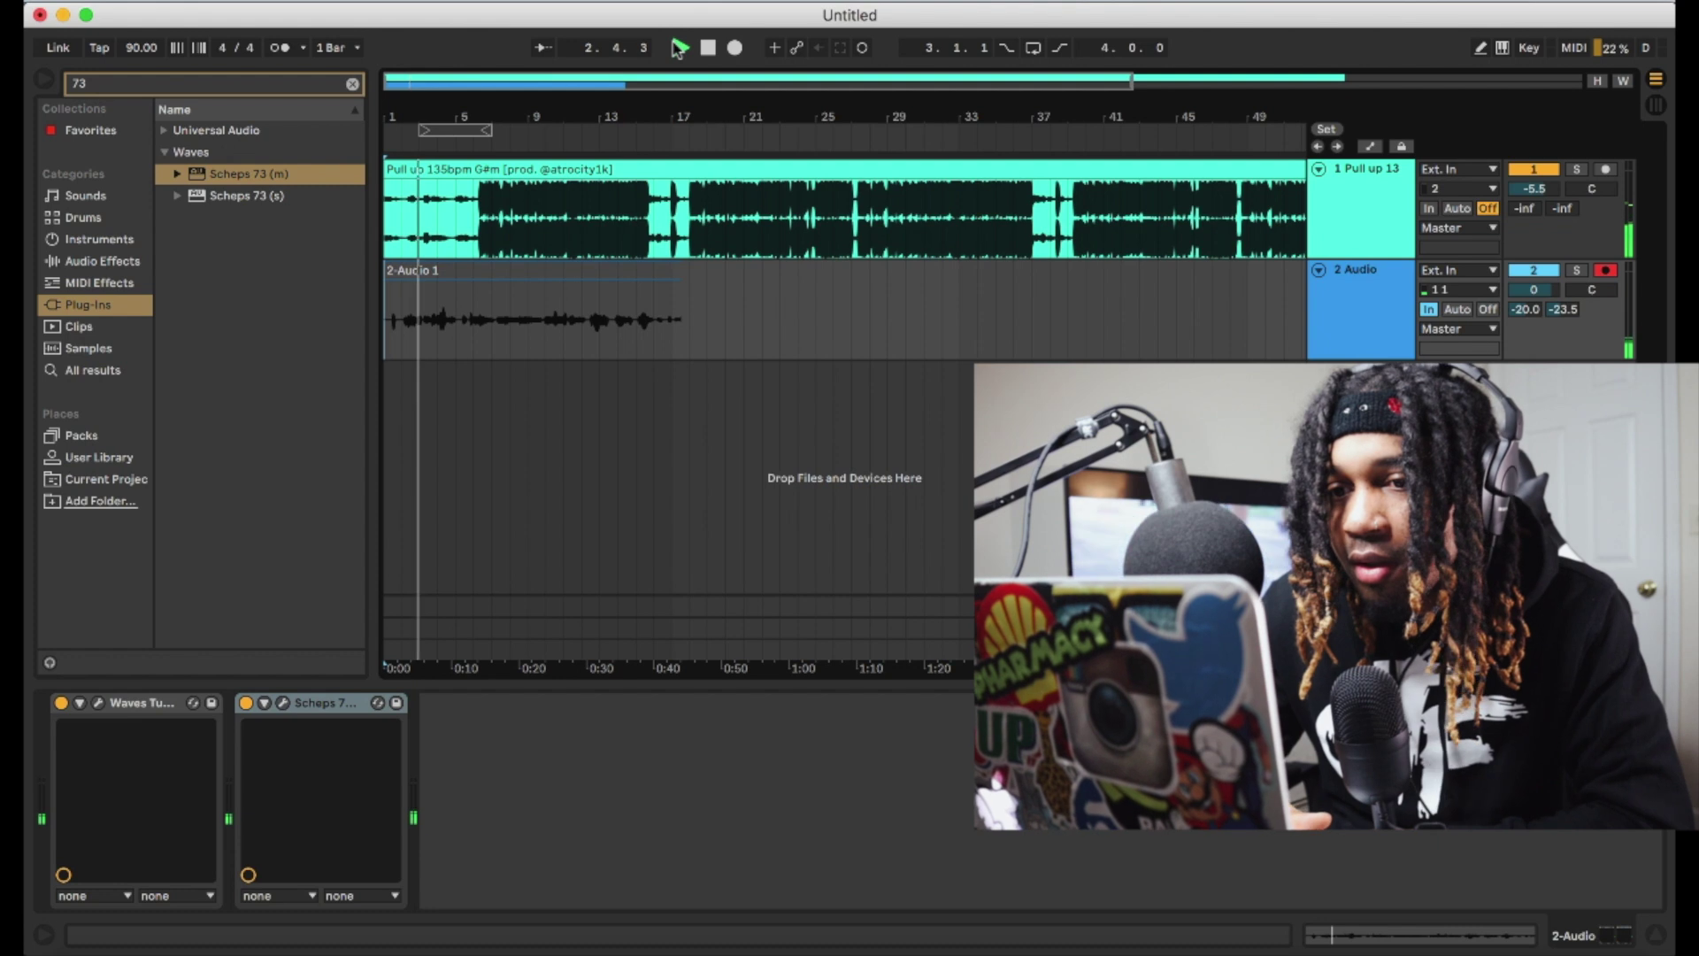
pyautogui.click(1604, 270)
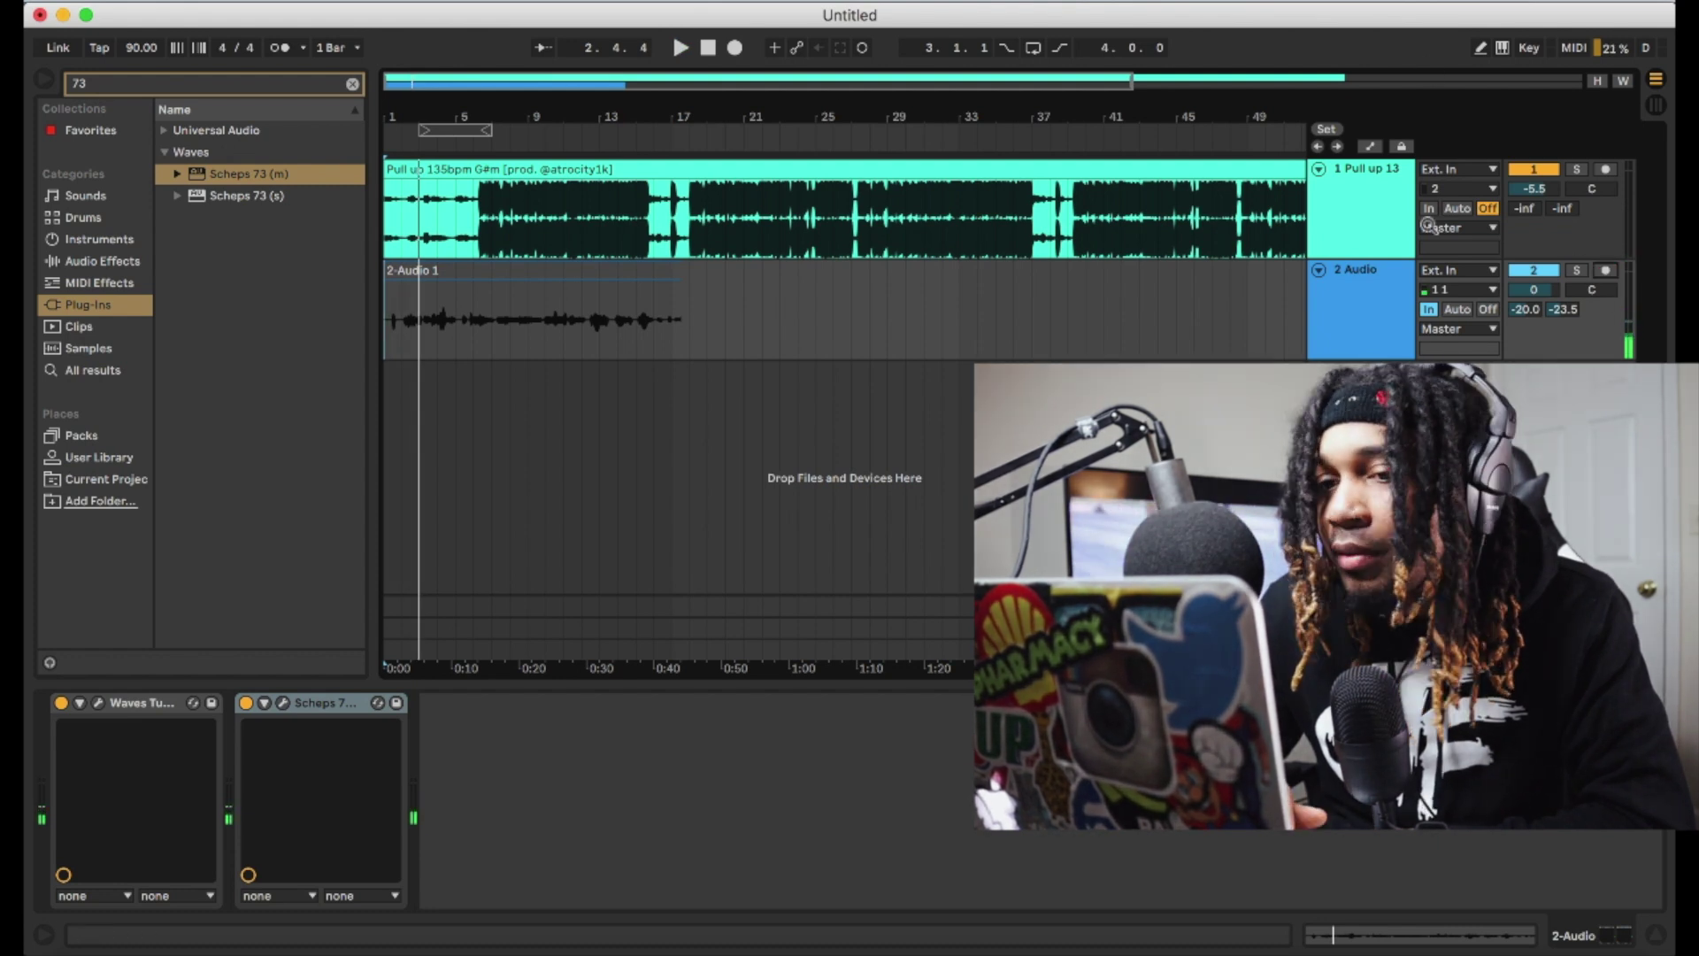
pyautogui.press('space')
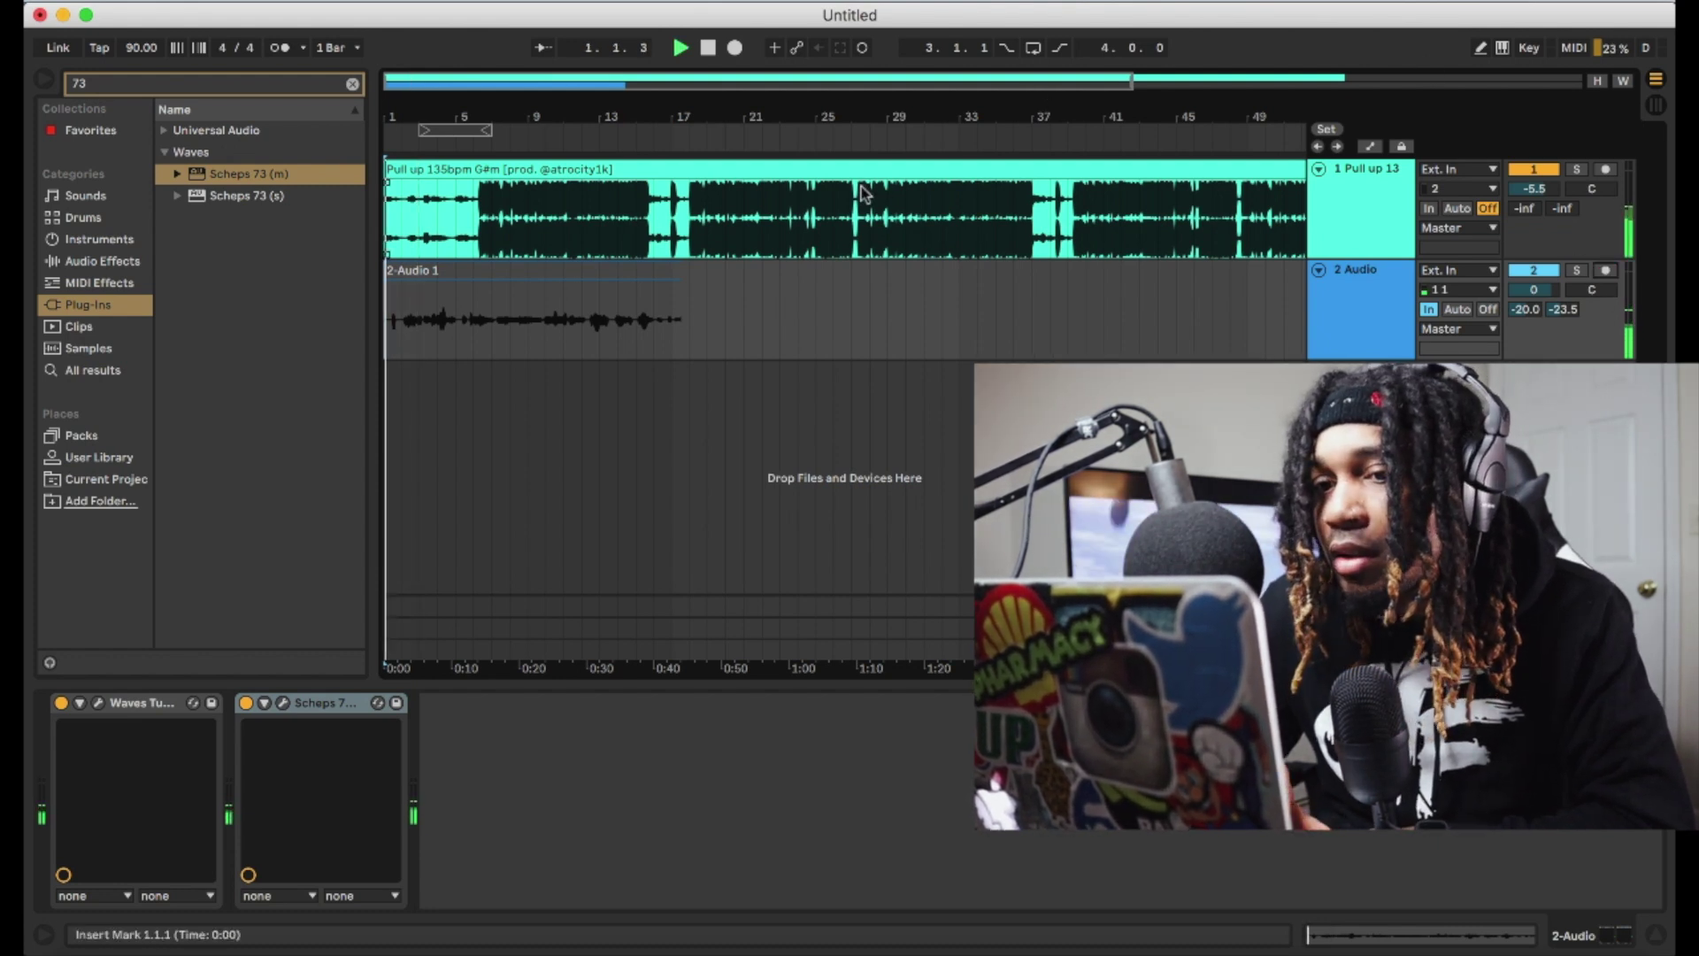
# - Stop playback and switch the 2 Audio track's input monitoring to Off
pyautogui.click(511, 327)
pyautogui.press('space')
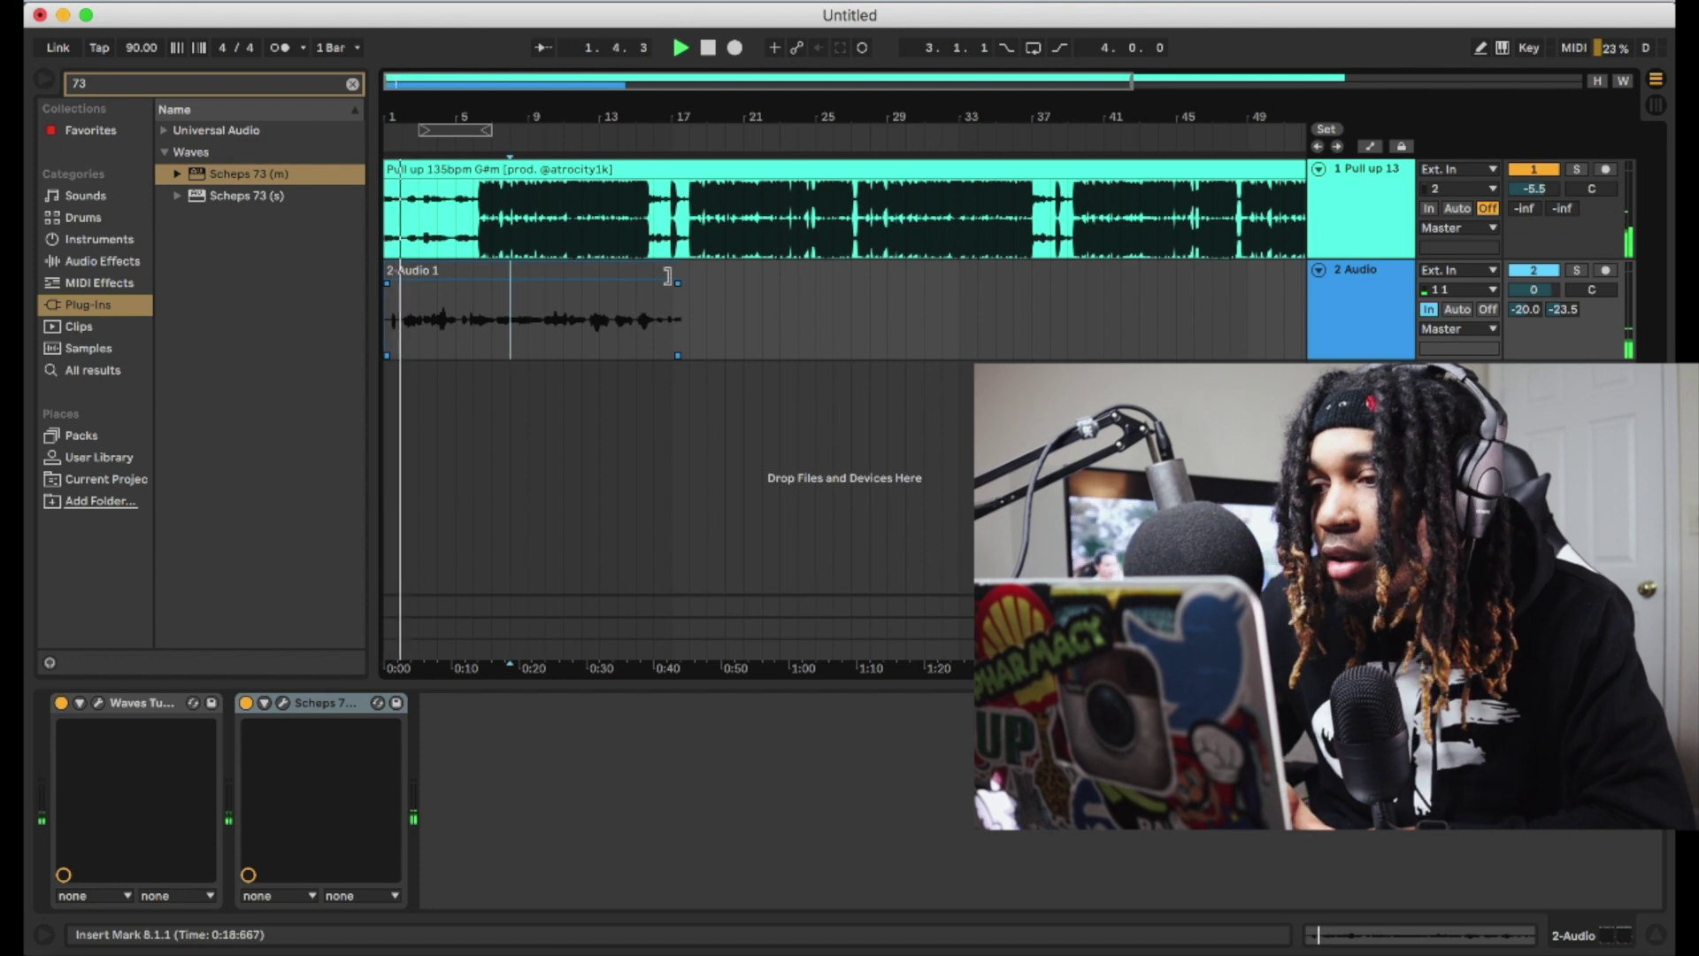
pyautogui.click(1484, 309)
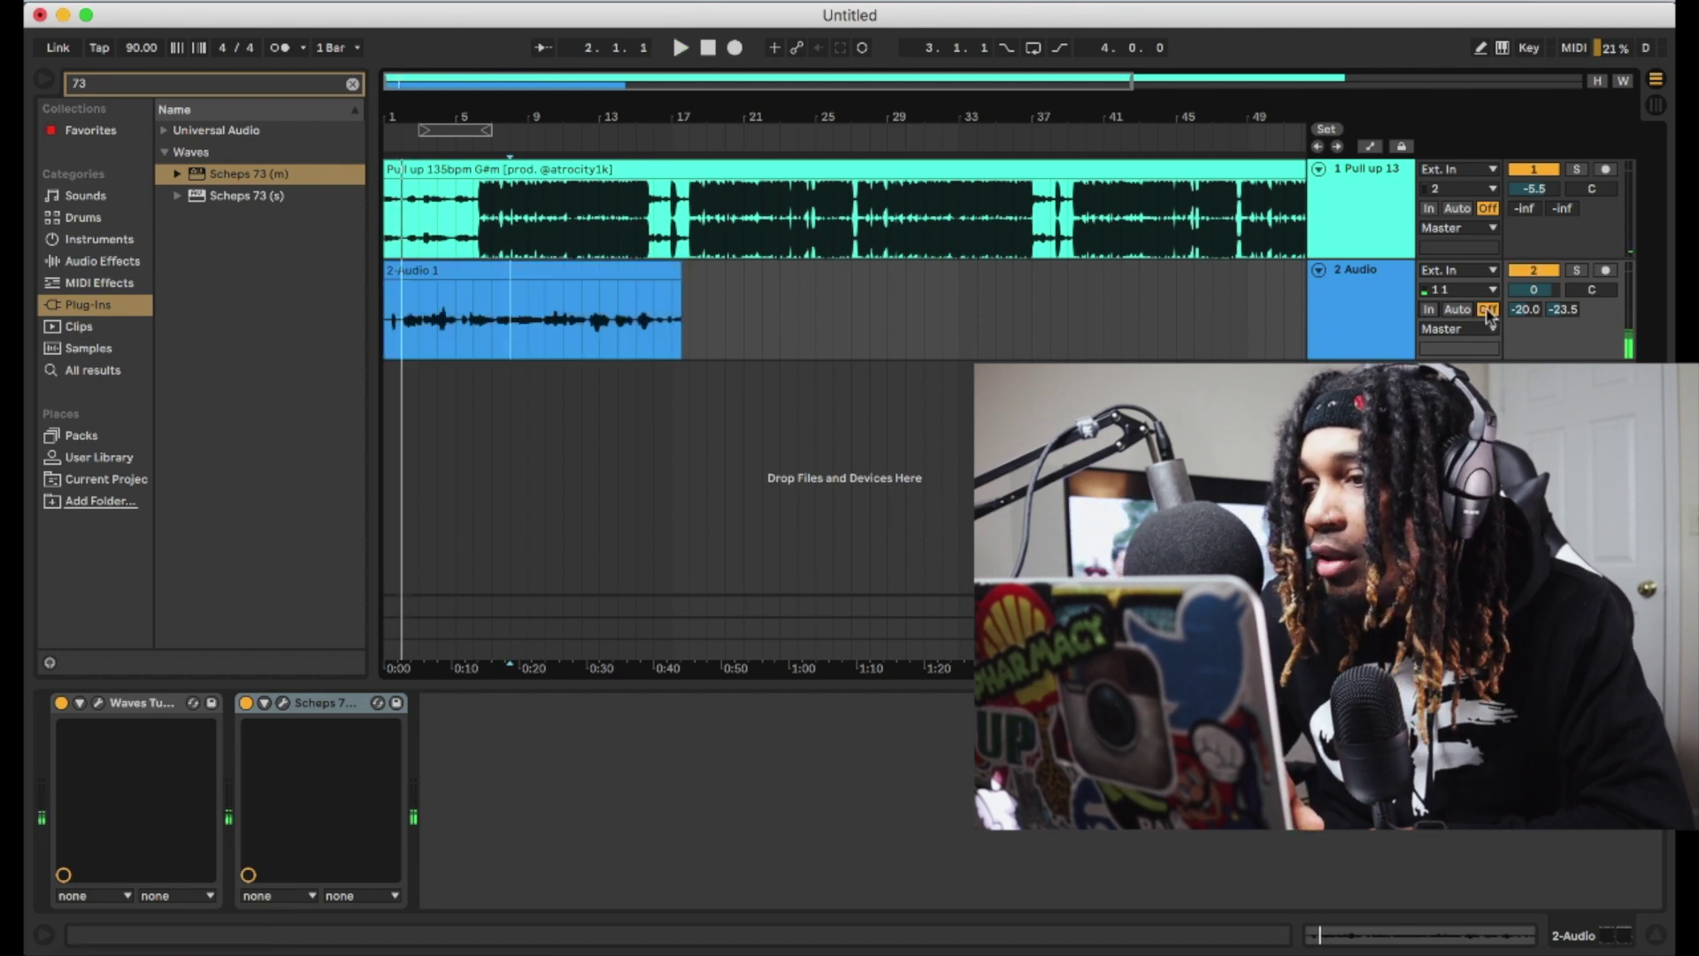
# - Duplicate the 2 Audio track and set the copy's monitoring to Off, keeping the original track on In
pyautogui.click(1330, 295)
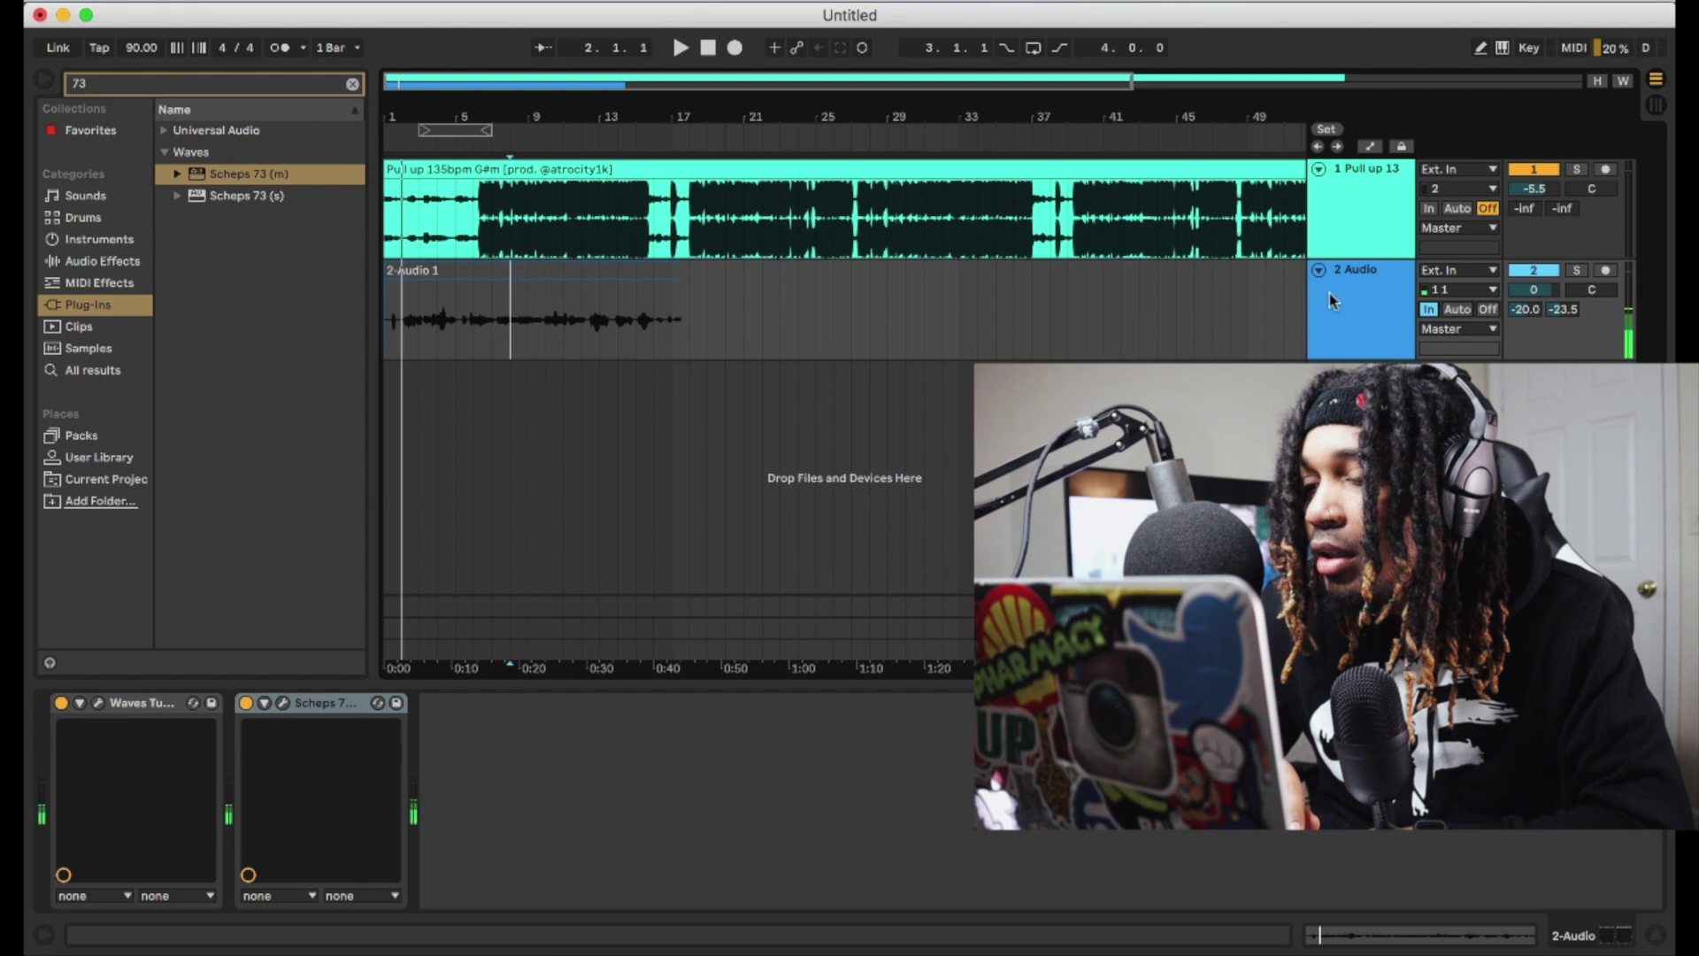
pyautogui.rightClick(1332, 297)
pyautogui.click(1376, 342)
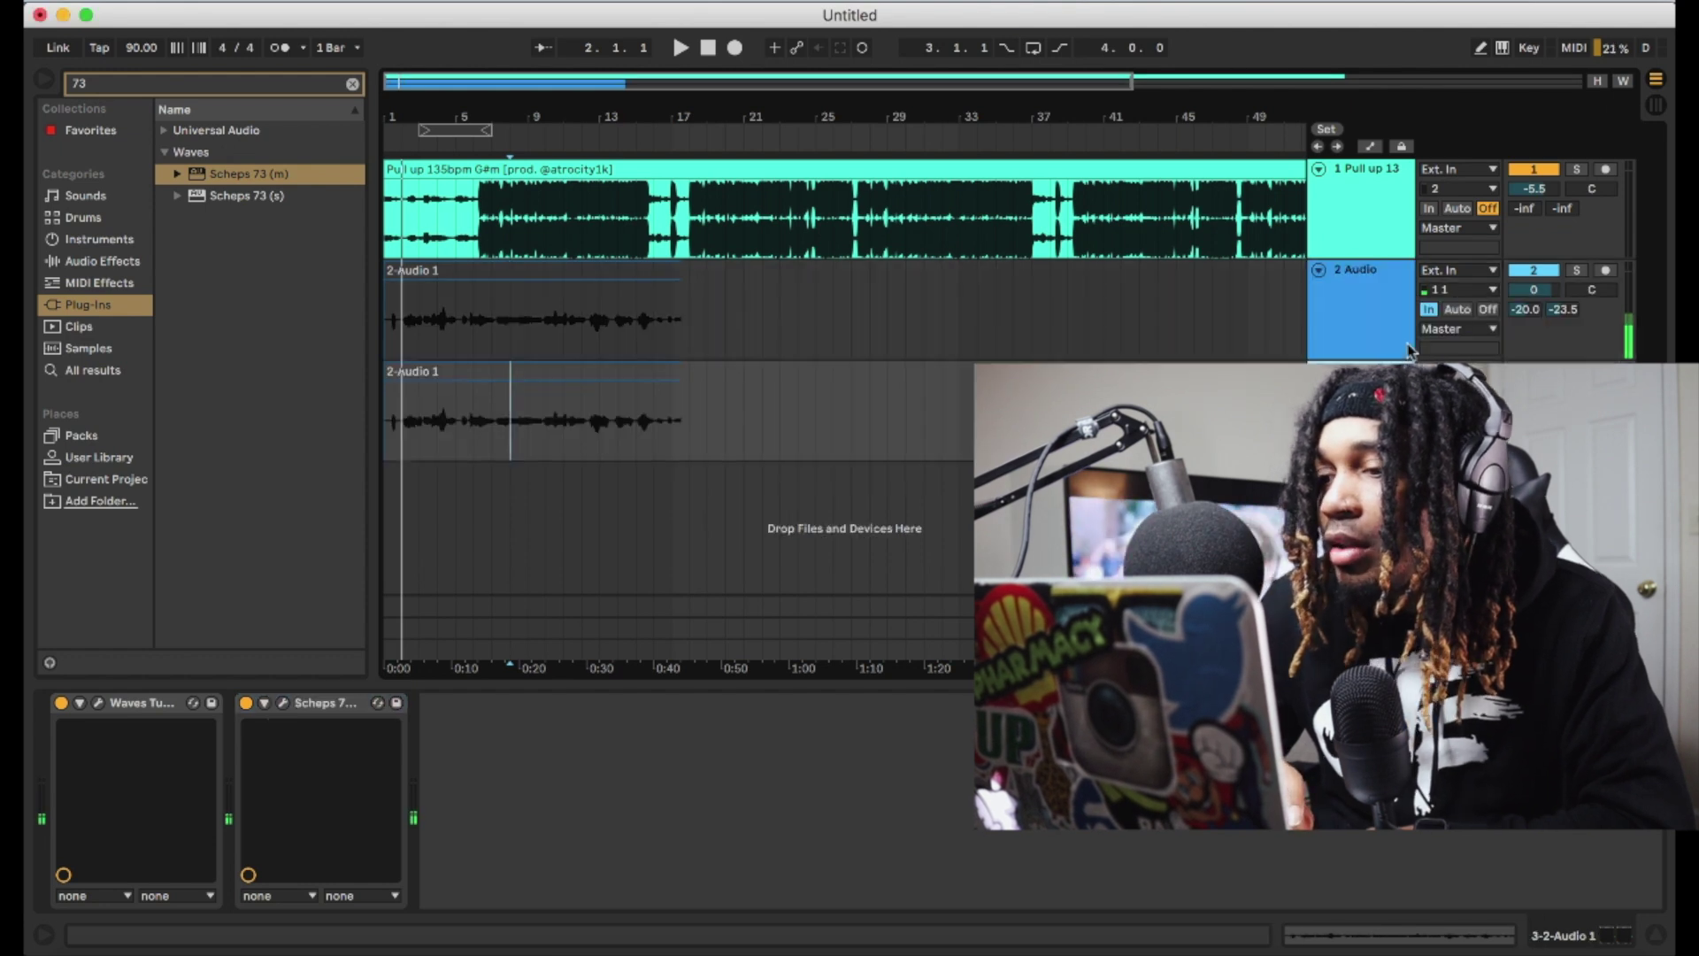
pyautogui.click(1488, 309)
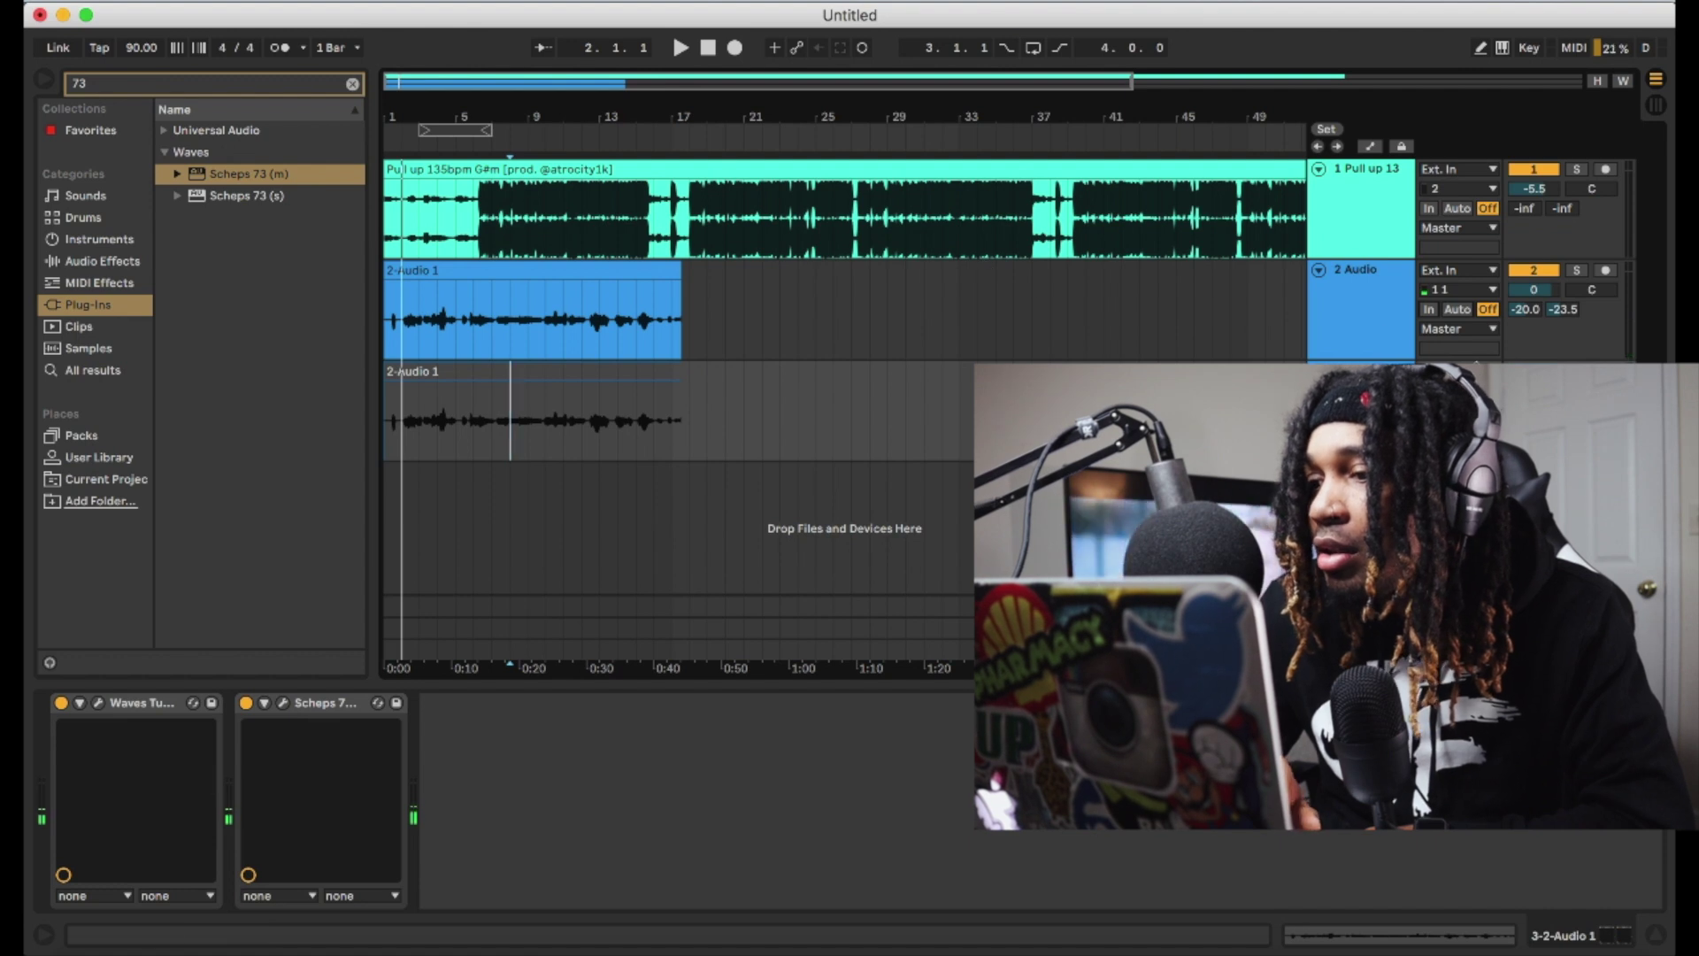
pyautogui.press('Down')
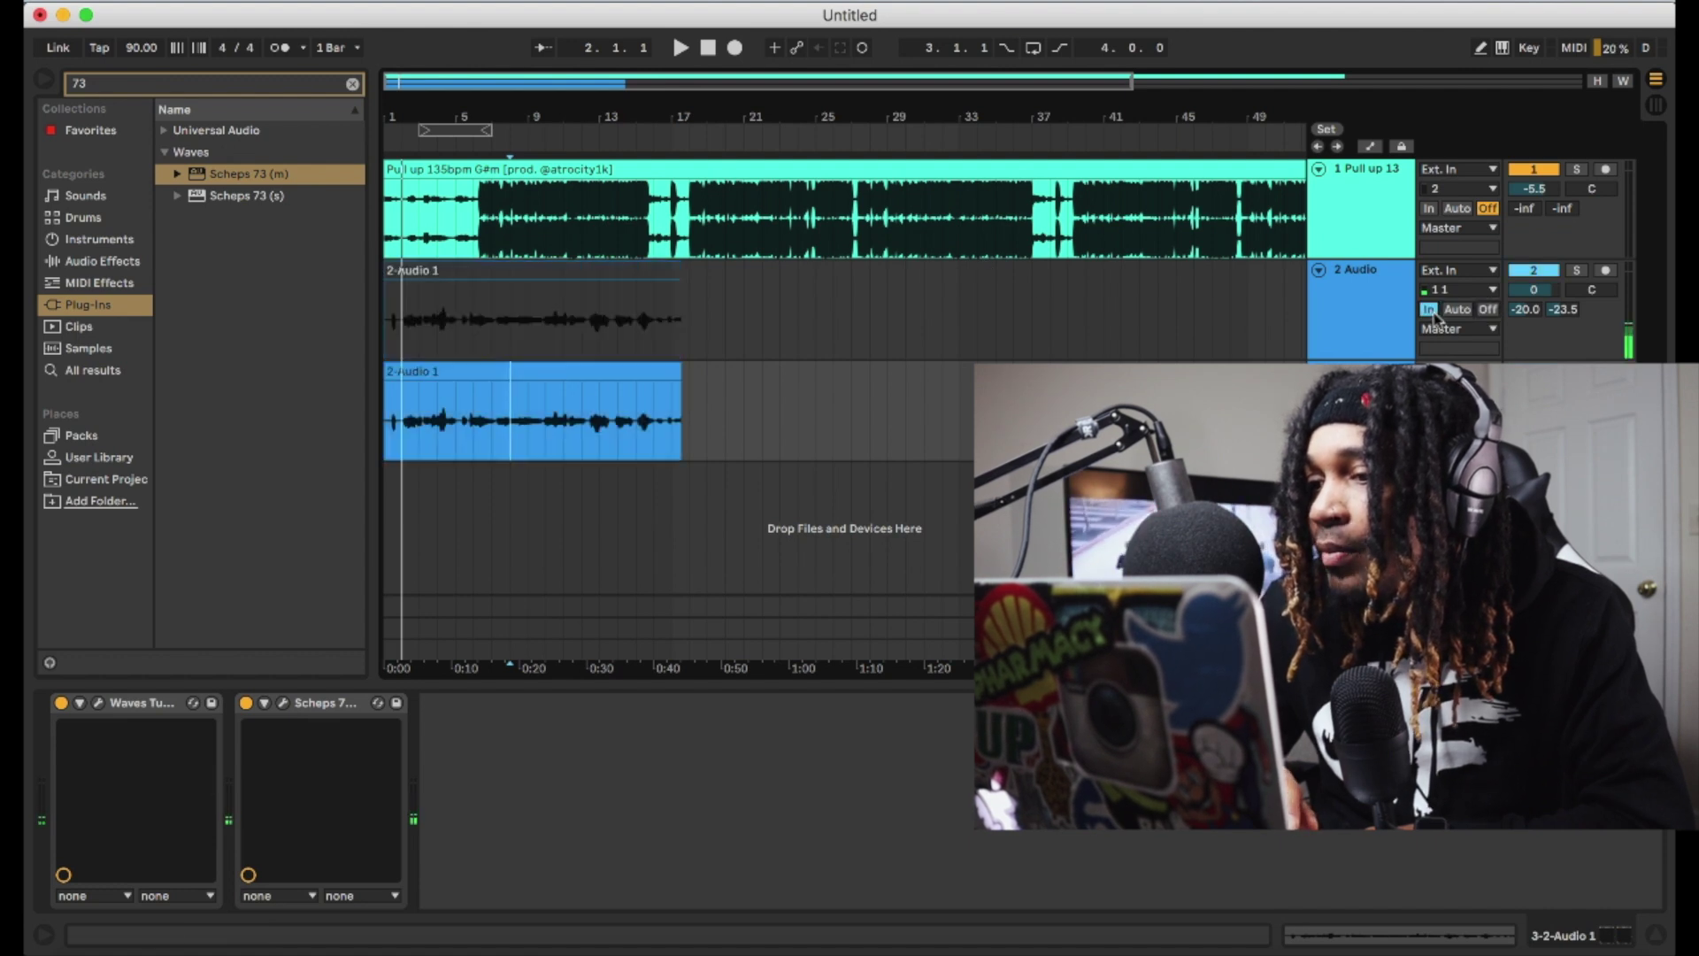
# - Delete the vocal clip from the original 2 Audio track and play the song from the start with that track's monitoring Off
pyautogui.click(566, 274)
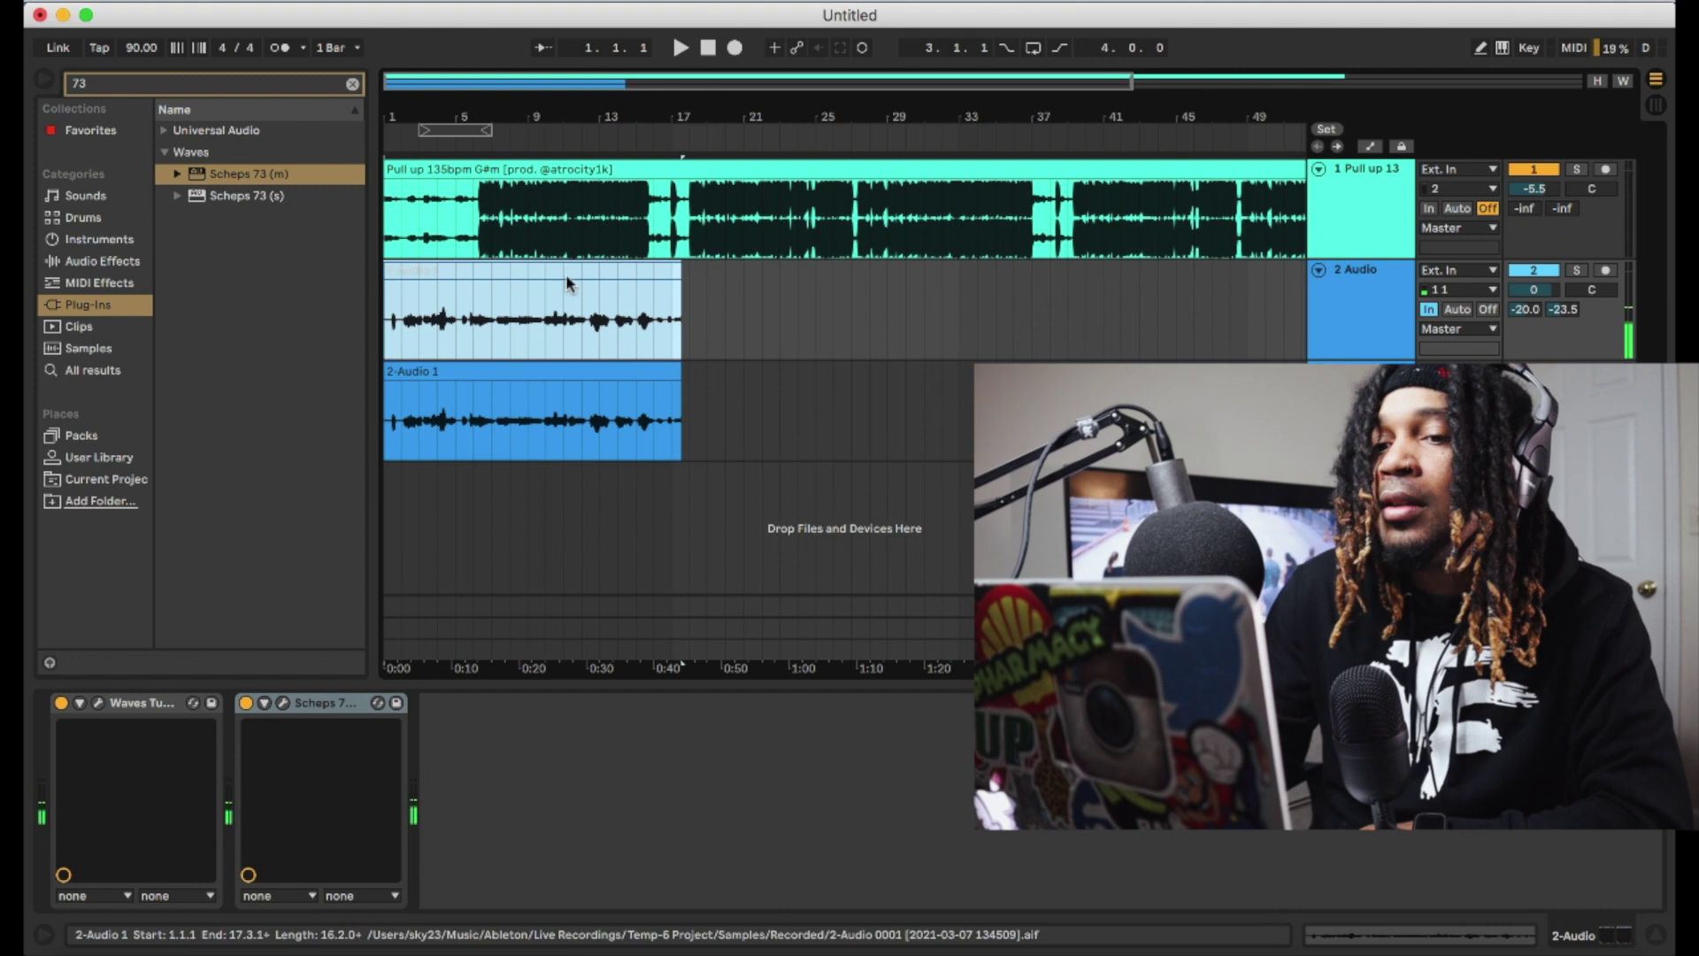
pyautogui.press('Delete')
pyautogui.click(433, 163)
pyautogui.press('space')
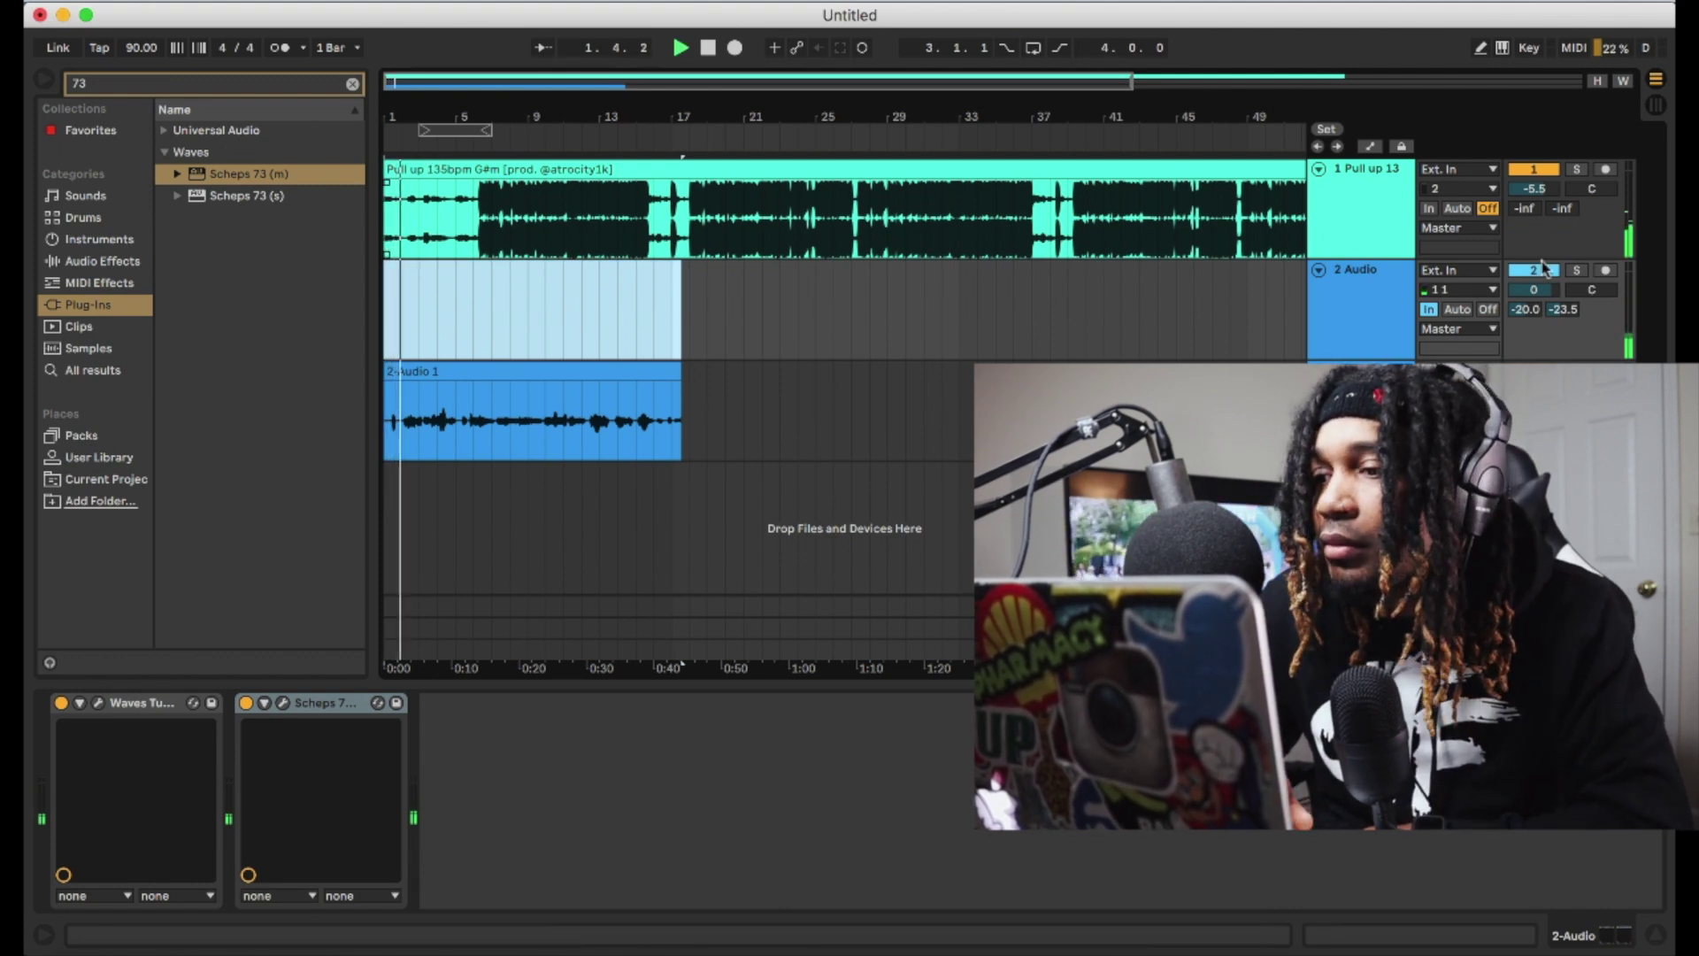
pyautogui.click(1488, 309)
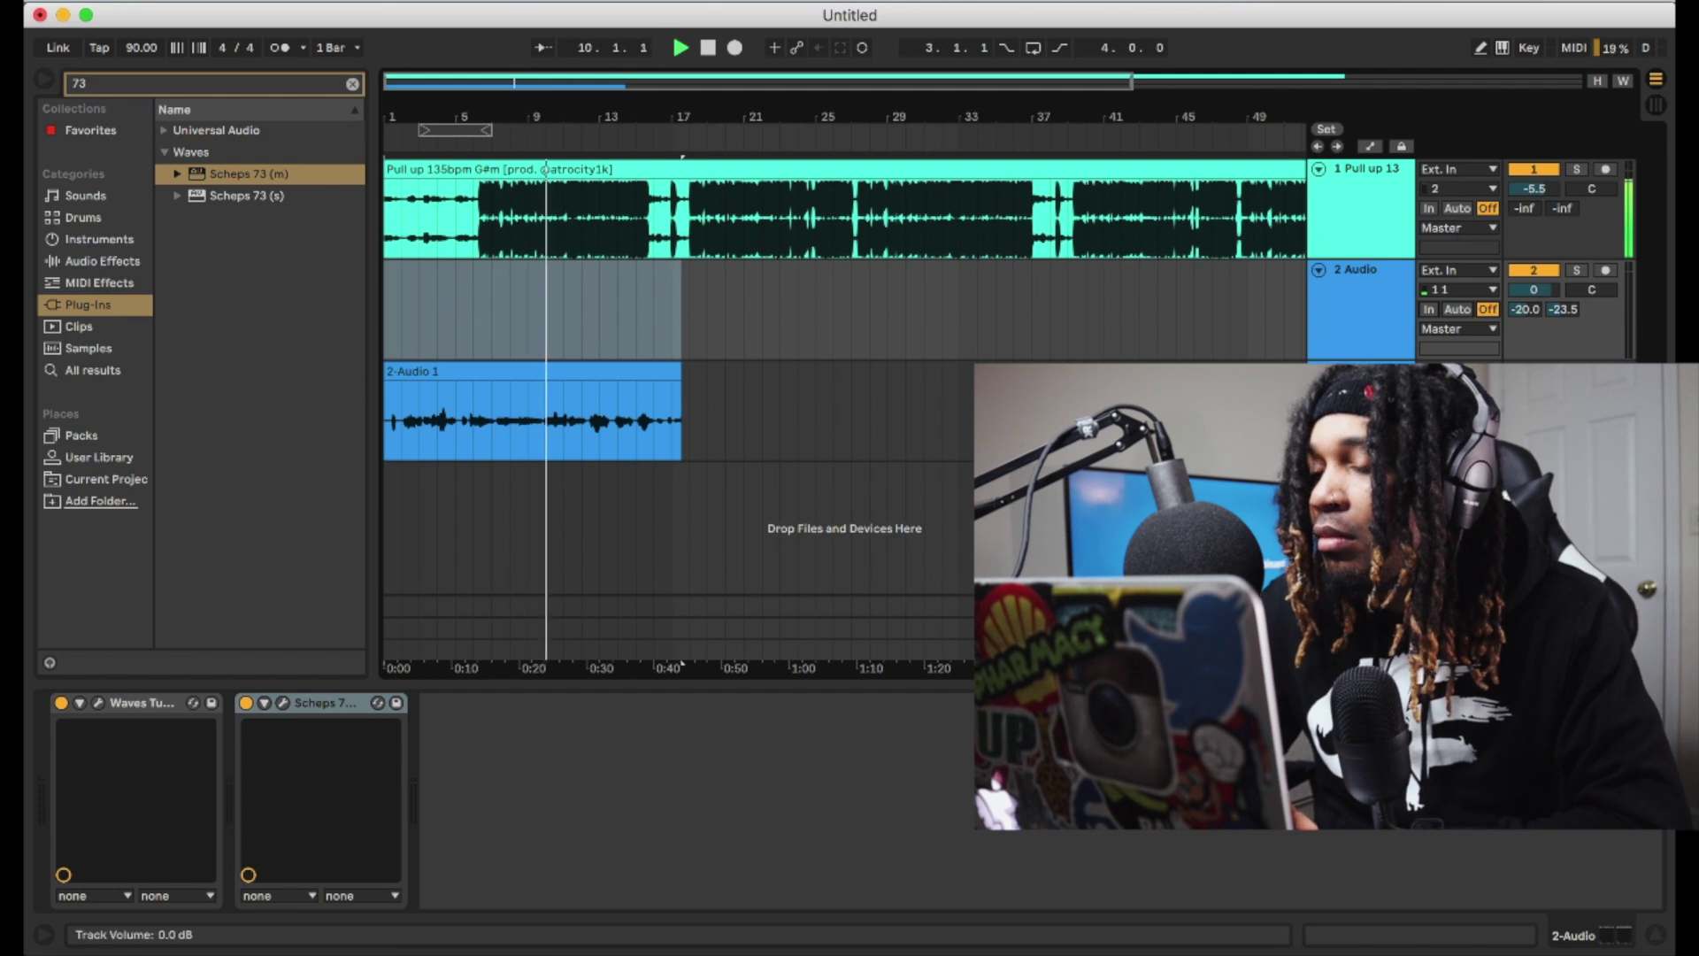
# - Raise the Scheps 73 output on the duplicated vocal track to 7.2, close the plug-in, and stop playback
pyautogui.click(1062, 412)
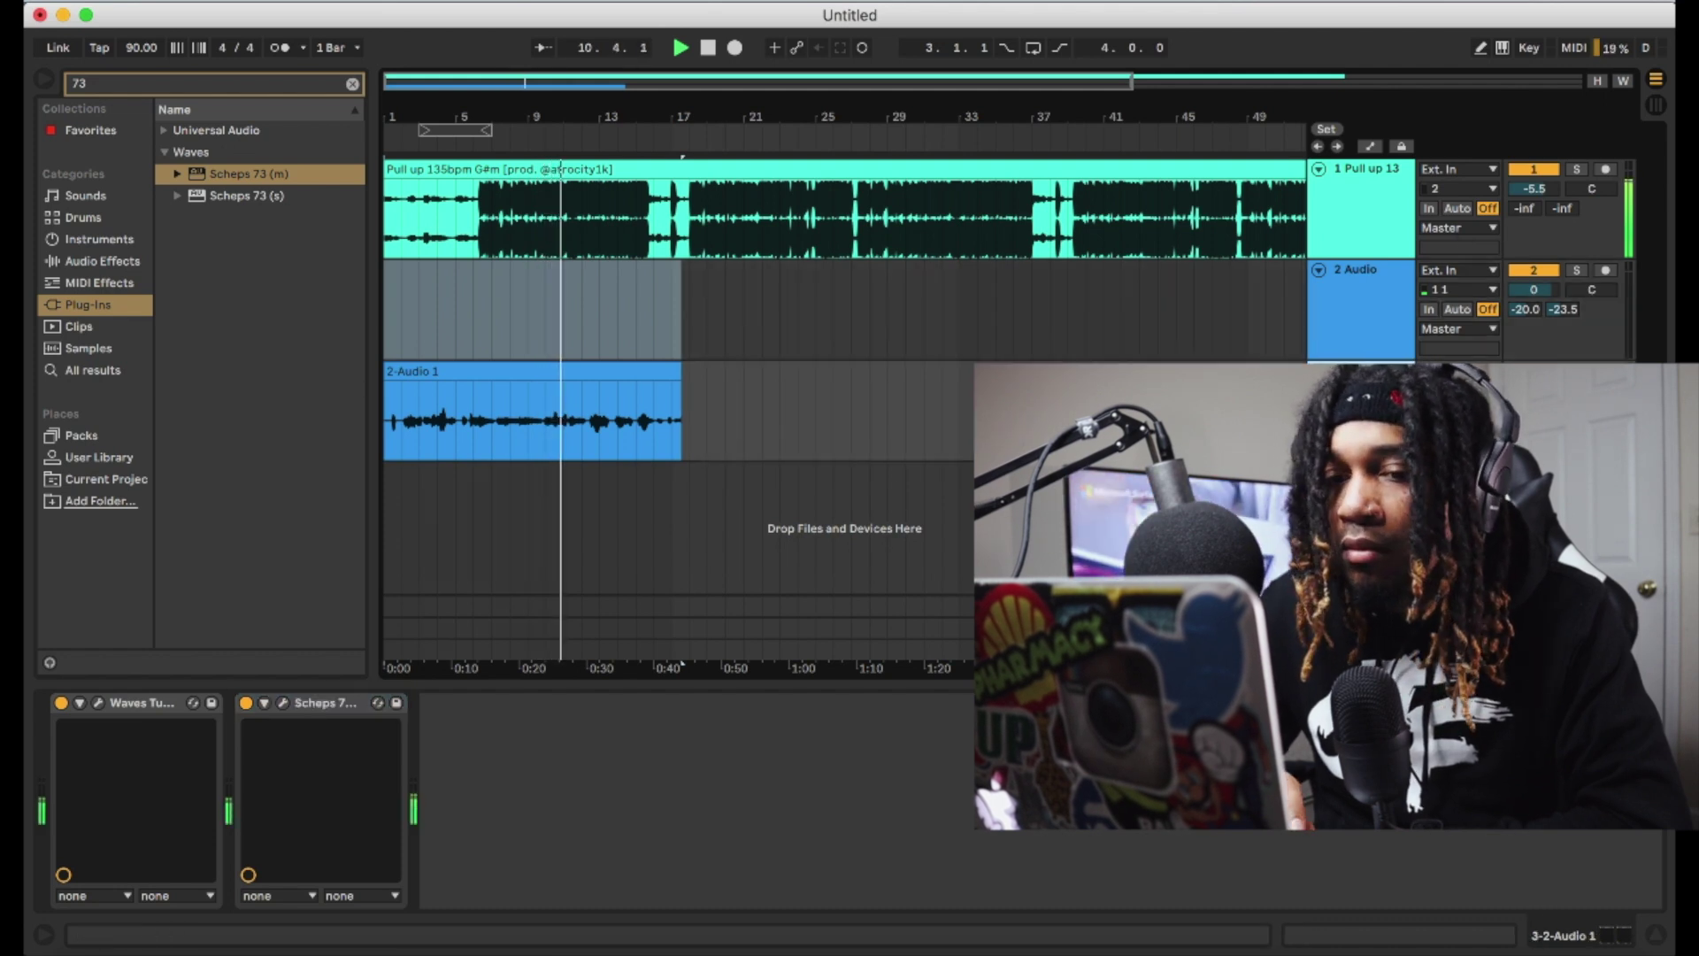
pyautogui.click(284, 703)
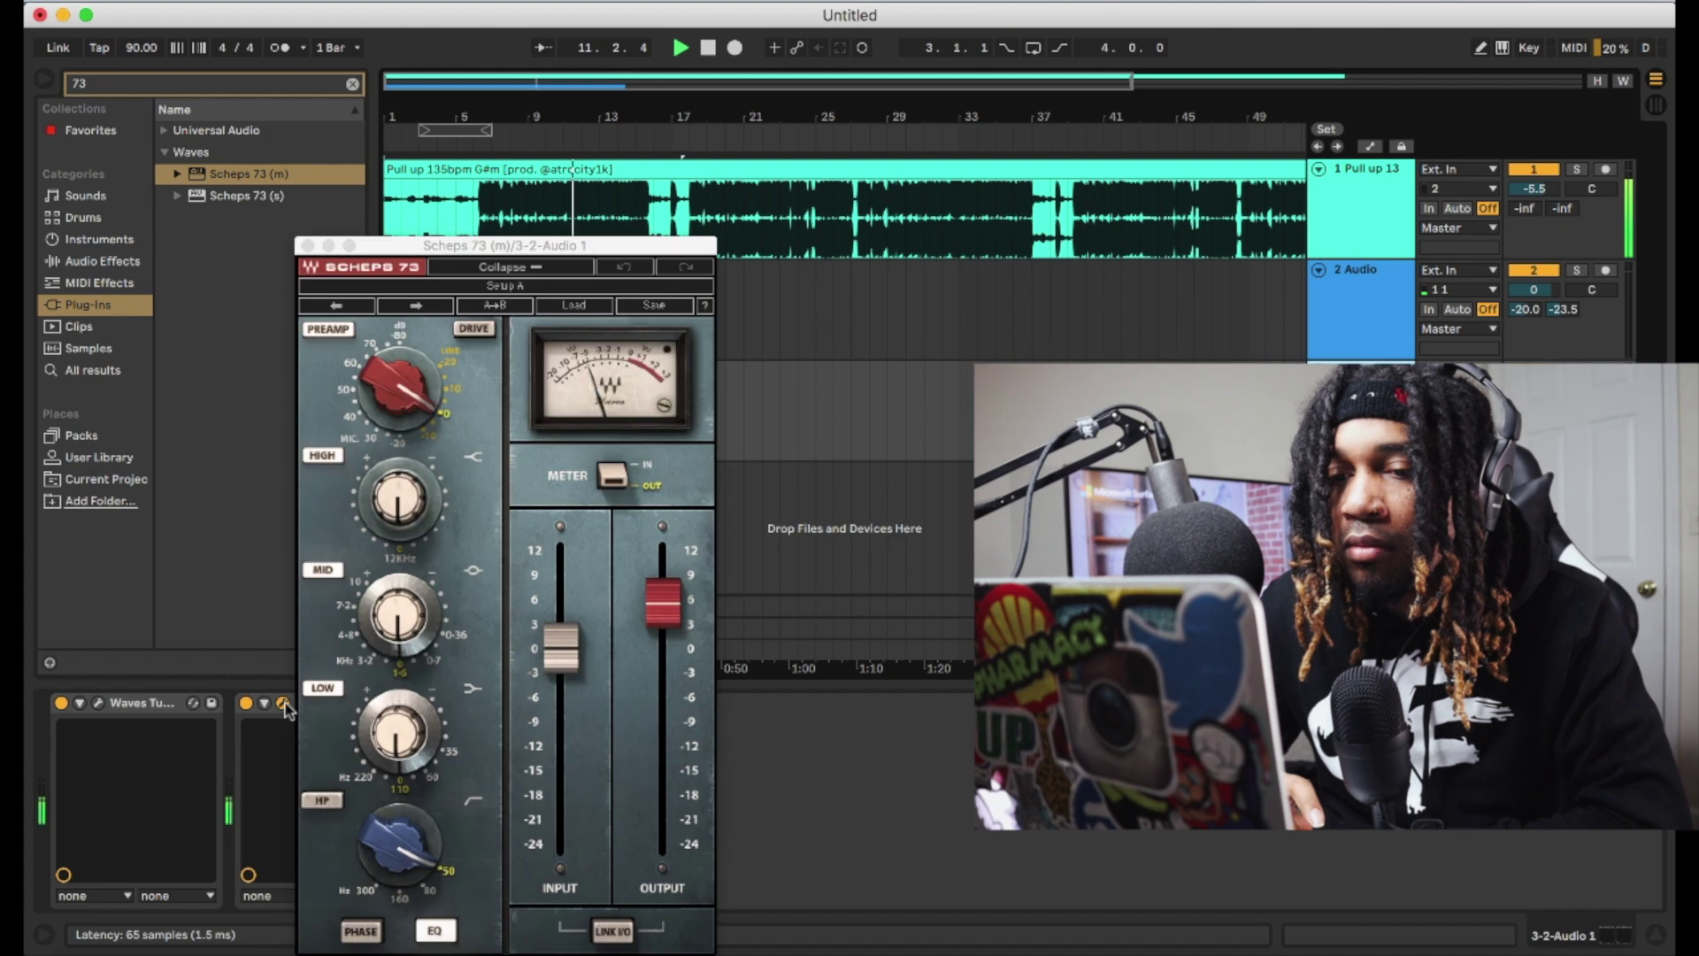
pyautogui.click(662, 603)
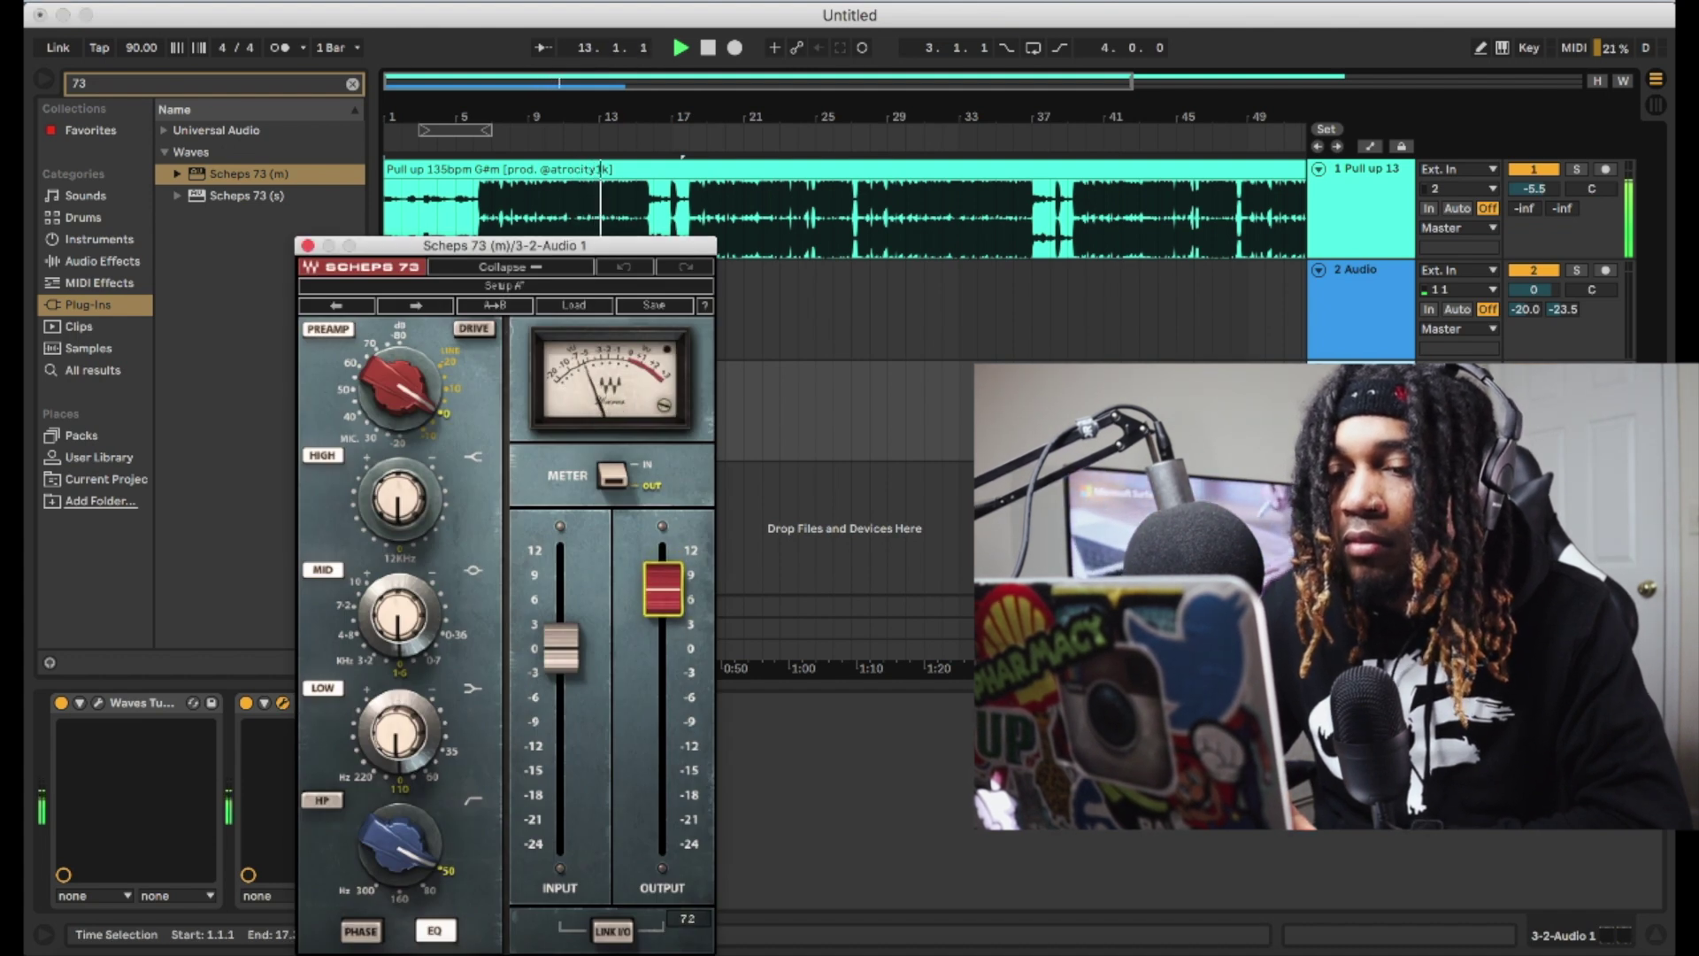
pyautogui.click(305, 245)
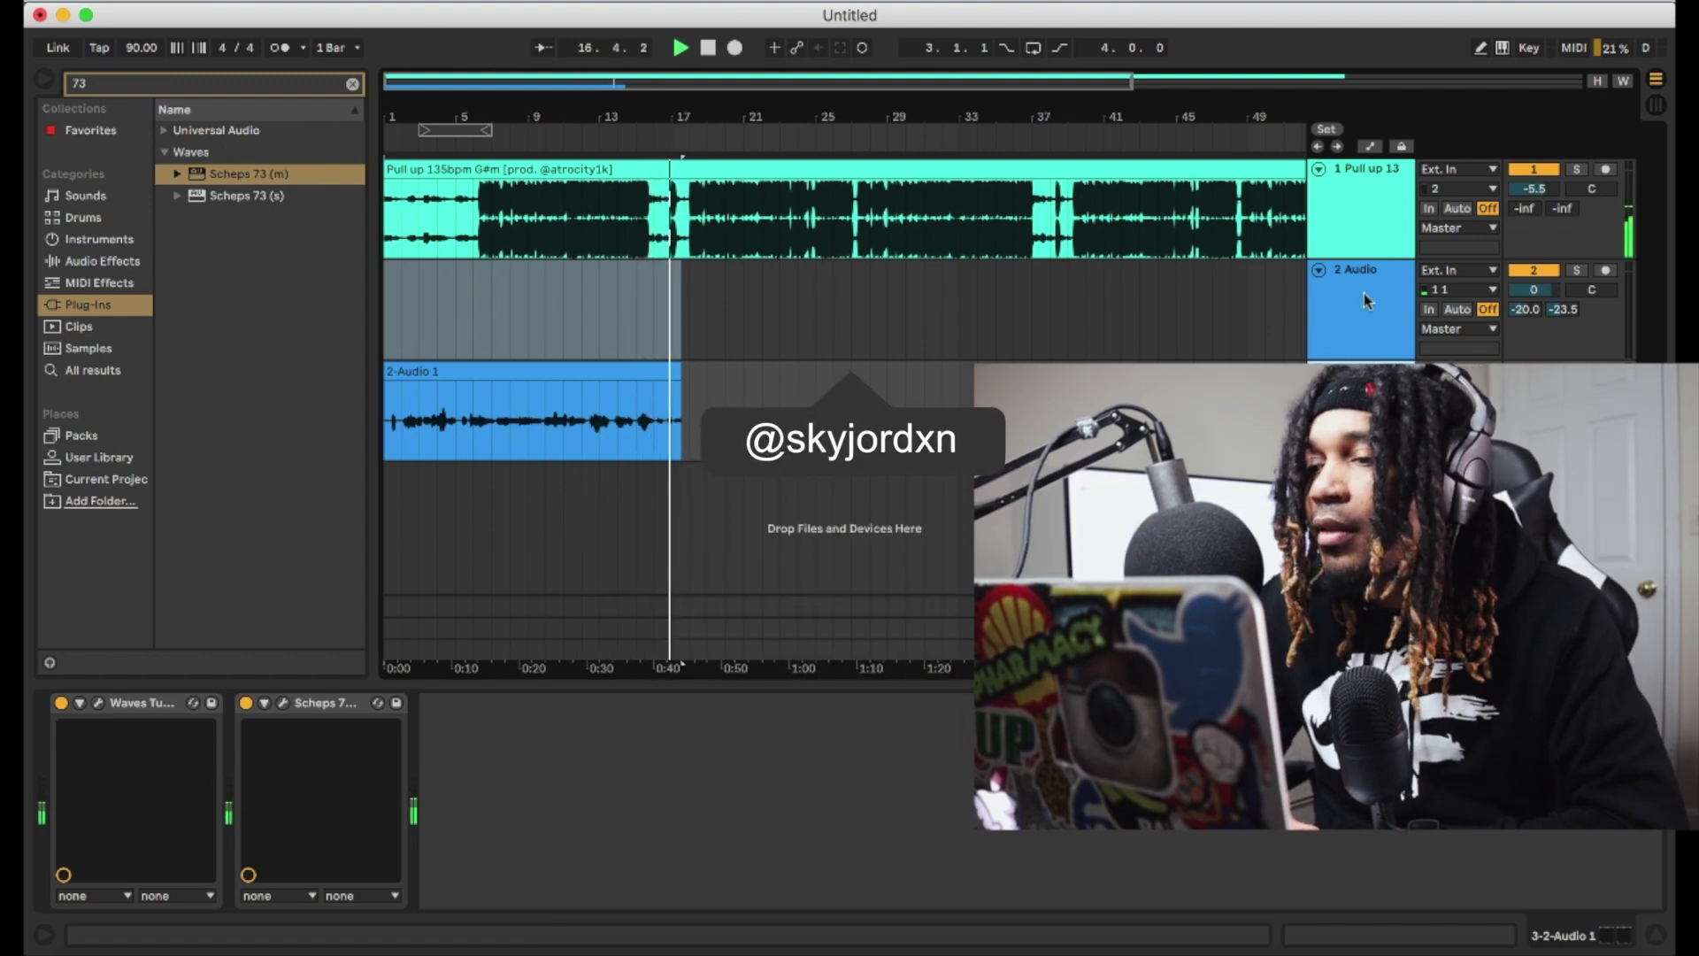
pyautogui.press('space')
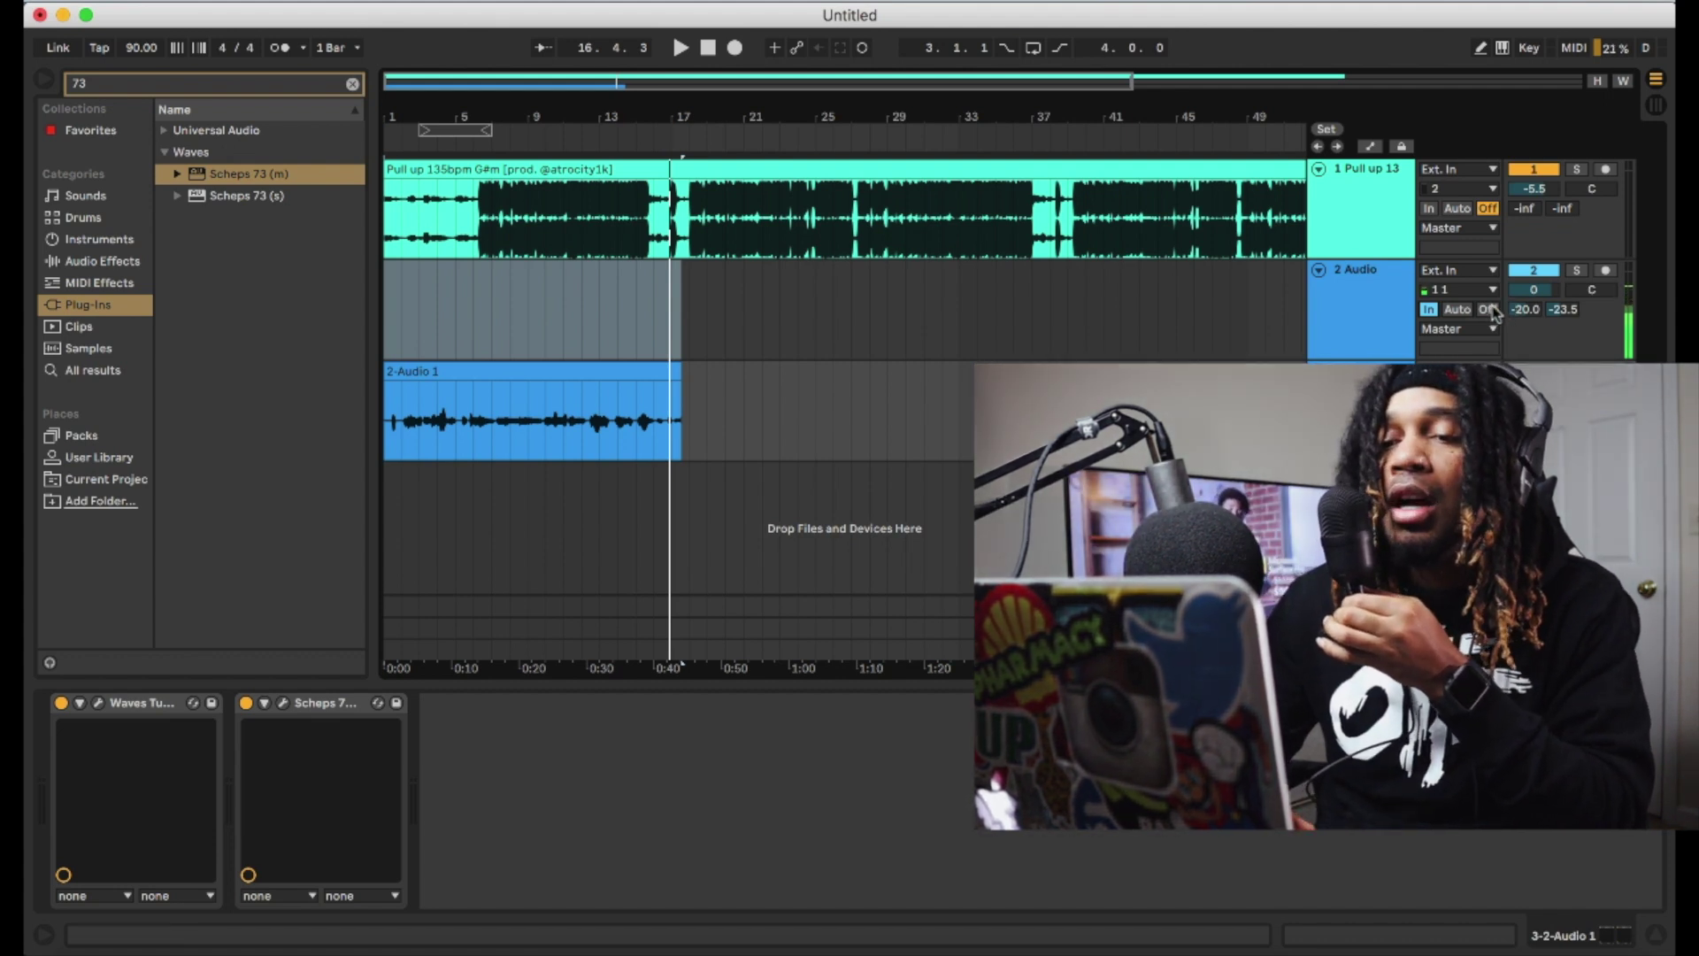
# - Delete the vocal clip from the duplicated track and return the playhead to the start of the song
pyautogui.click(589, 380)
pyautogui.press('Delete')
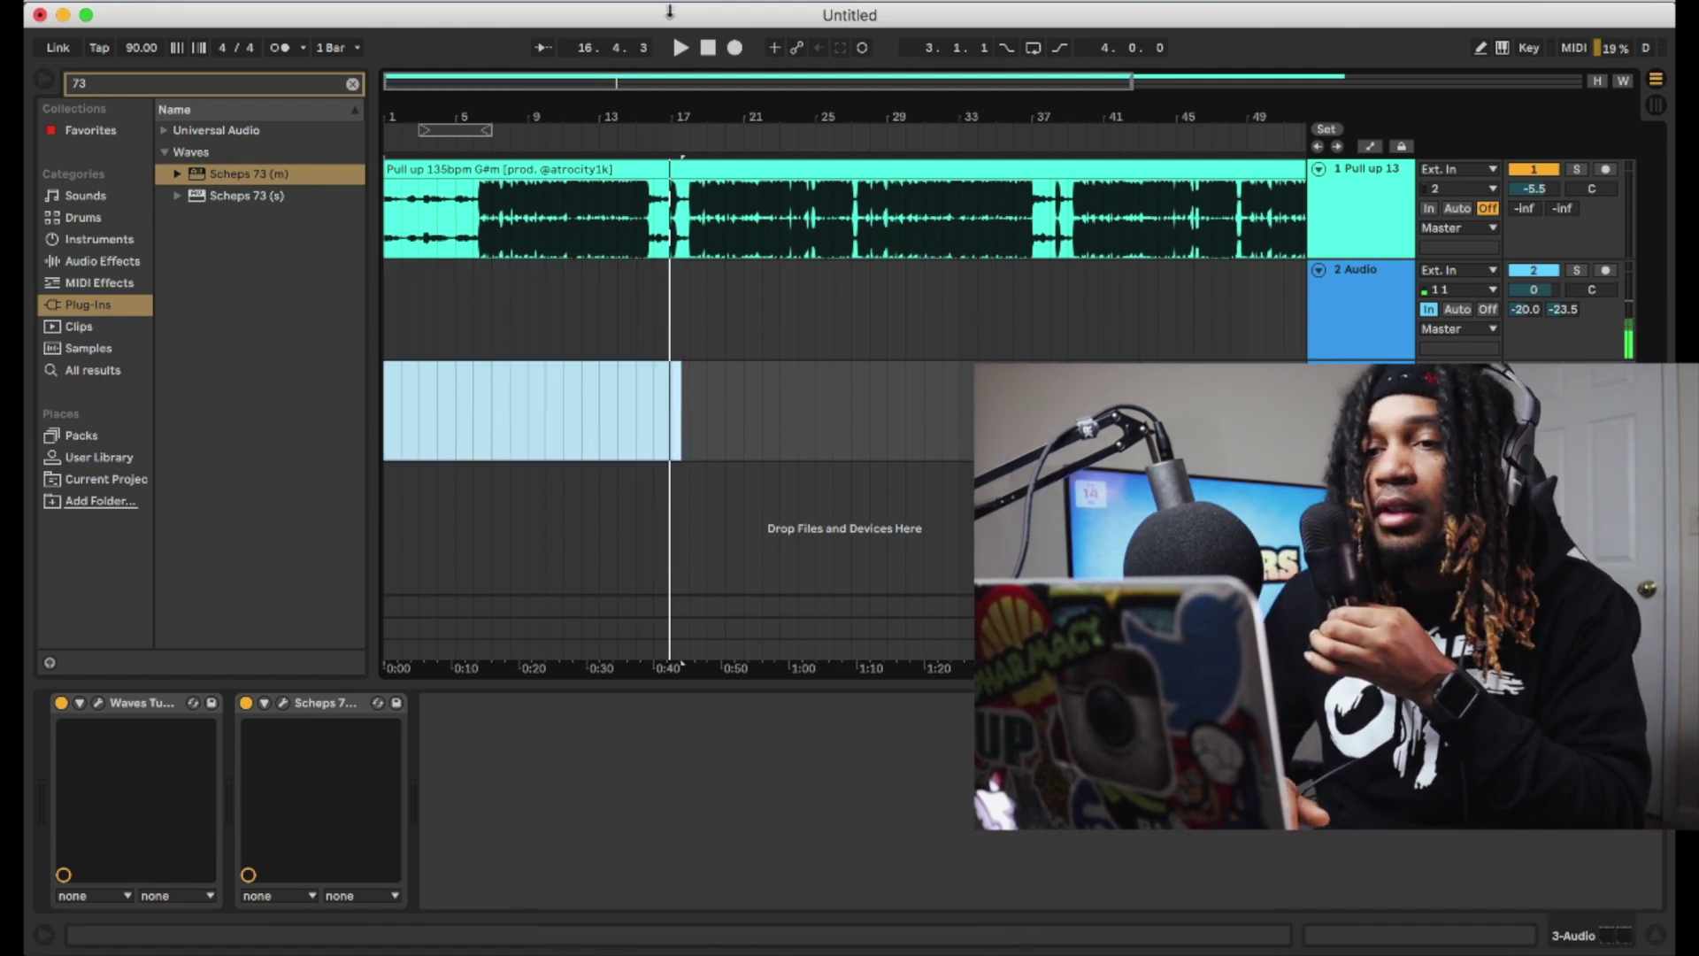
pyautogui.click(707, 47)
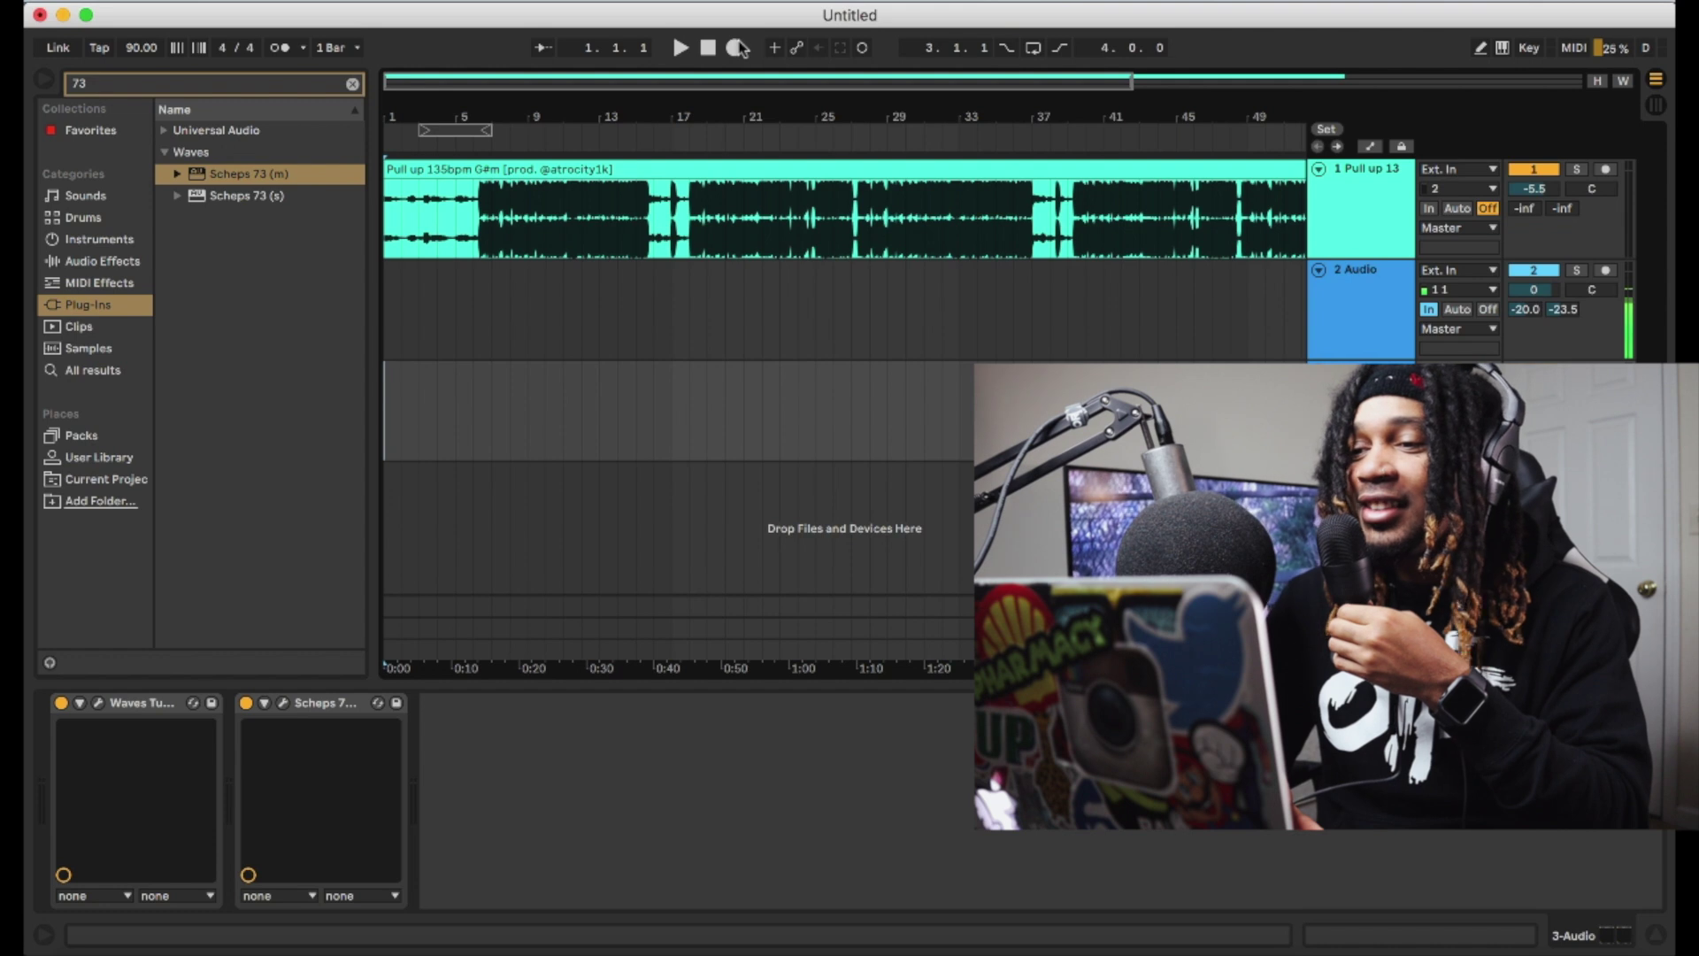
# - Arm the 2 Audio track and record a new vocal take from the start of the song to about bar 18
pyautogui.click(1605, 270)
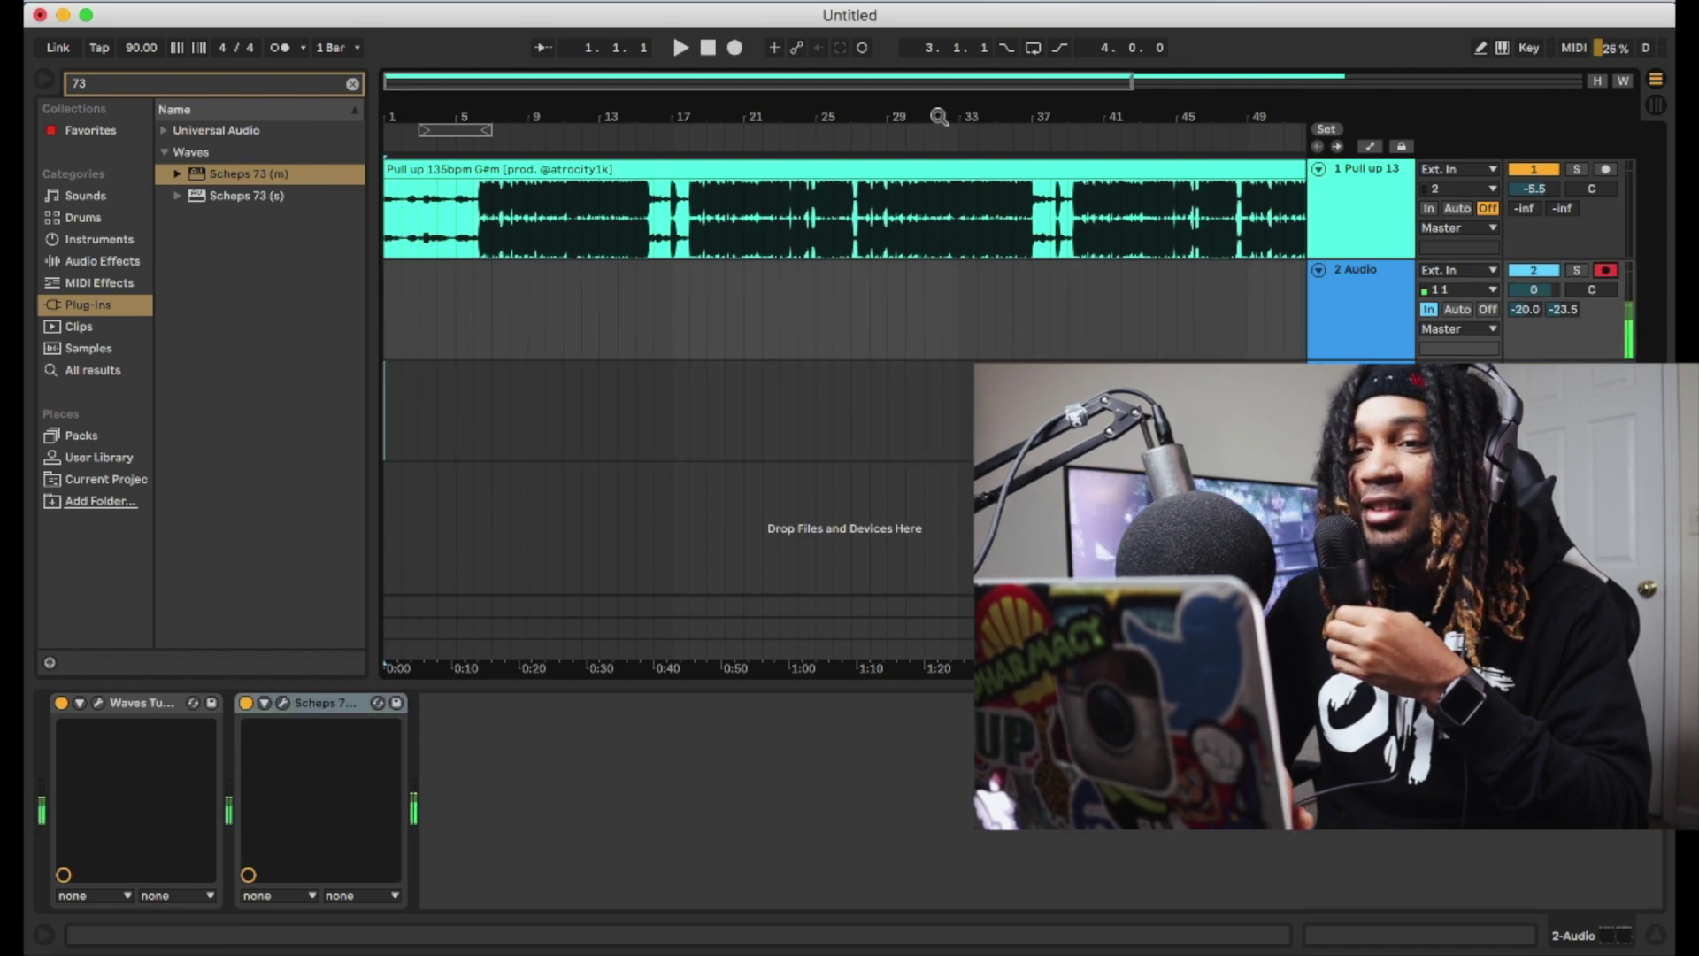
pyautogui.click(734, 48)
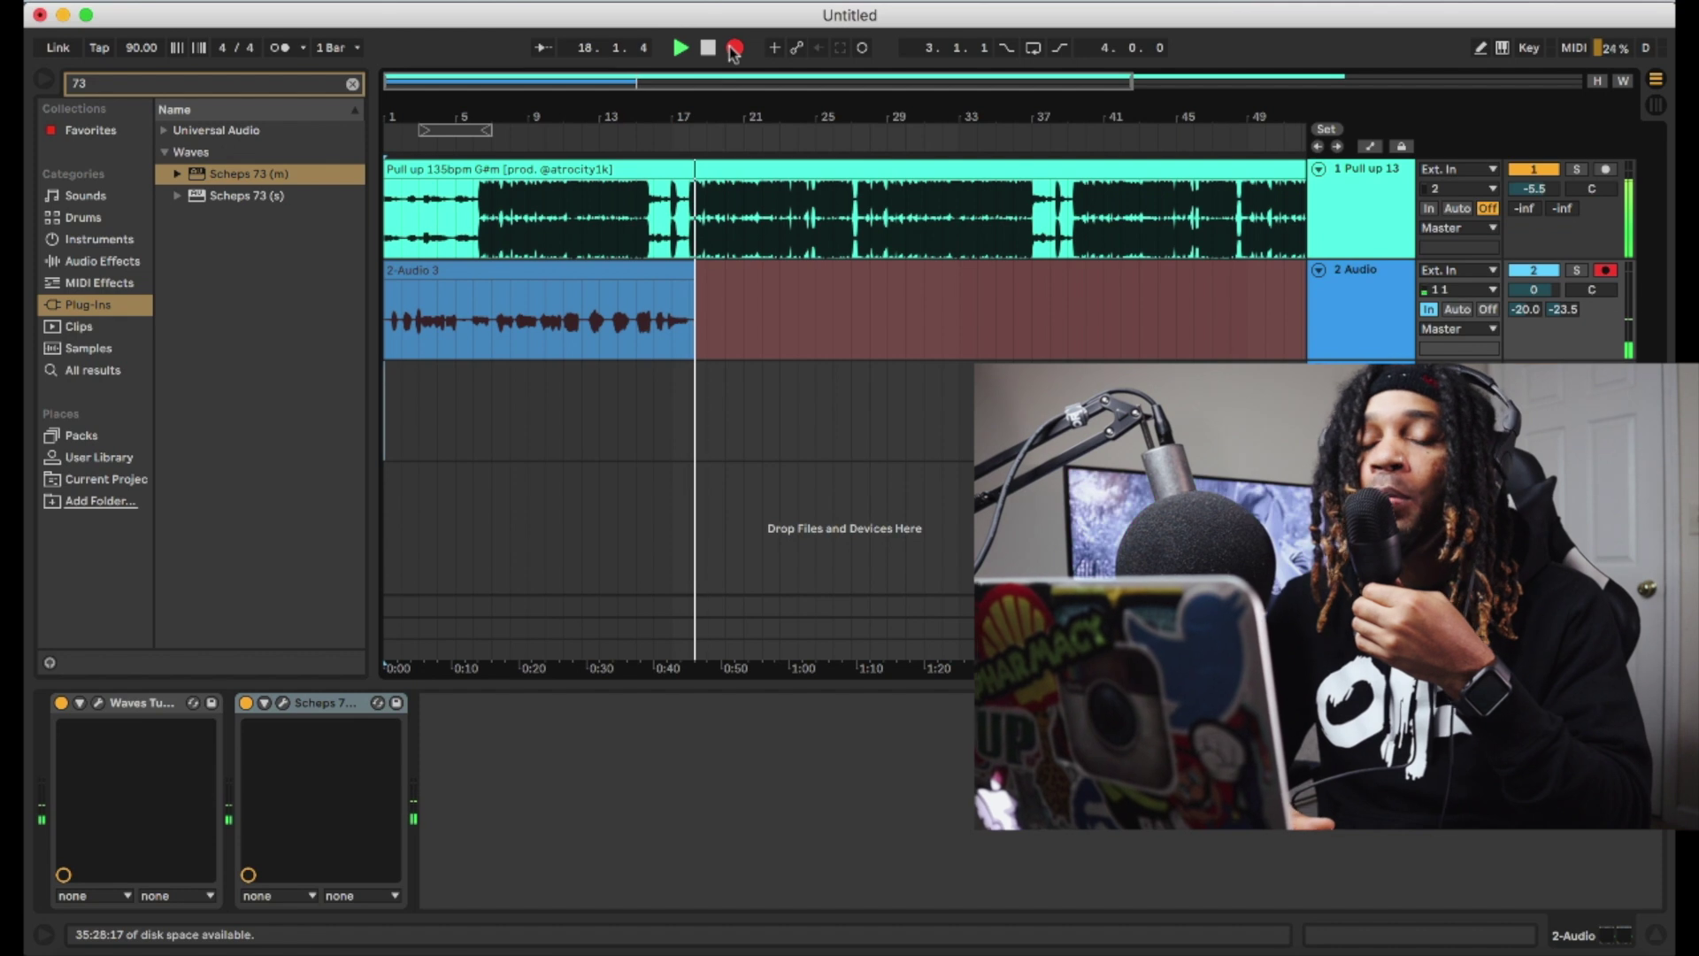
pyautogui.press('space')
# - Move the new vocal take down to the duplicated track and play the song from the empty 2 Audio track's insert point
pyautogui.click(500, 354)
pyautogui.moveTo(500, 354); pyautogui.dragTo(486, 381)
pyautogui.click(472, 282)
pyautogui.press('space')
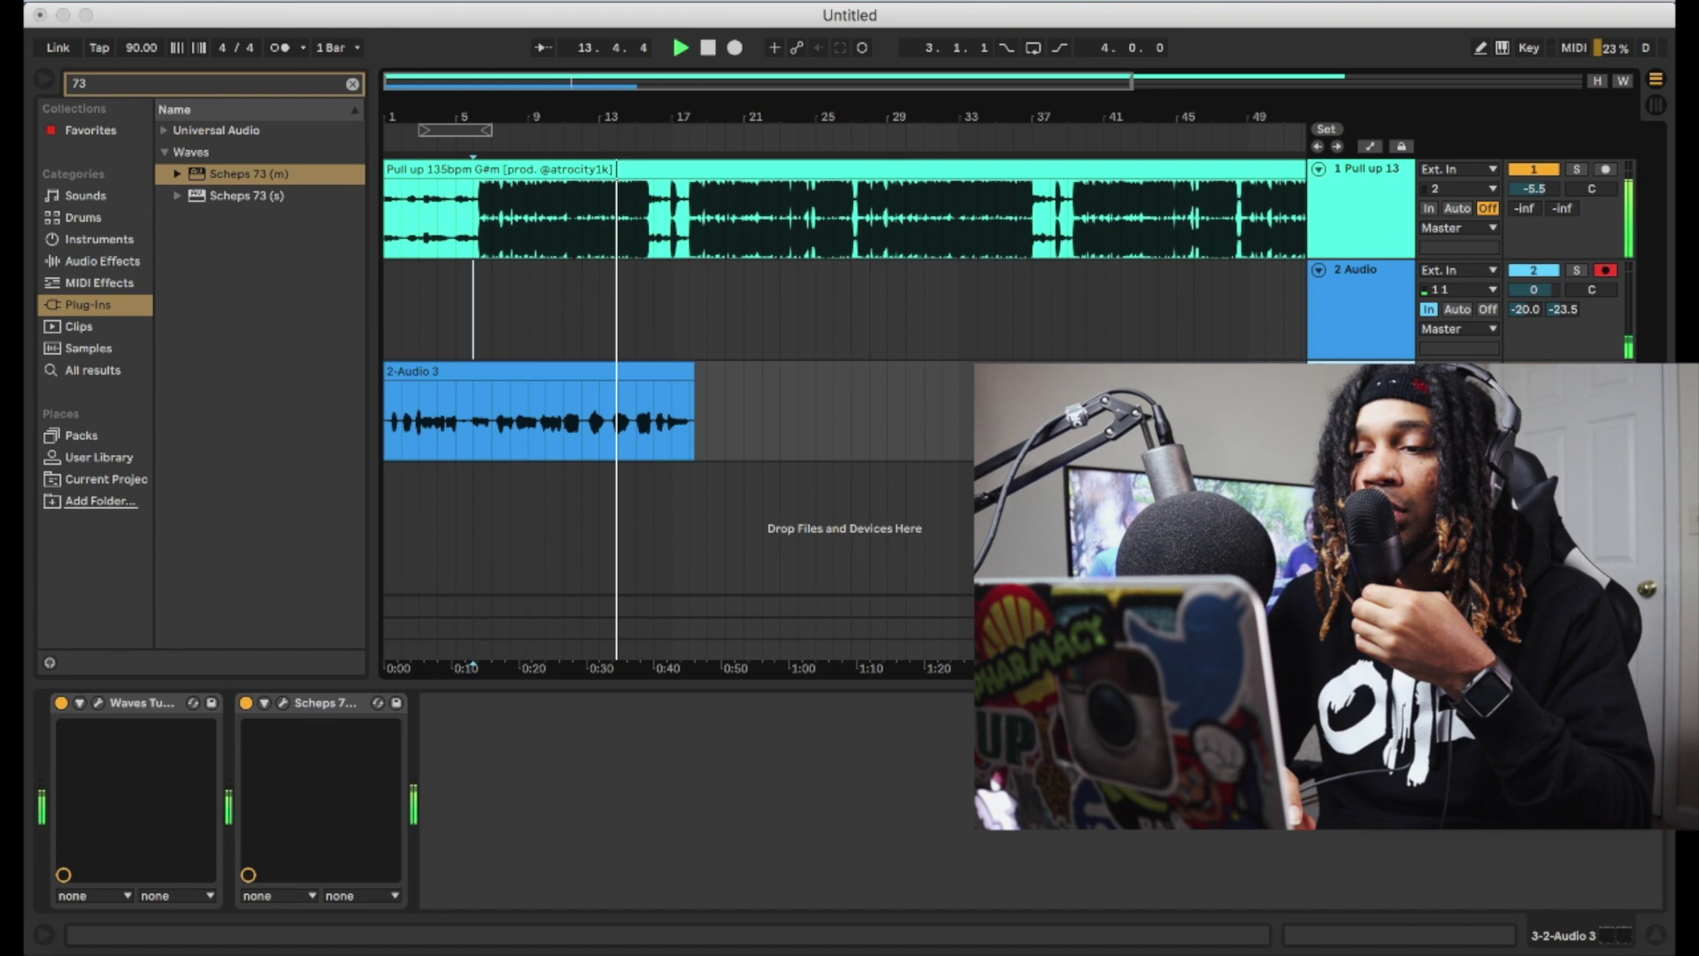
# - Duplicate the vocal track, delete the copied clip from the duplicate, and return the playhead to the start of the song
pyautogui.press('super+d')
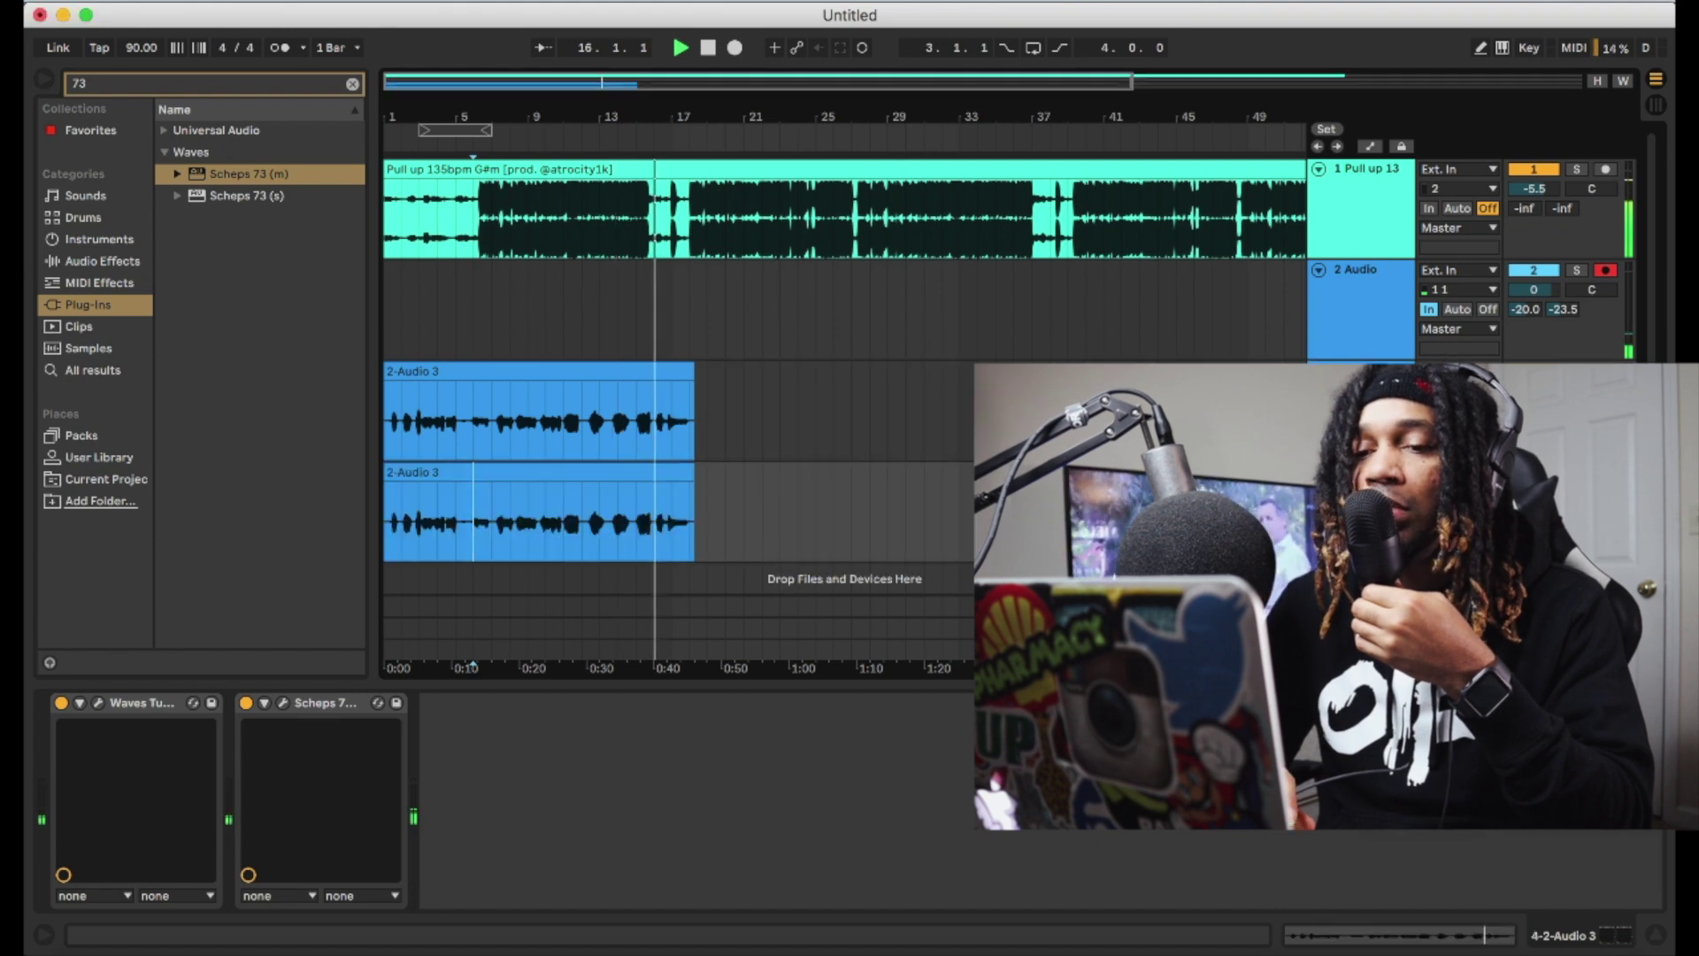
pyautogui.press('Delete')
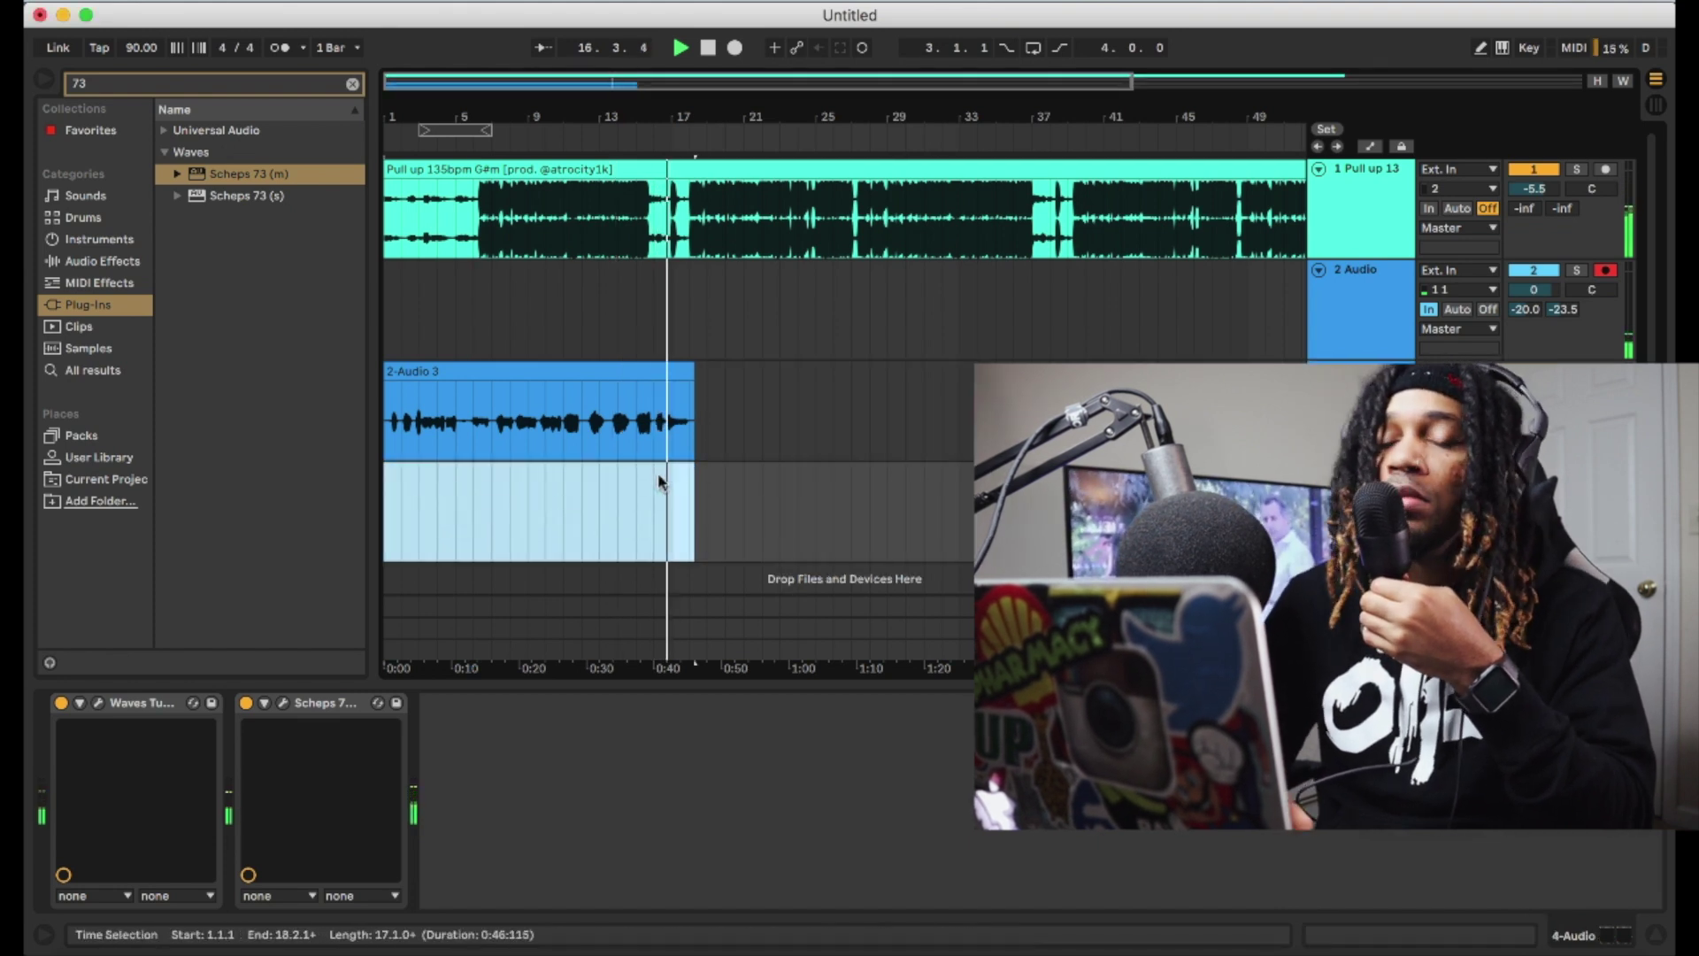
pyautogui.click(425, 281)
pyautogui.press('space')
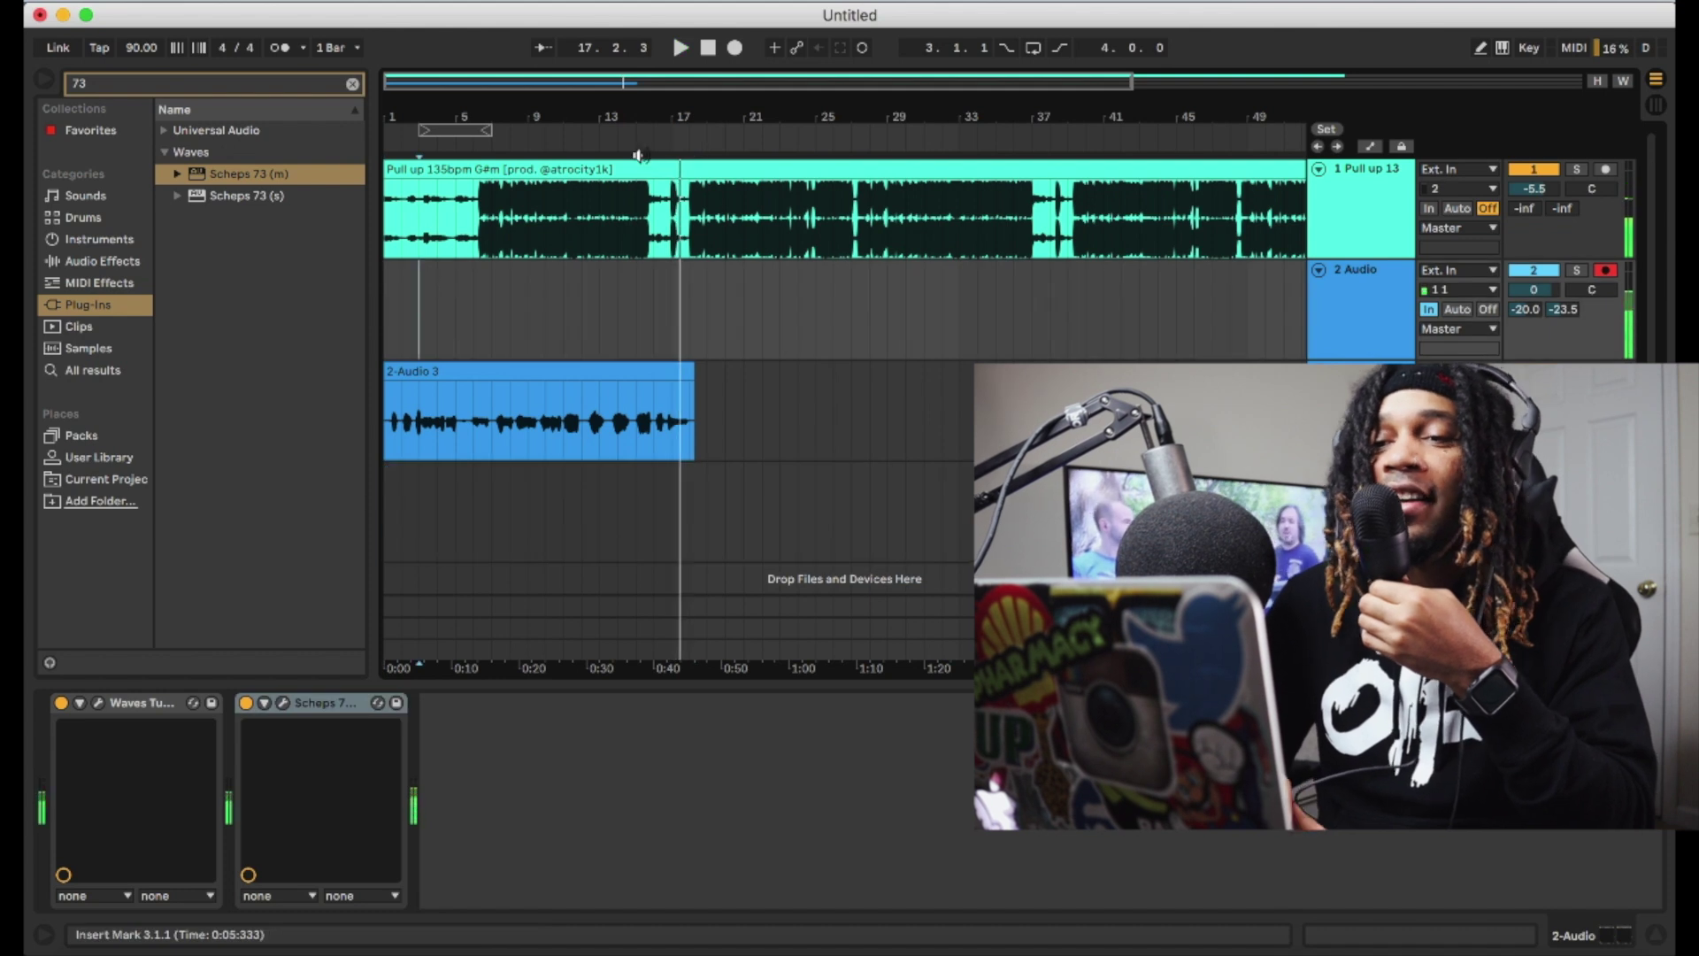
pyautogui.click(708, 48)
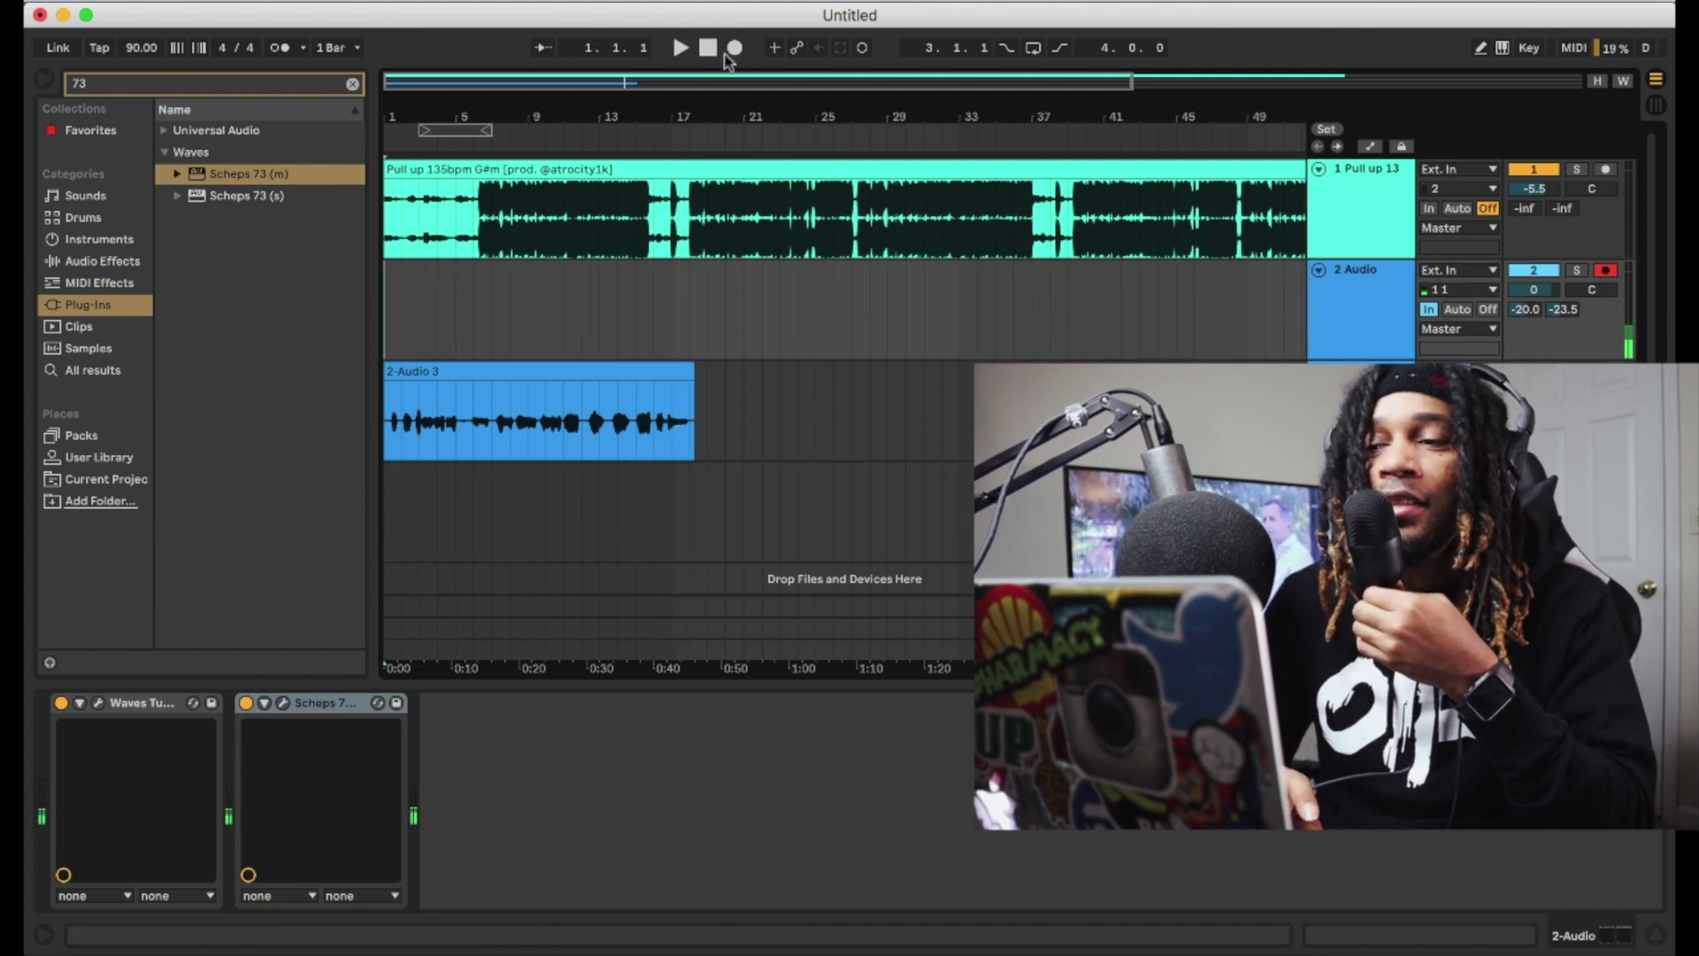
# - Record another vocal take on 2 Audio from the song start to about bar 17 and move it onto the new empty duplicate track
pyautogui.click(735, 48)
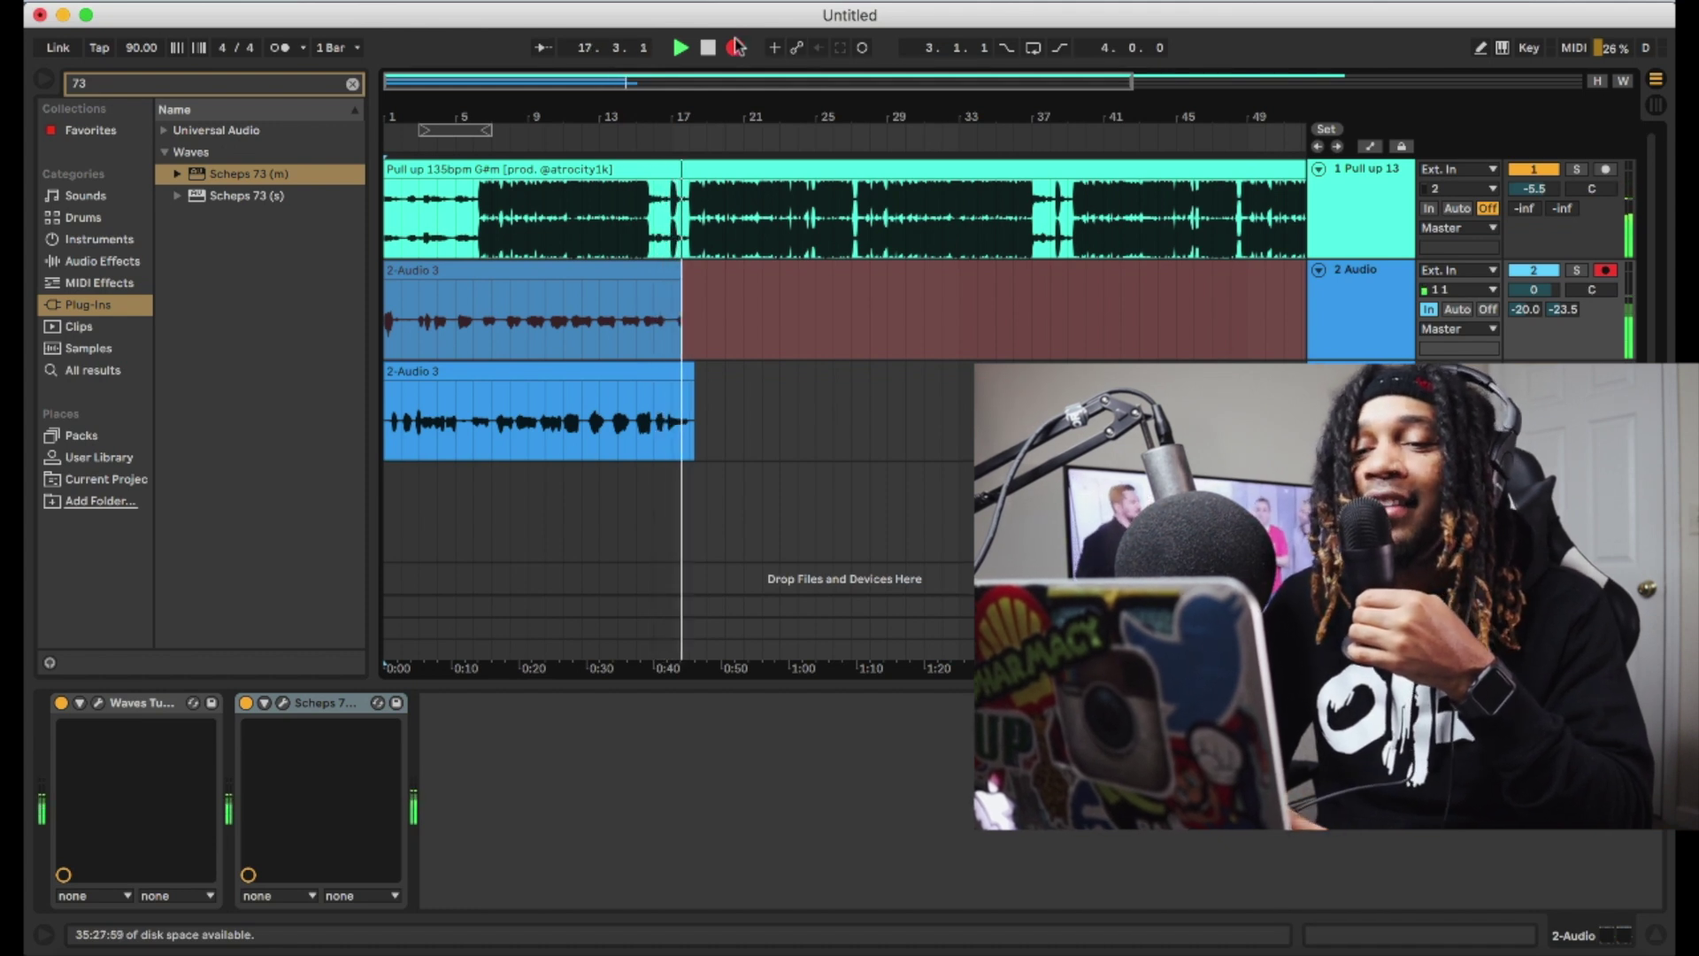
pyautogui.press('space')
pyautogui.moveTo(581, 274); pyautogui.dragTo(547, 495)
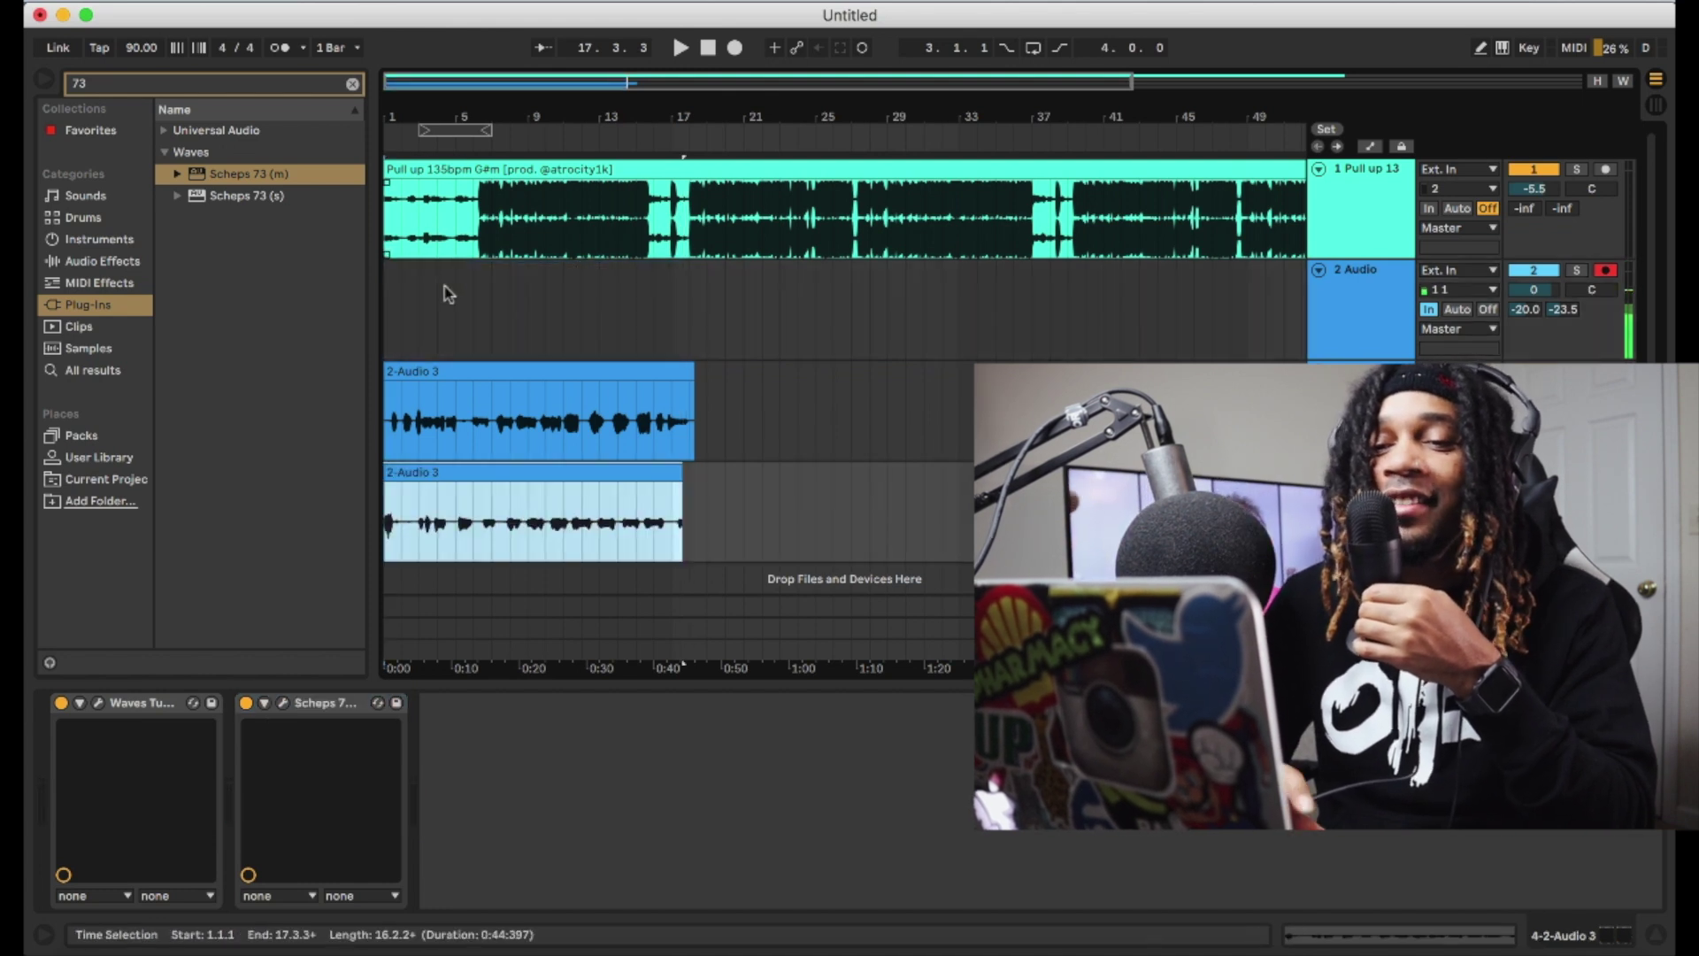
# - Play the song from bar 4 and trim the moved take to run from bar 5 to about bar 16
pyautogui.click(437, 292)
pyautogui.press('space')
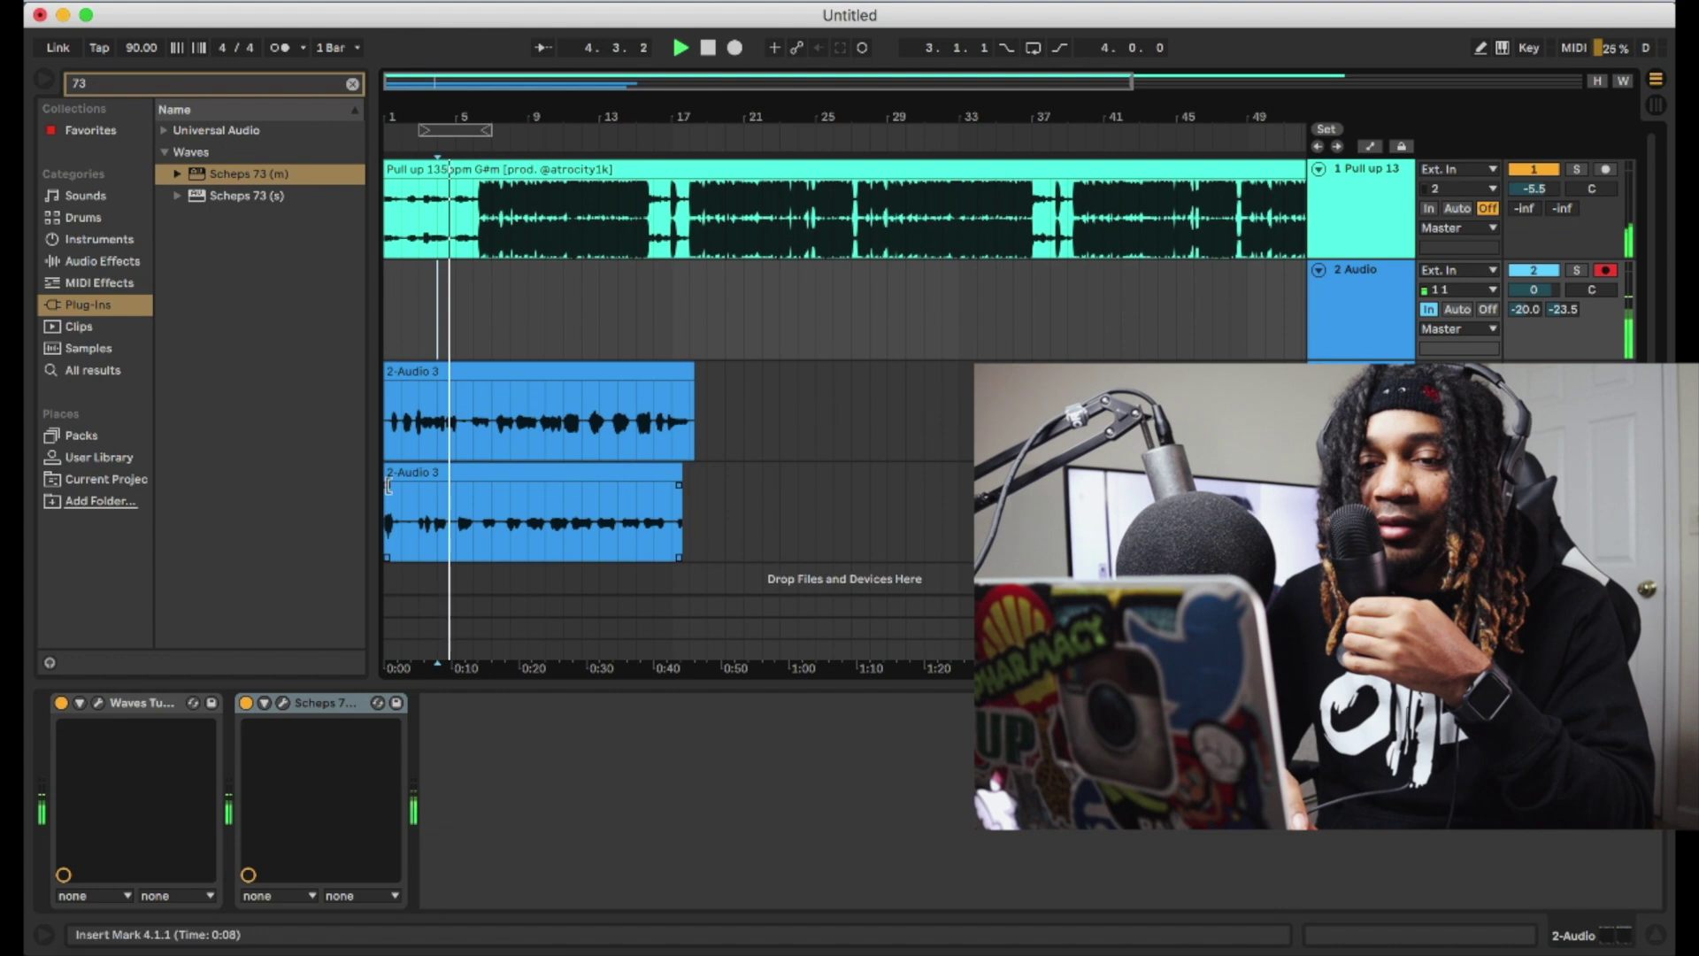
pyautogui.moveTo(387, 472); pyautogui.dragTo(457, 473)
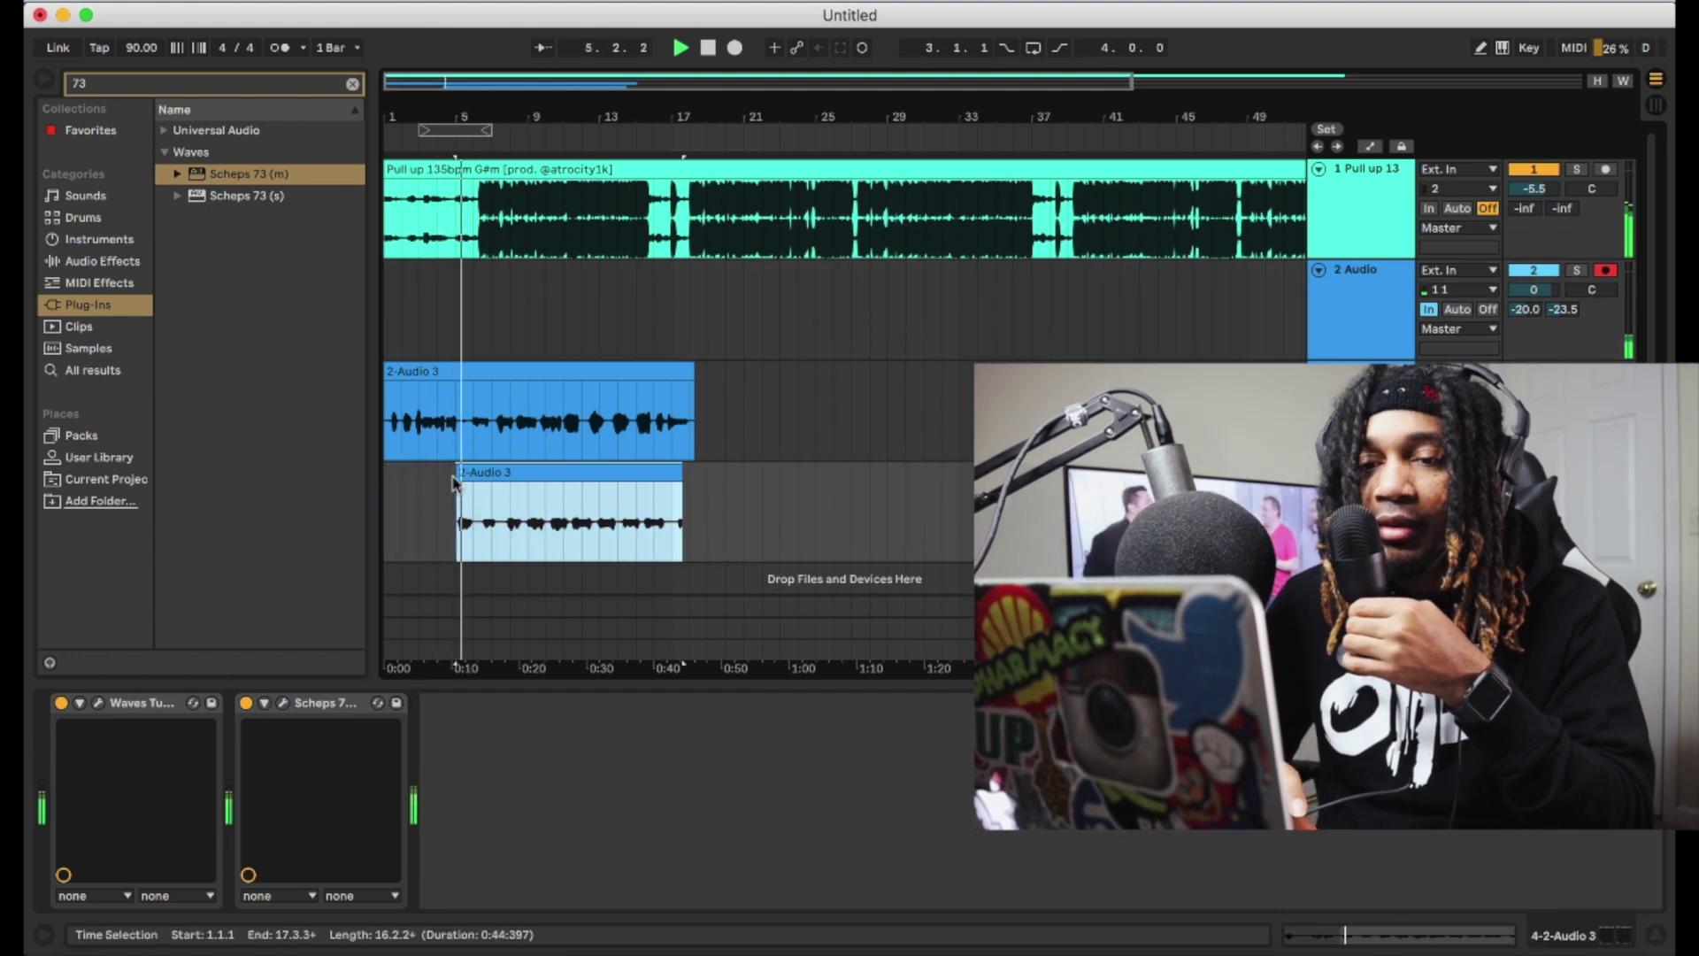
pyautogui.moveTo(681, 472); pyautogui.dragTo(666, 475)
pyautogui.click(677, 425)
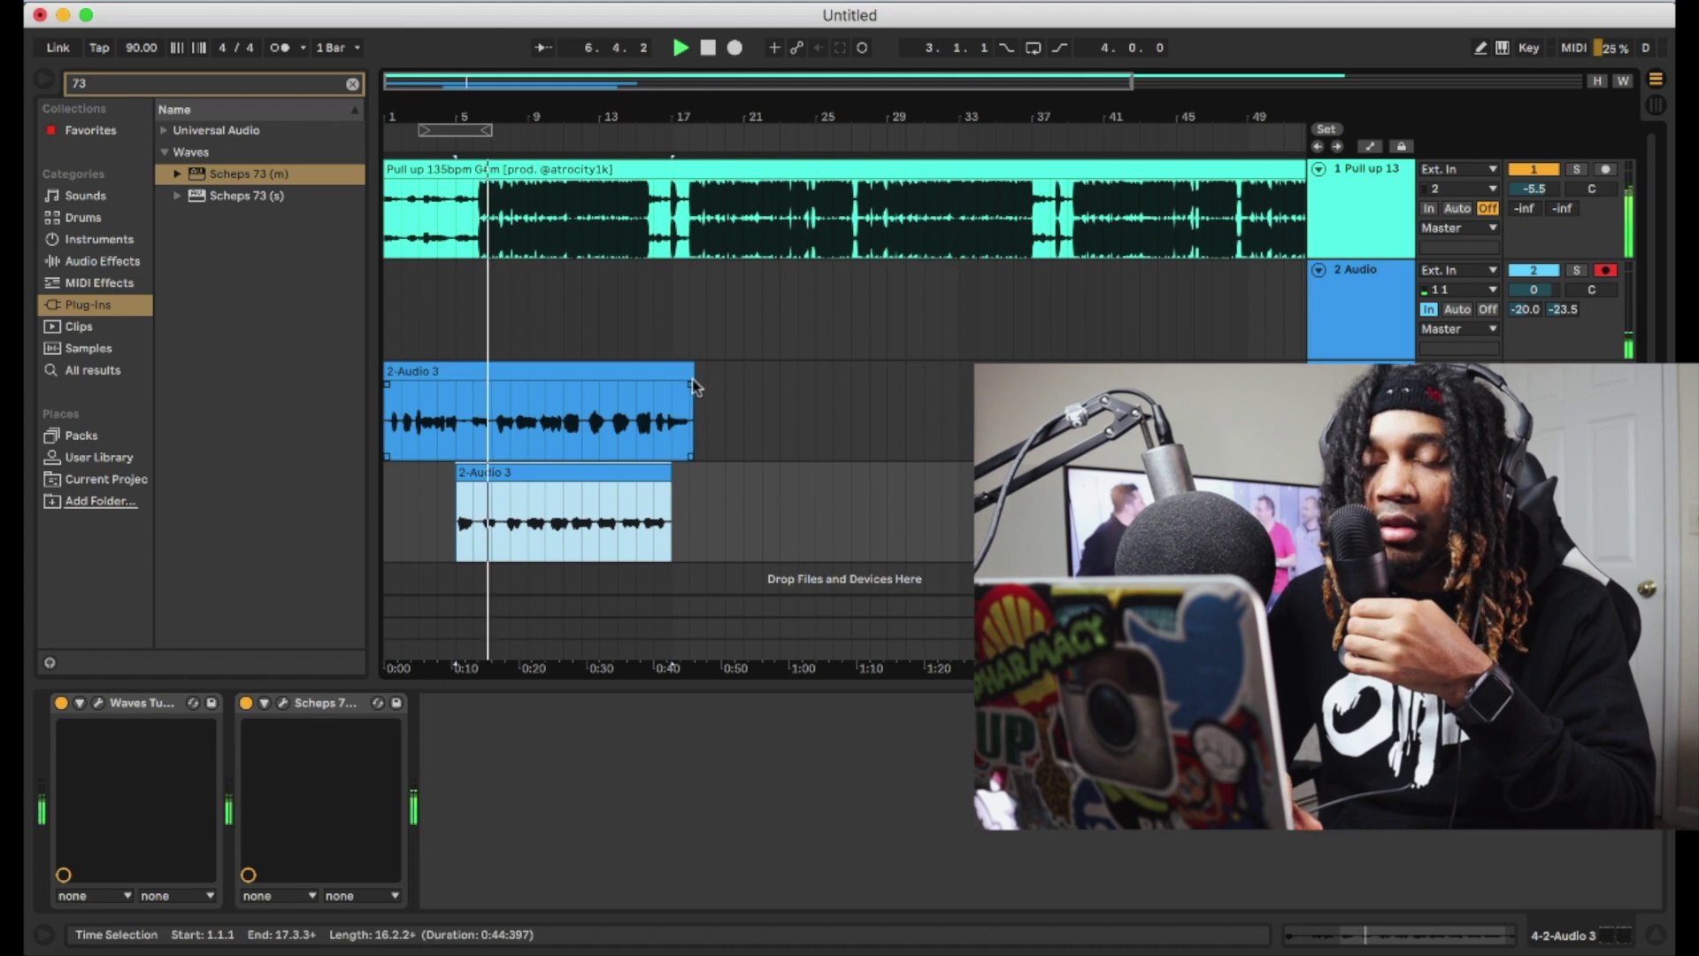
pyautogui.press('0')
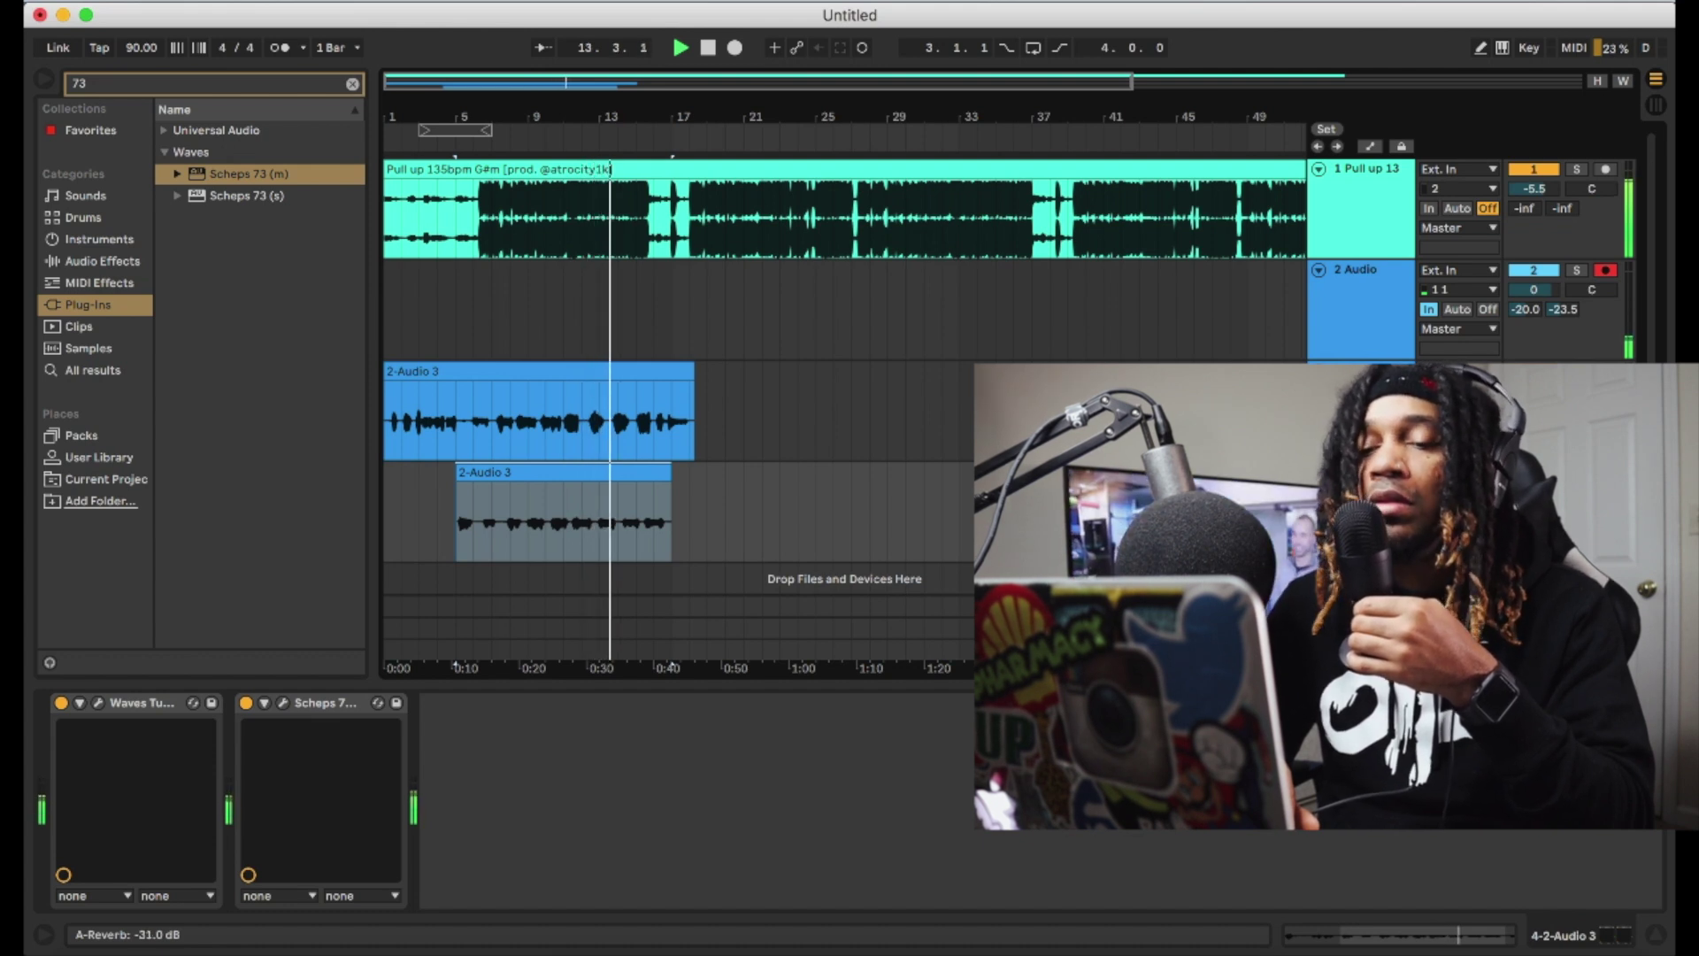
pyautogui.click(559, 499)
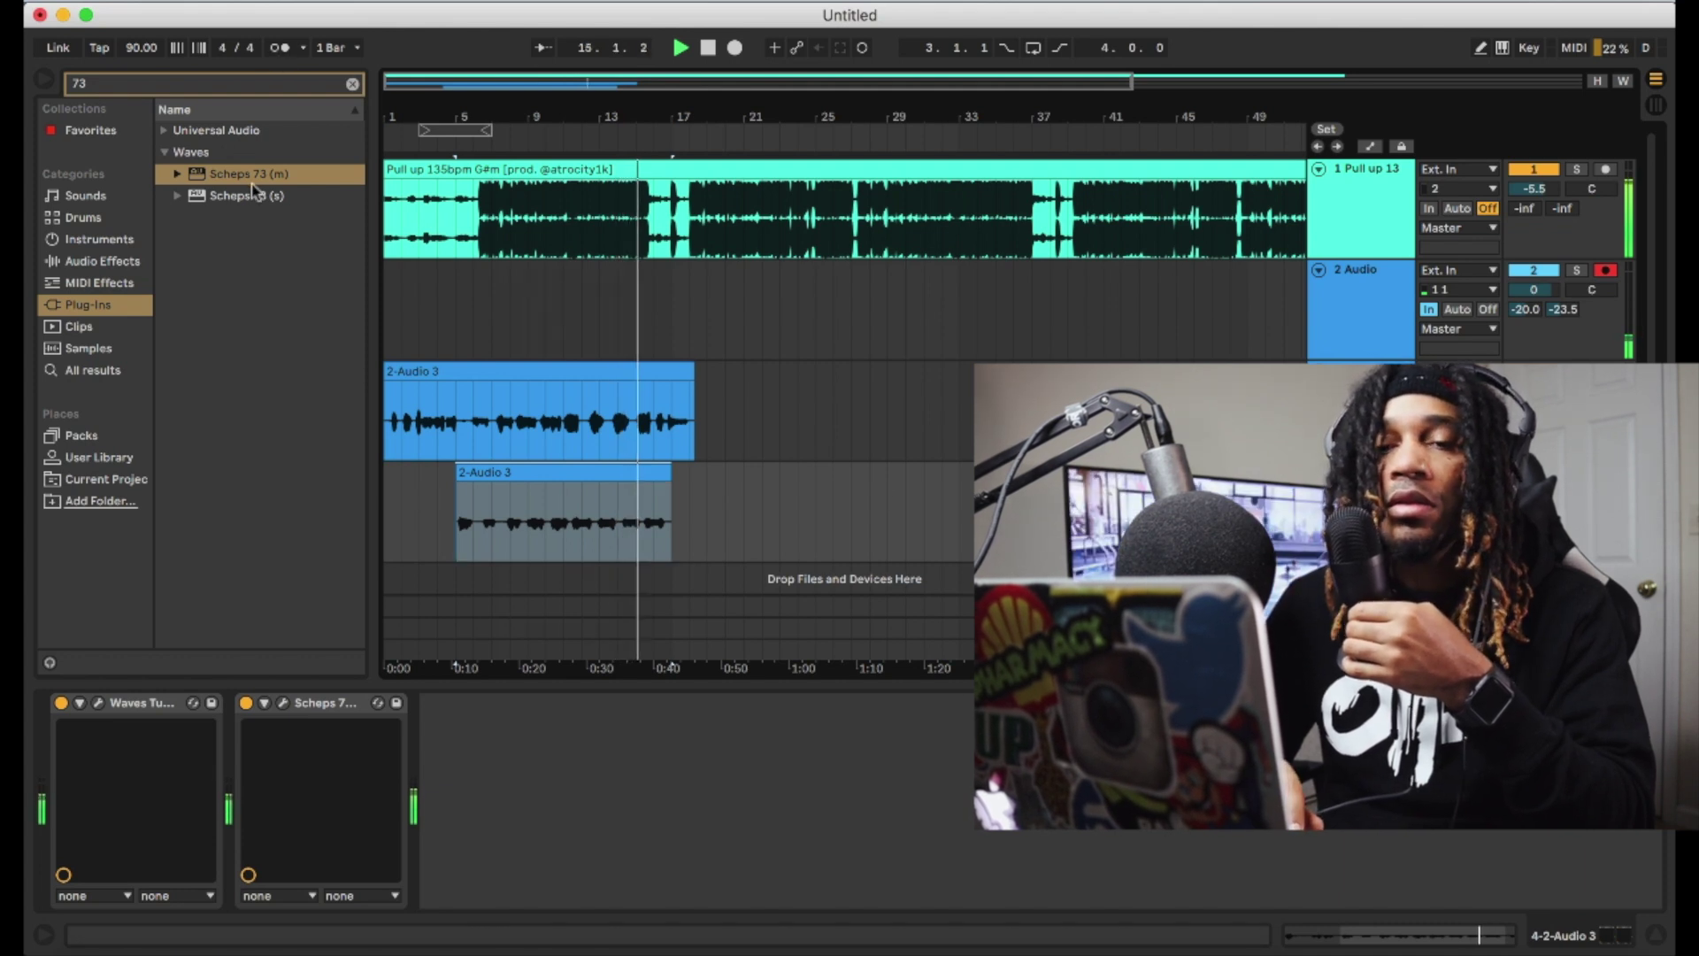
# - Open Scheps 73 on the newest duplicated vocal track and cut its high and mid bands, trying the mids at about -15.8
pyautogui.click(283, 703)
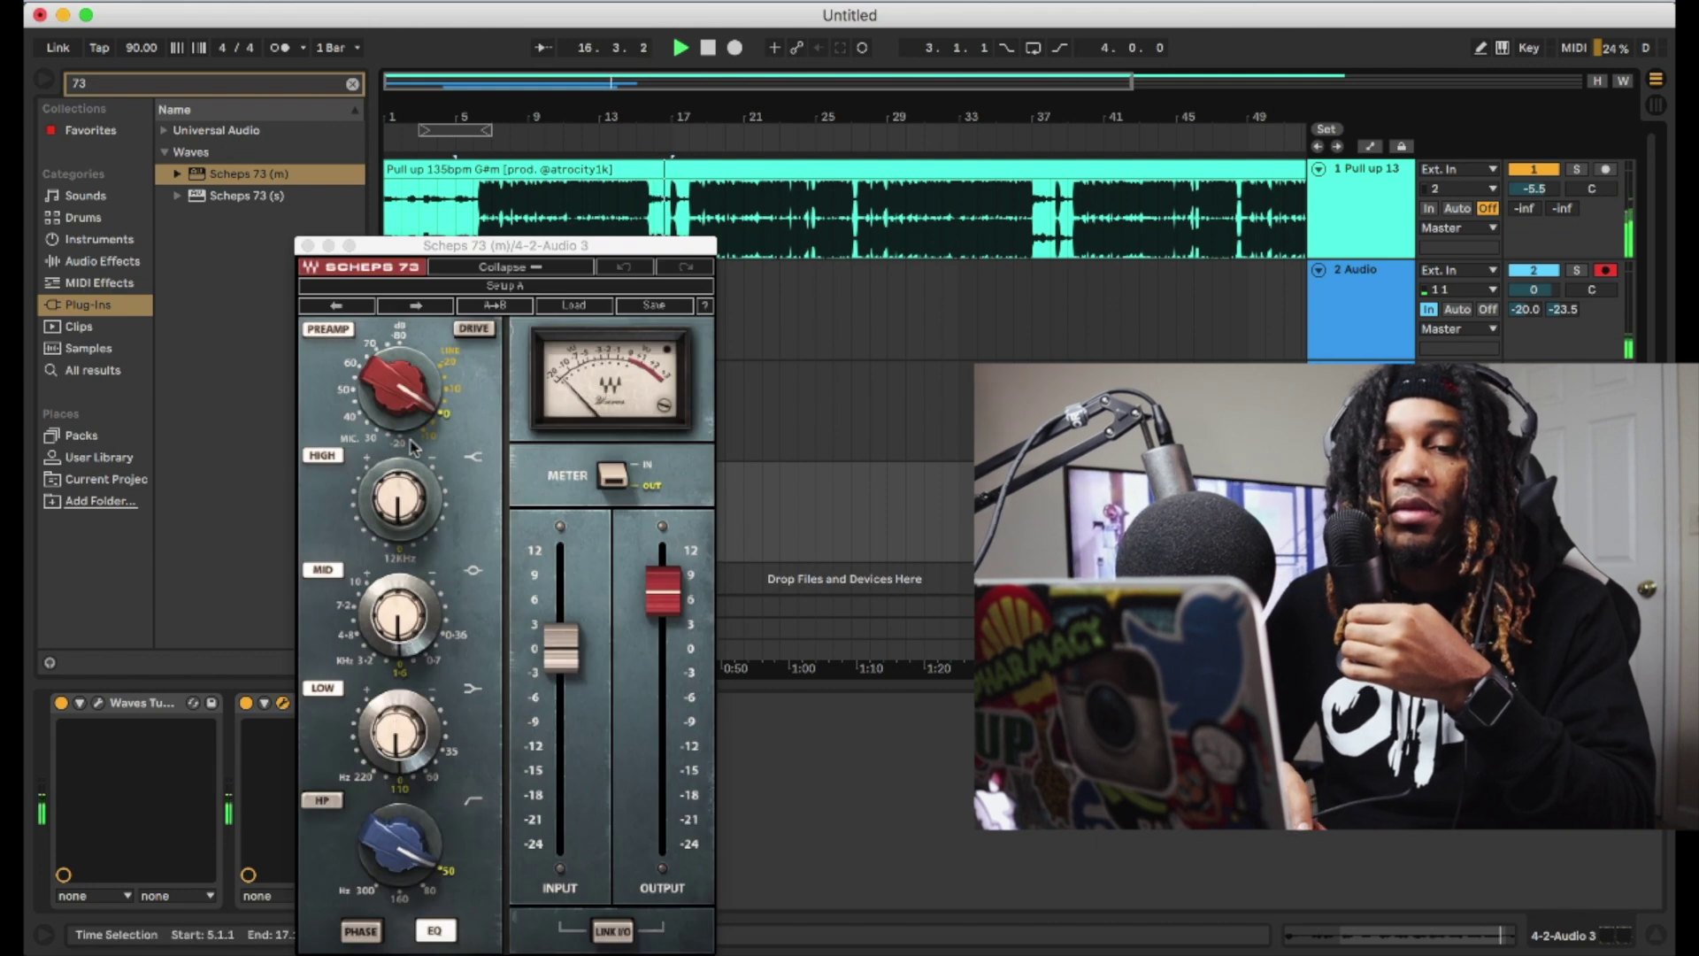
pyautogui.moveTo(398, 497); pyautogui.dragTo(402, 473)
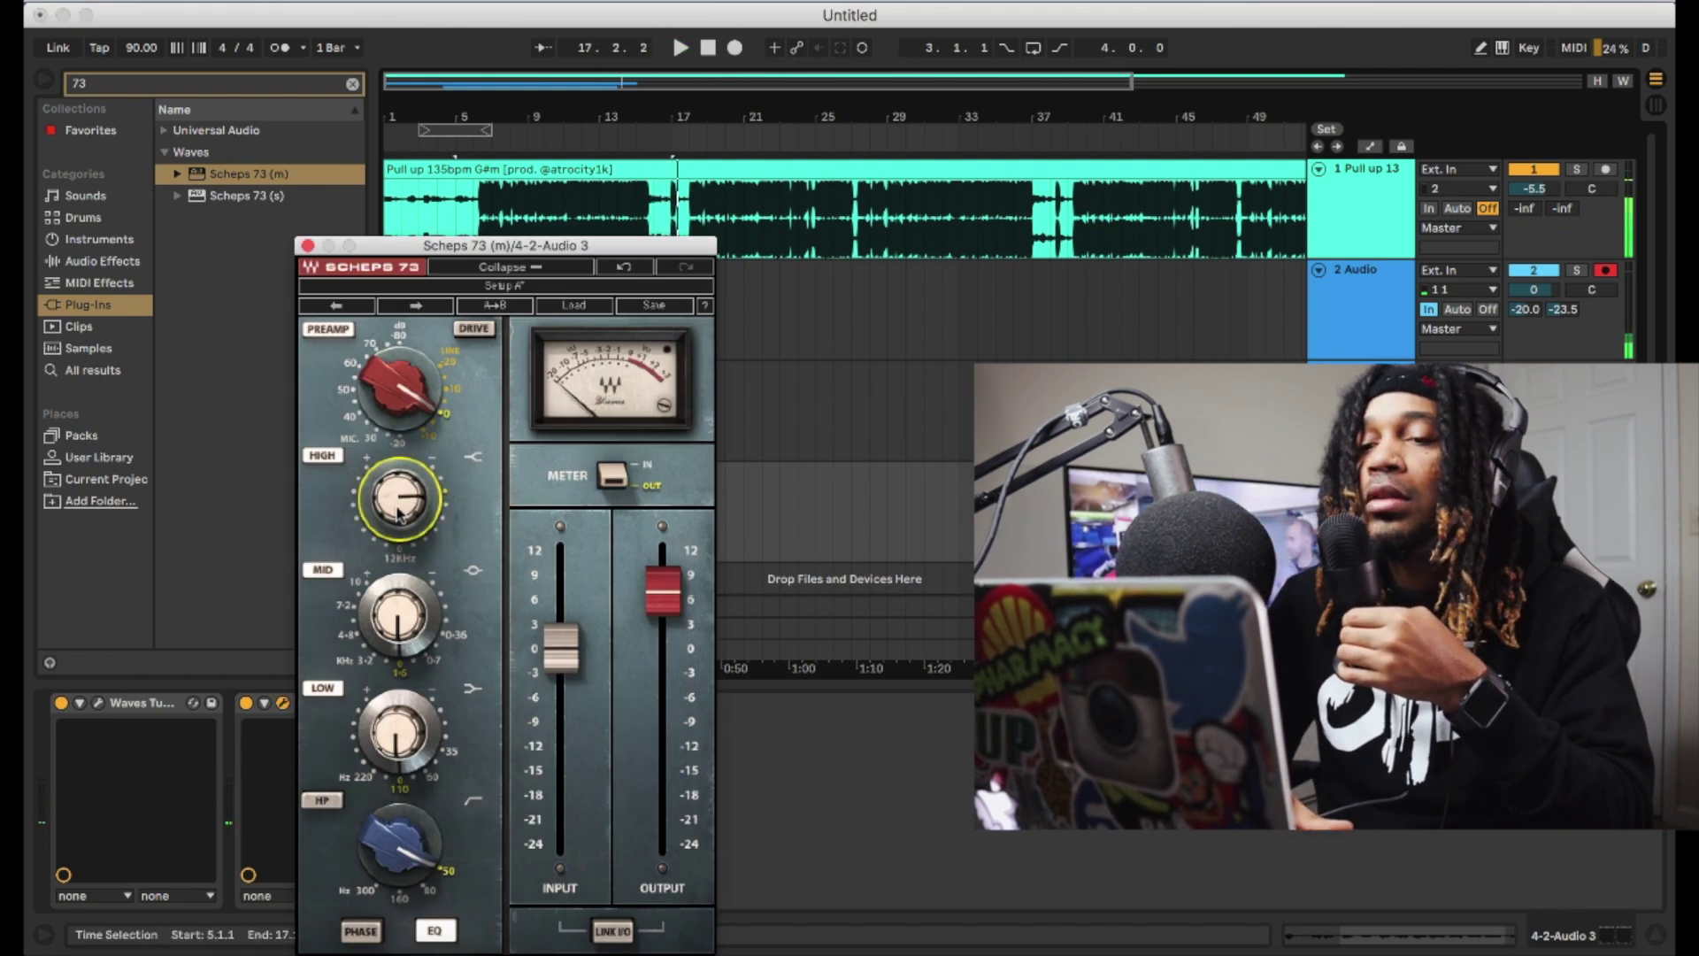
pyautogui.click(398, 615)
pyautogui.moveTo(398, 619); pyautogui.dragTo(394, 743)
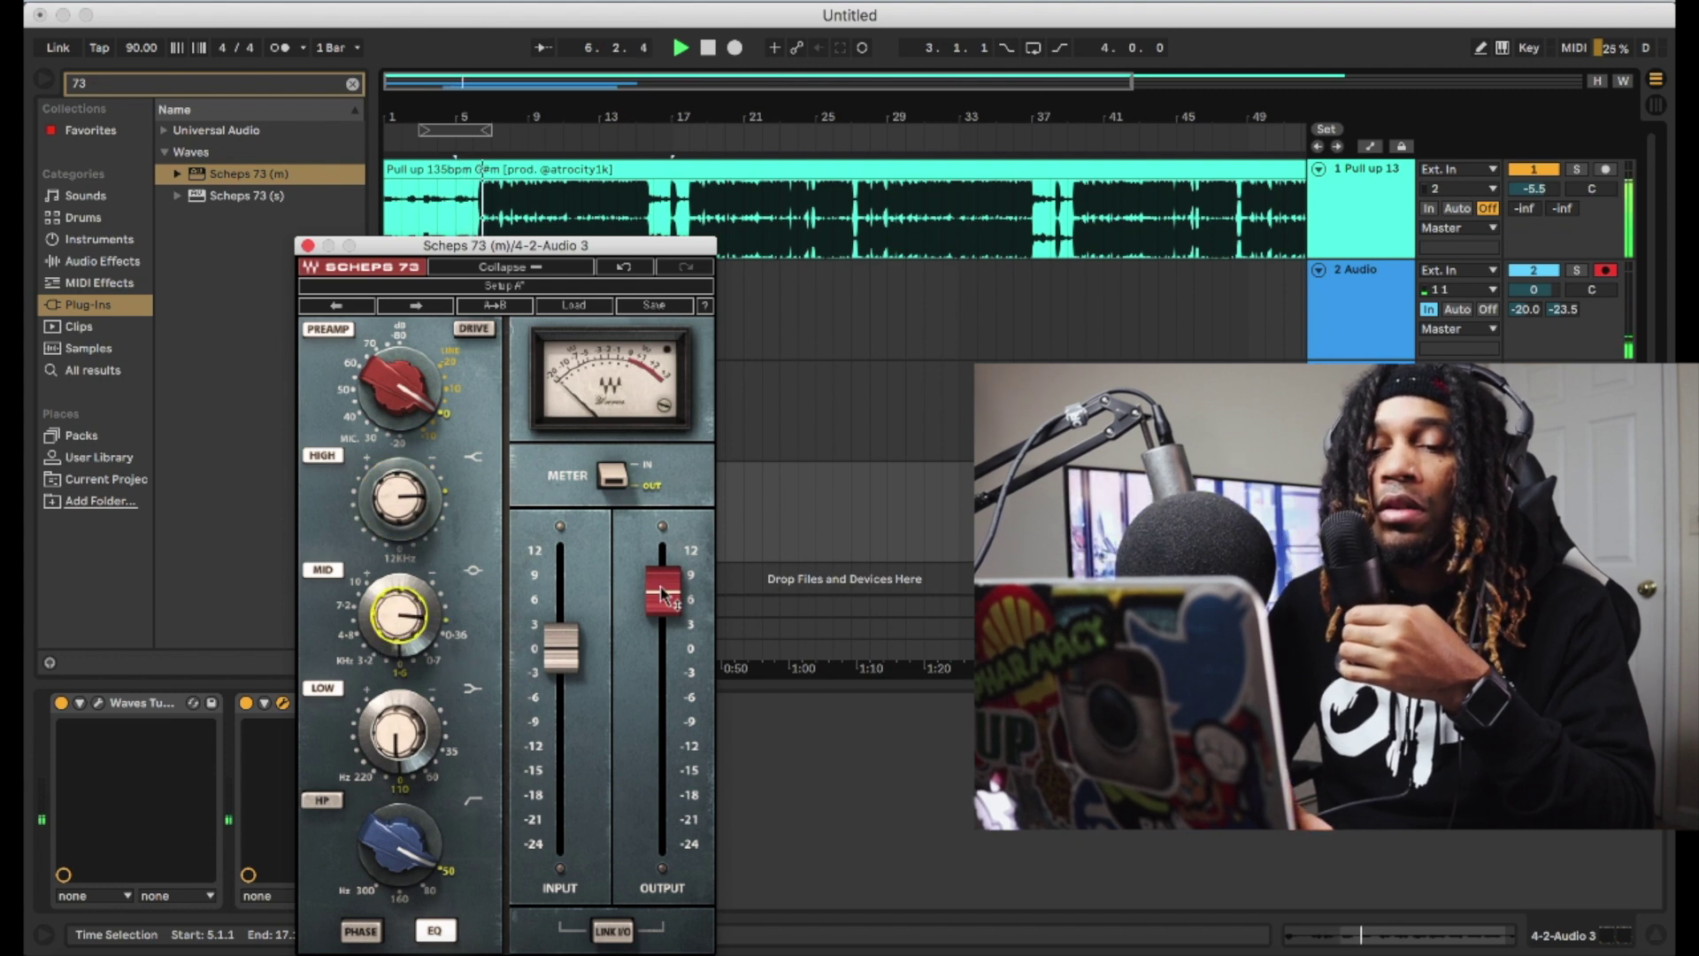
pyautogui.click(398, 498)
pyautogui.moveTo(398, 497); pyautogui.dragTo(398, 483)
pyautogui.click(398, 615)
pyautogui.moveTo(398, 615); pyautogui.dragTo(398, 597)
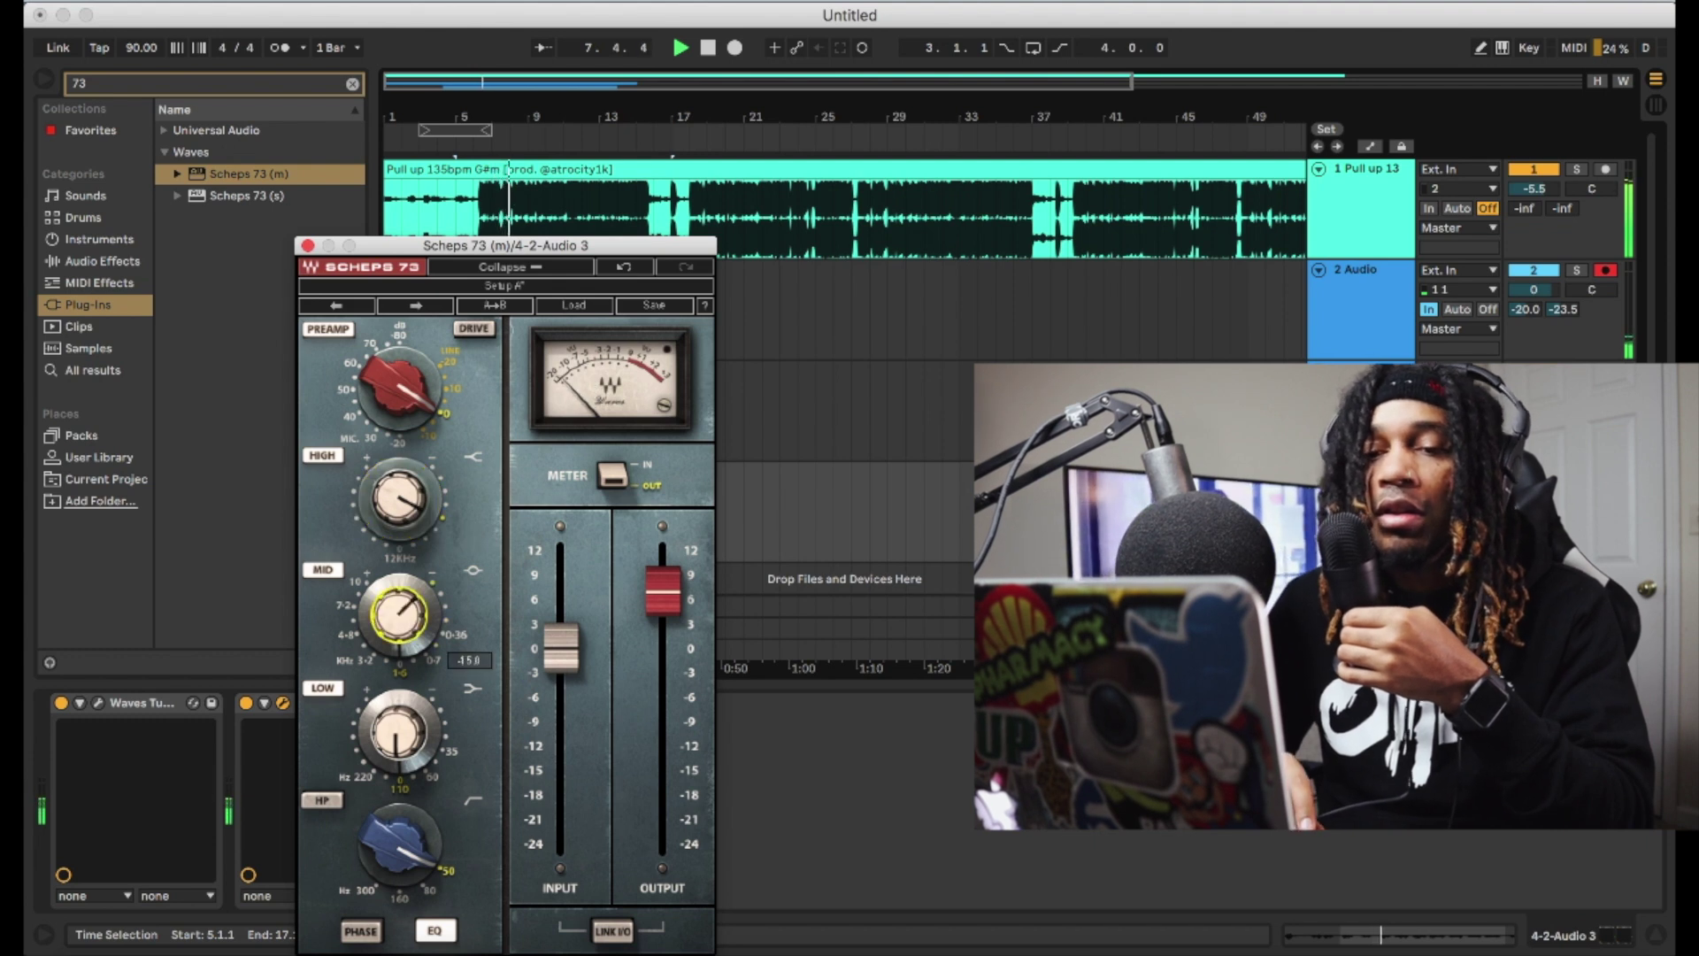
# - Rebalance the Scheps 73 EQ with a boosted high band, a mid-band cut and a low-band cut
pyautogui.moveTo(399, 732); pyautogui.dragTo(398, 748)
pyautogui.click(398, 497)
pyautogui.moveTo(398, 498); pyautogui.dragTo(398, 481)
pyautogui.moveTo(414, 616); pyautogui.dragTo(415, 584)
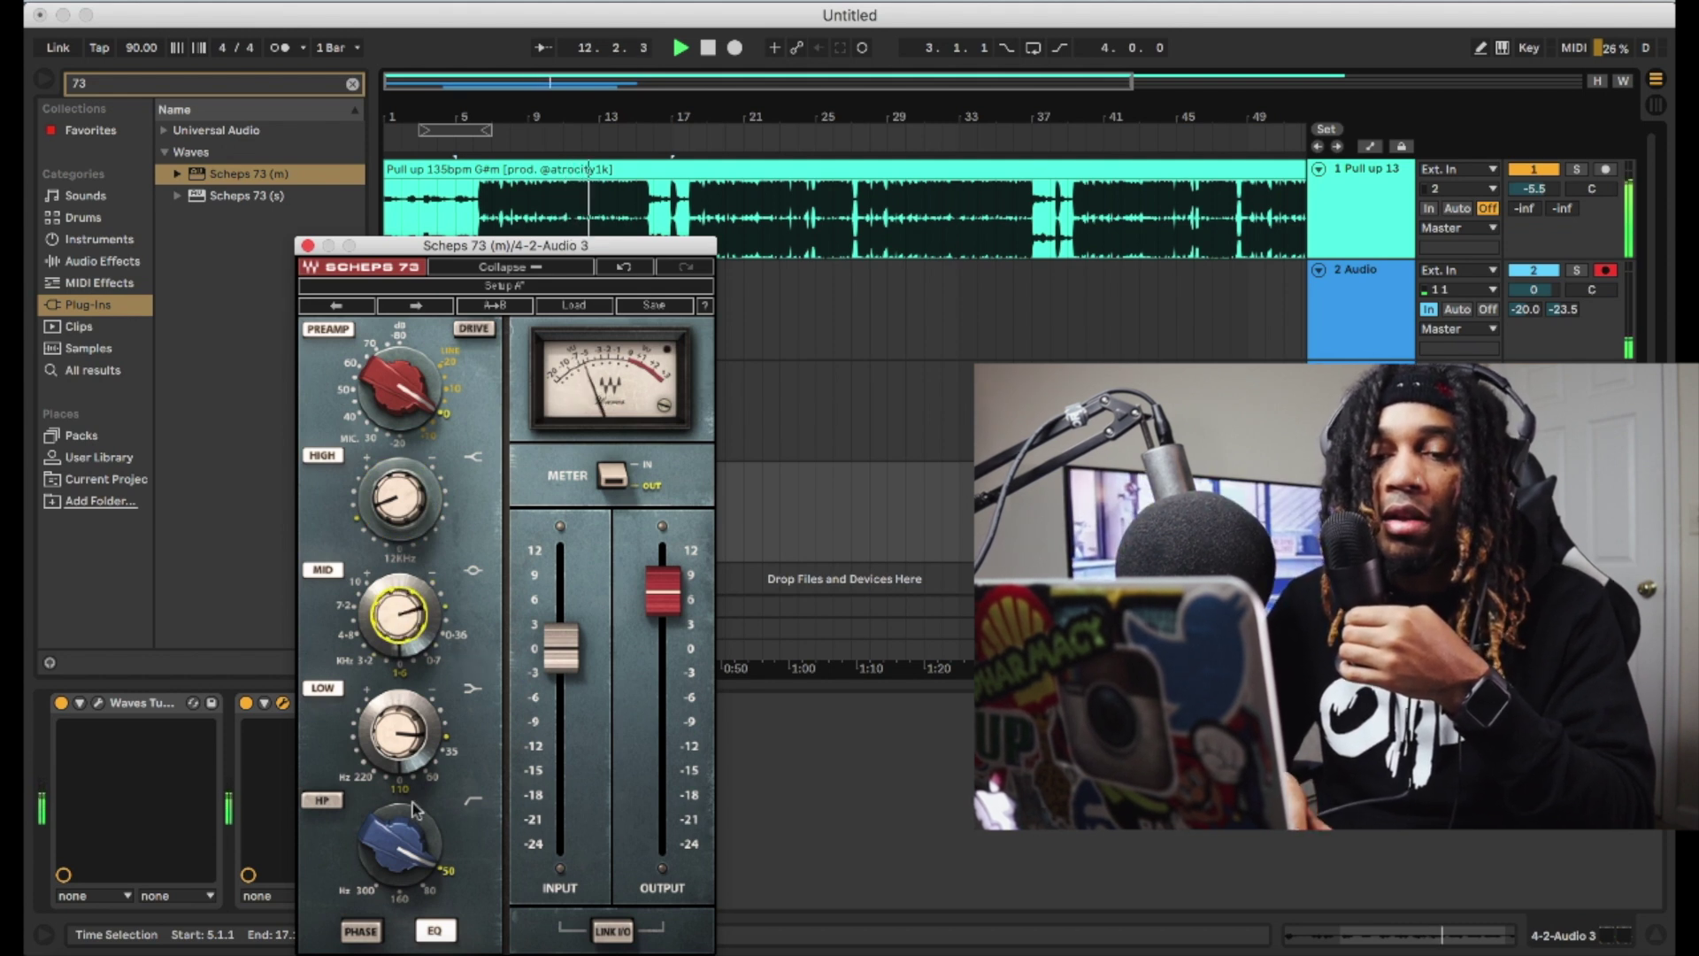
pyautogui.moveTo(414, 732); pyautogui.dragTo(414, 715)
# - Set the Scheps 73 high-pass filter to 300, low band to about -11.9 and high band to about 8.7, and close the plug-in
pyautogui.click(400, 841)
pyautogui.moveTo(400, 841); pyautogui.dragTo(394, 856)
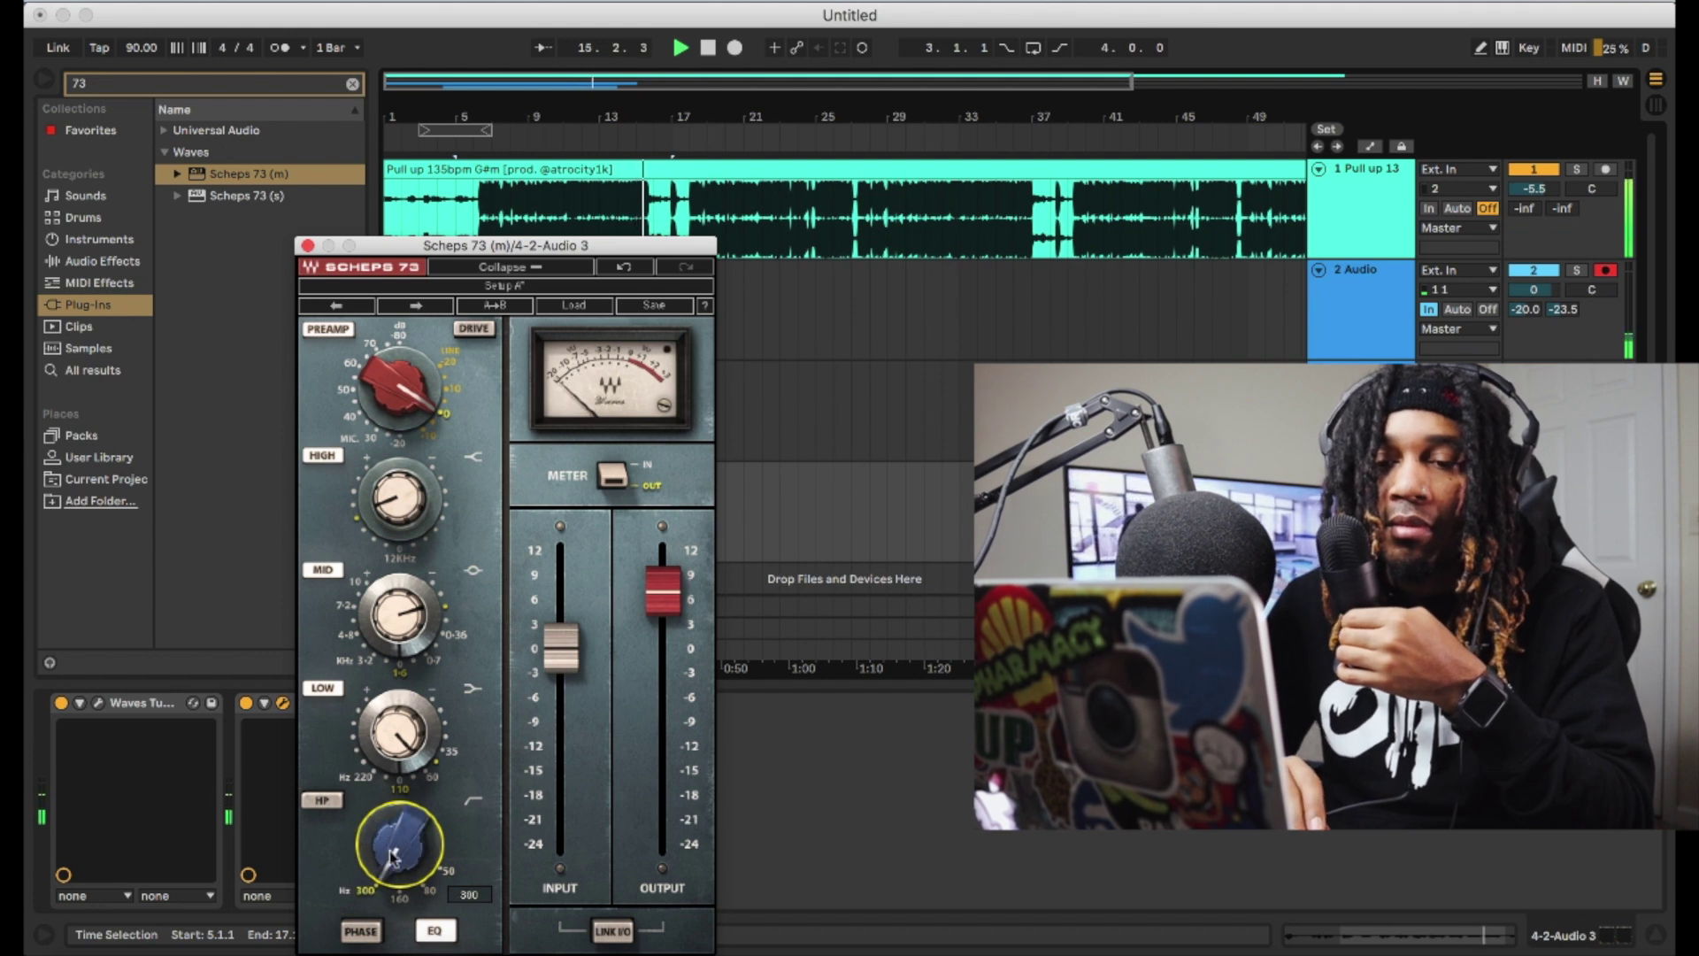
pyautogui.moveTo(398, 732); pyautogui.dragTo(399, 725)
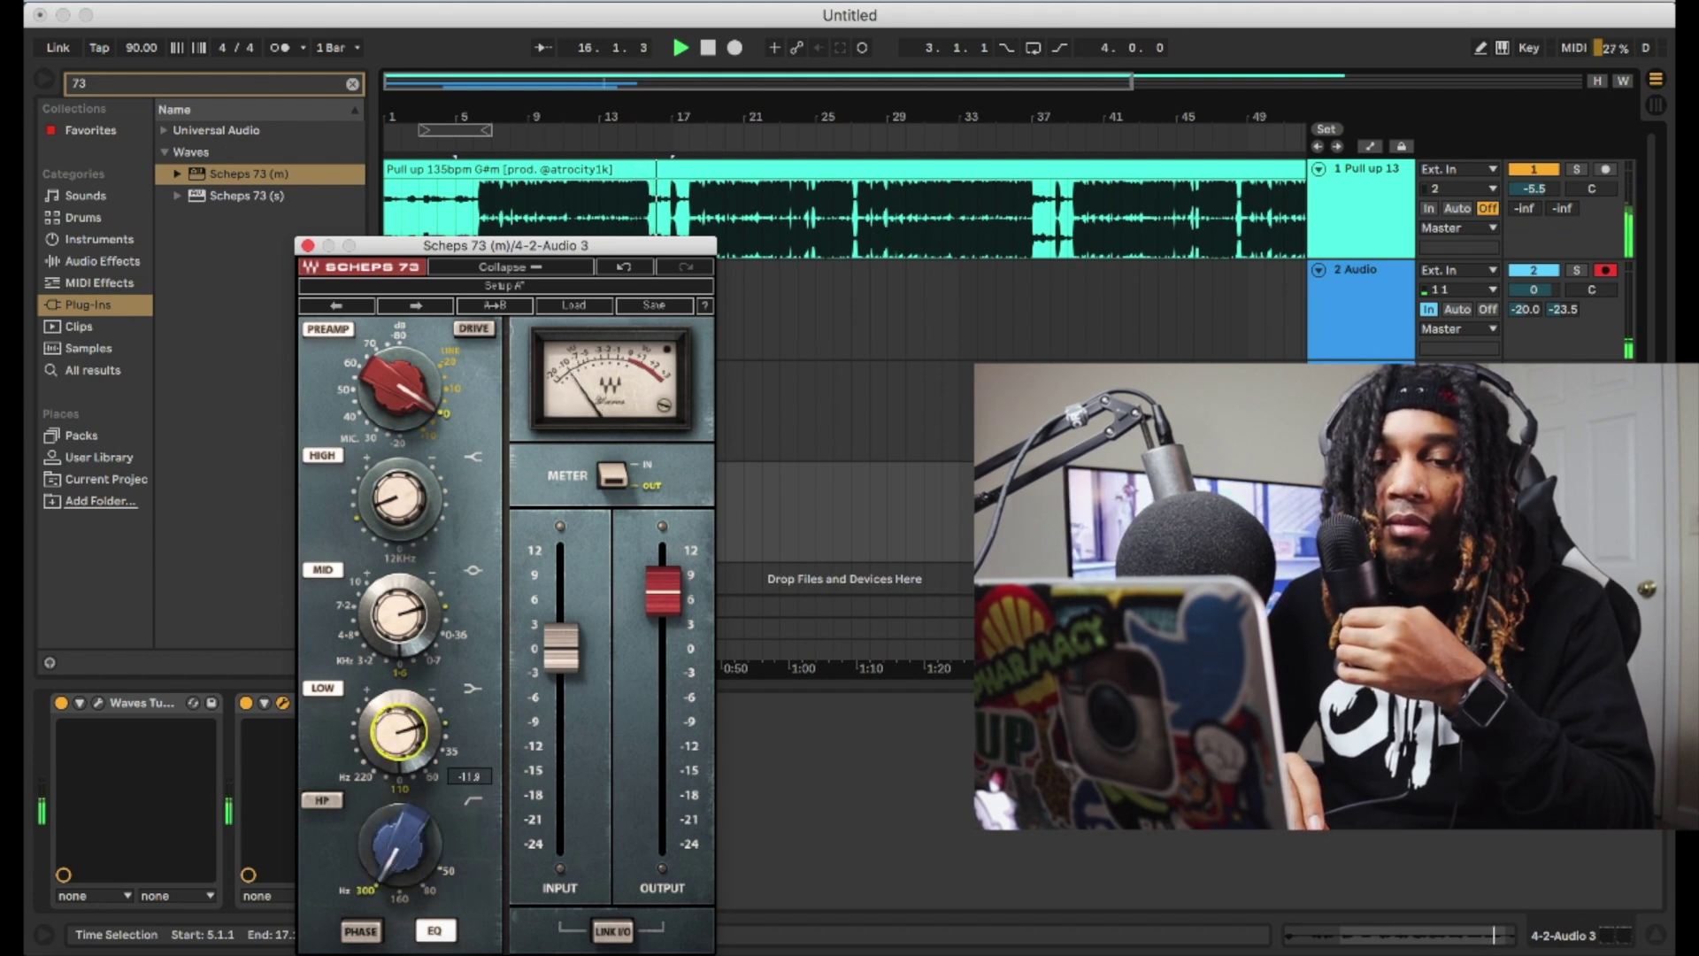
pyautogui.moveTo(398, 498); pyautogui.dragTo(389, 493)
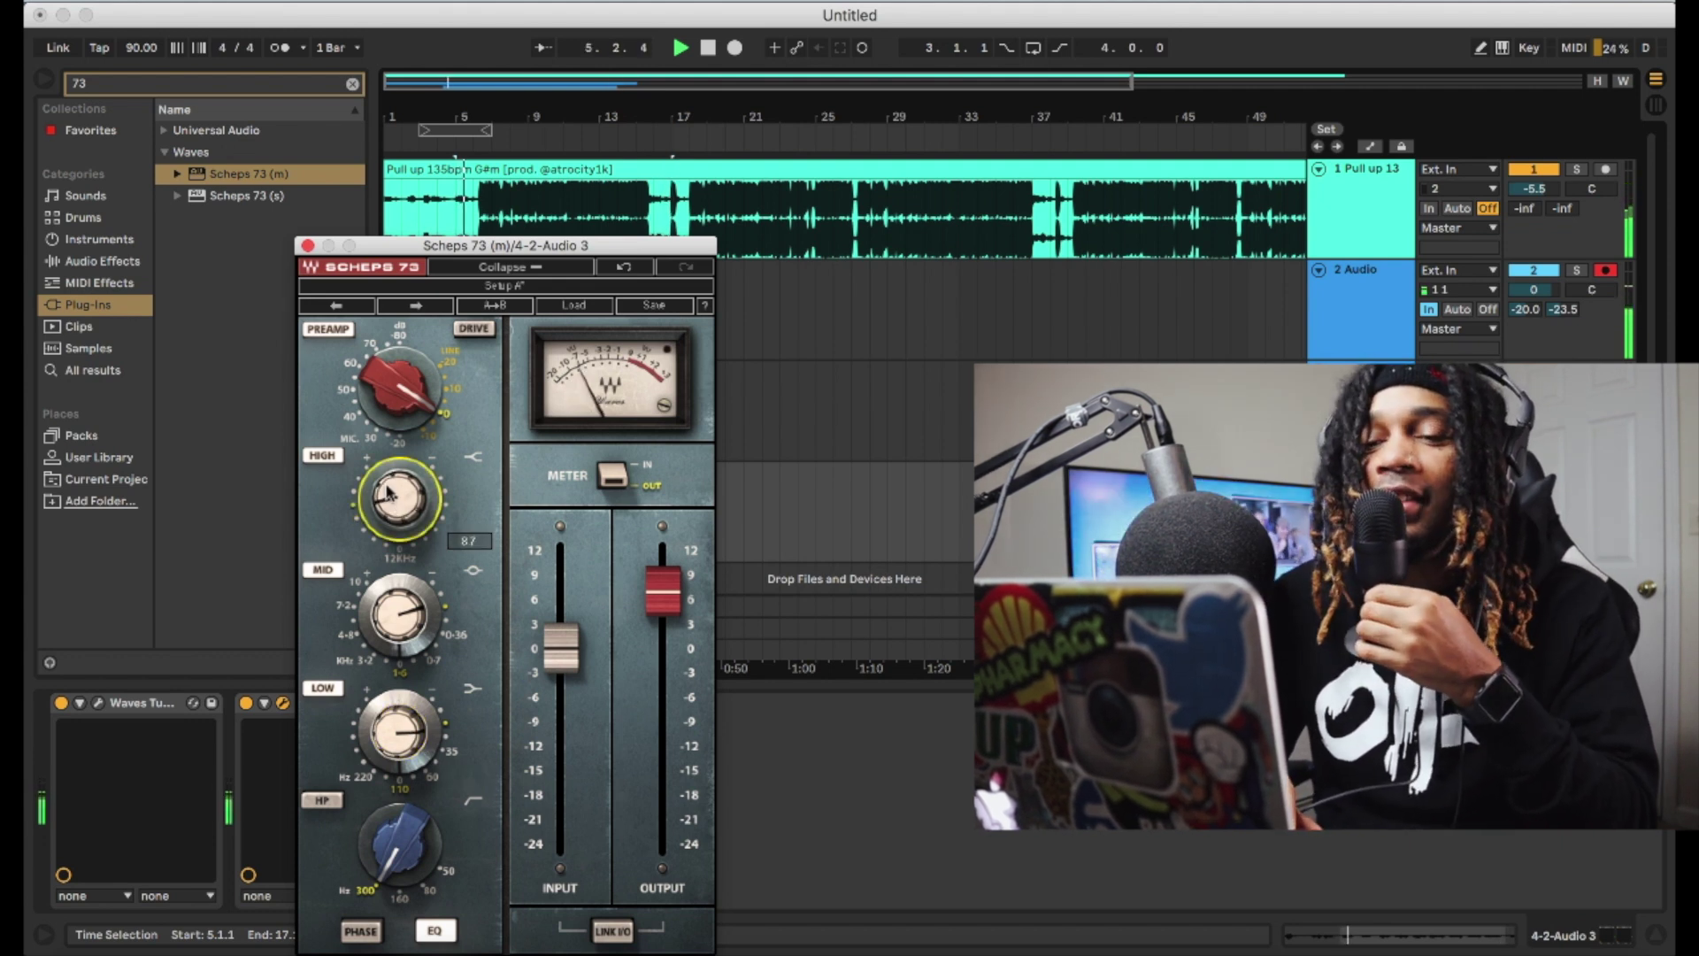
pyautogui.click(308, 245)
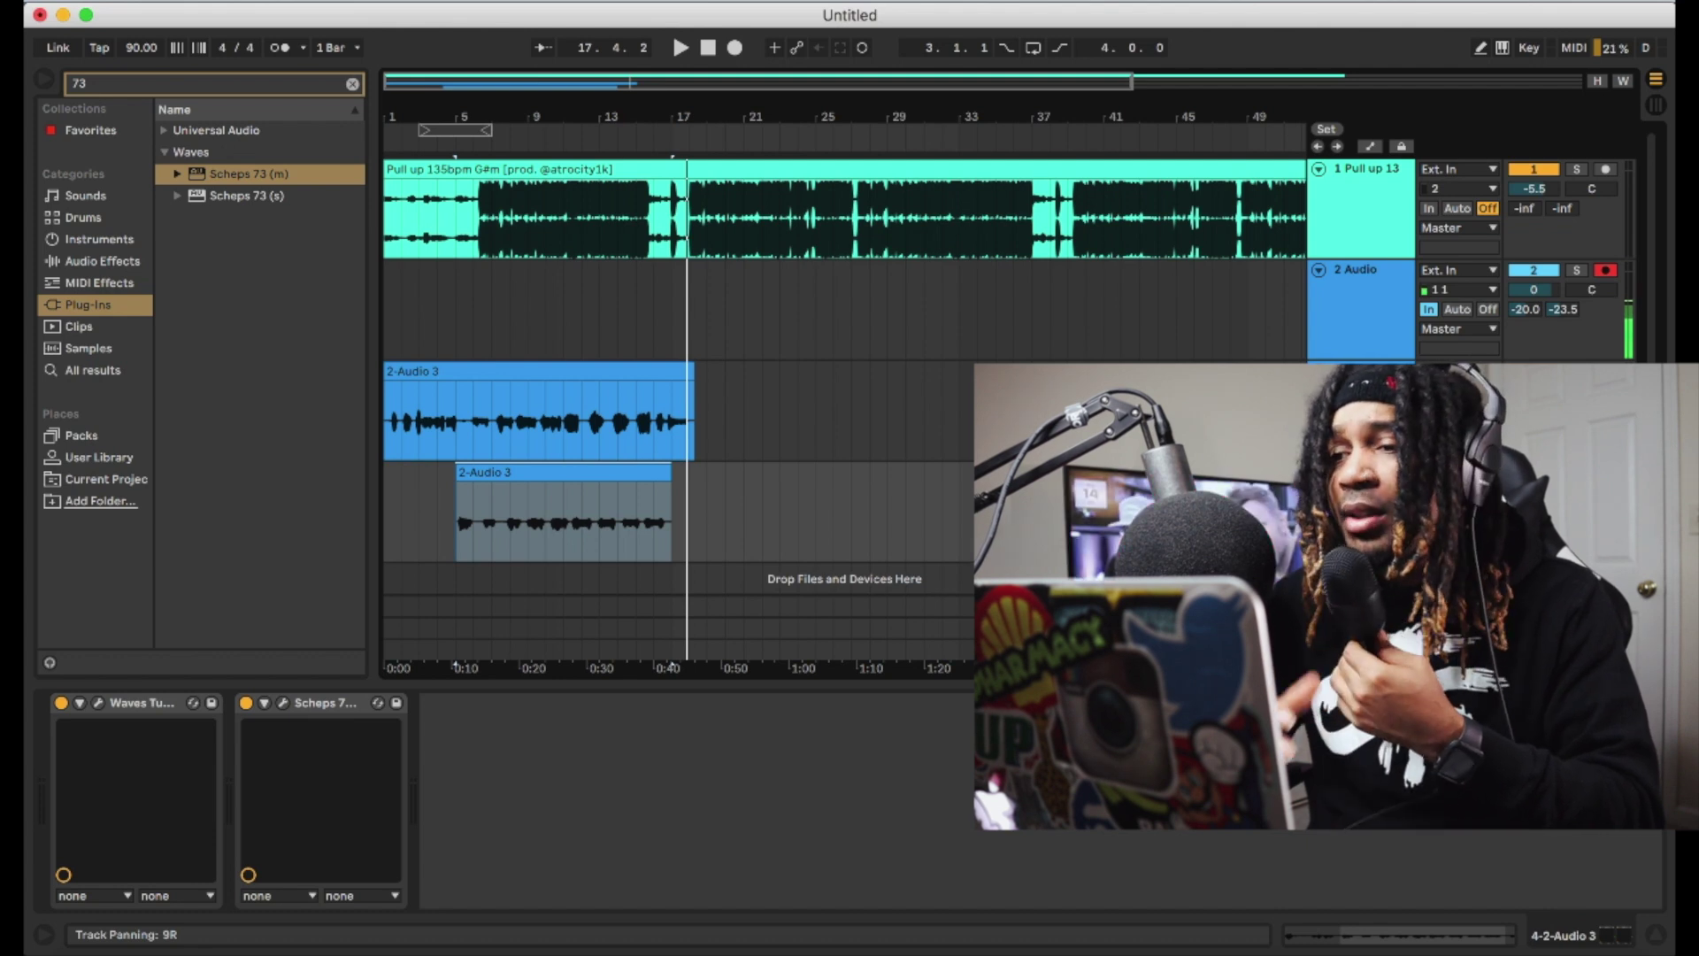
# - In the Session View mixer, turn the 2 Audio track's reverb and delay sends fully down and switch off its Waves Tune
pyautogui.click(584, 525)
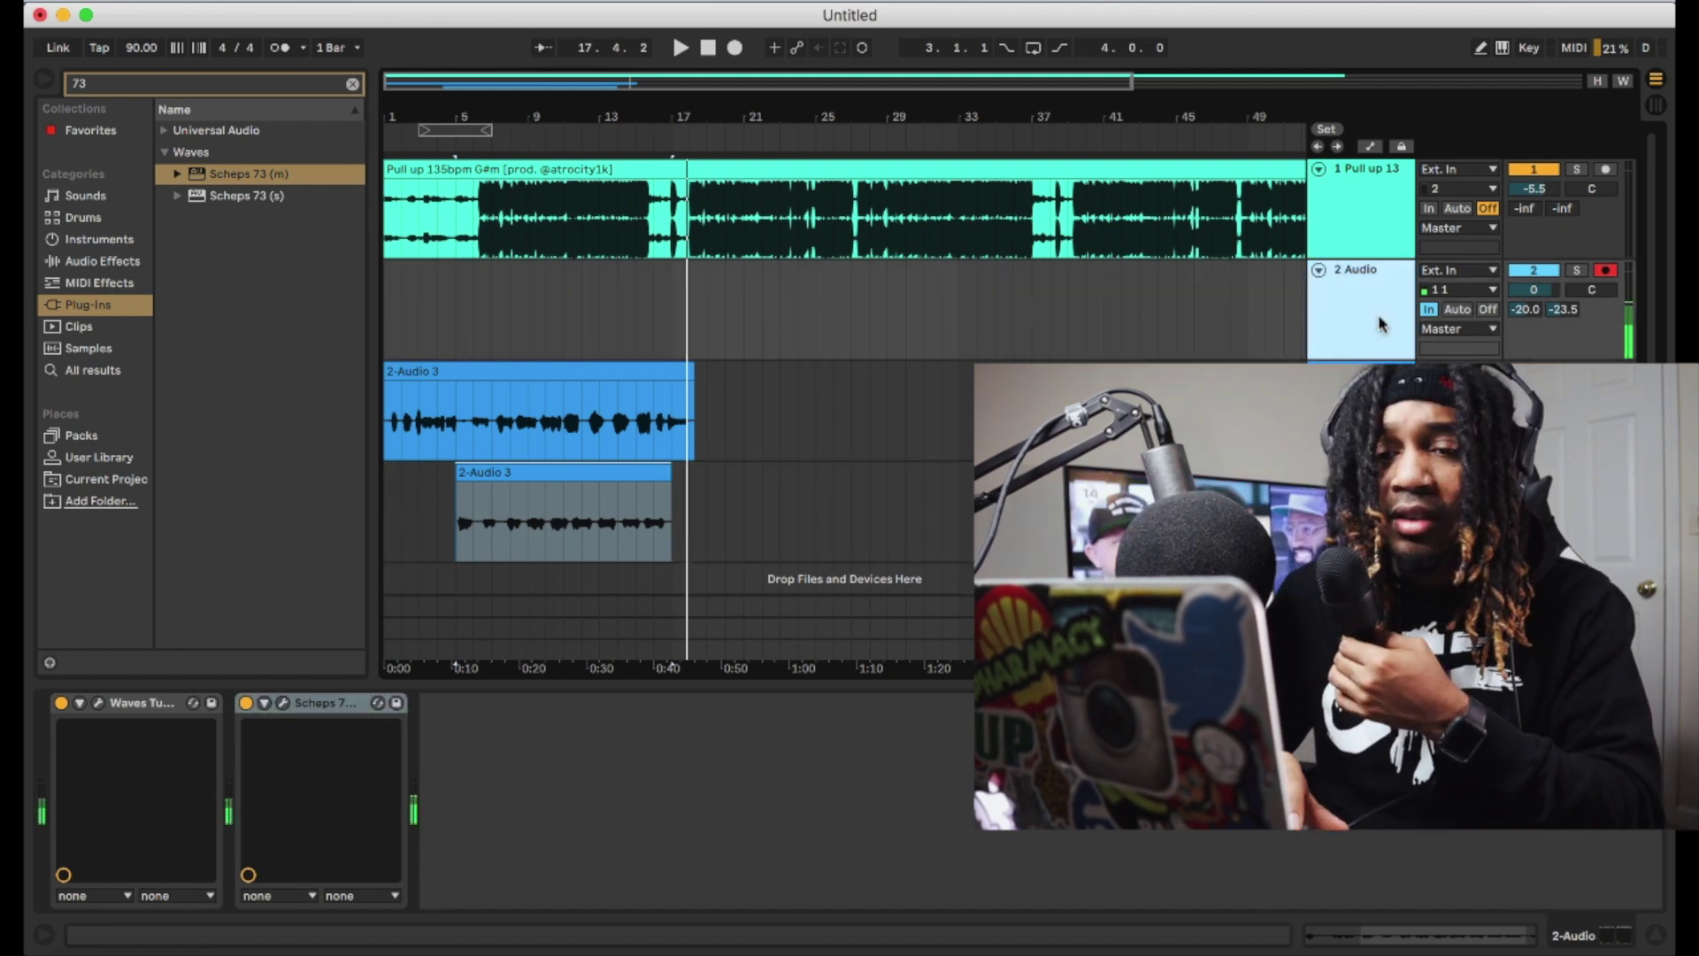
pyautogui.press('Tab')
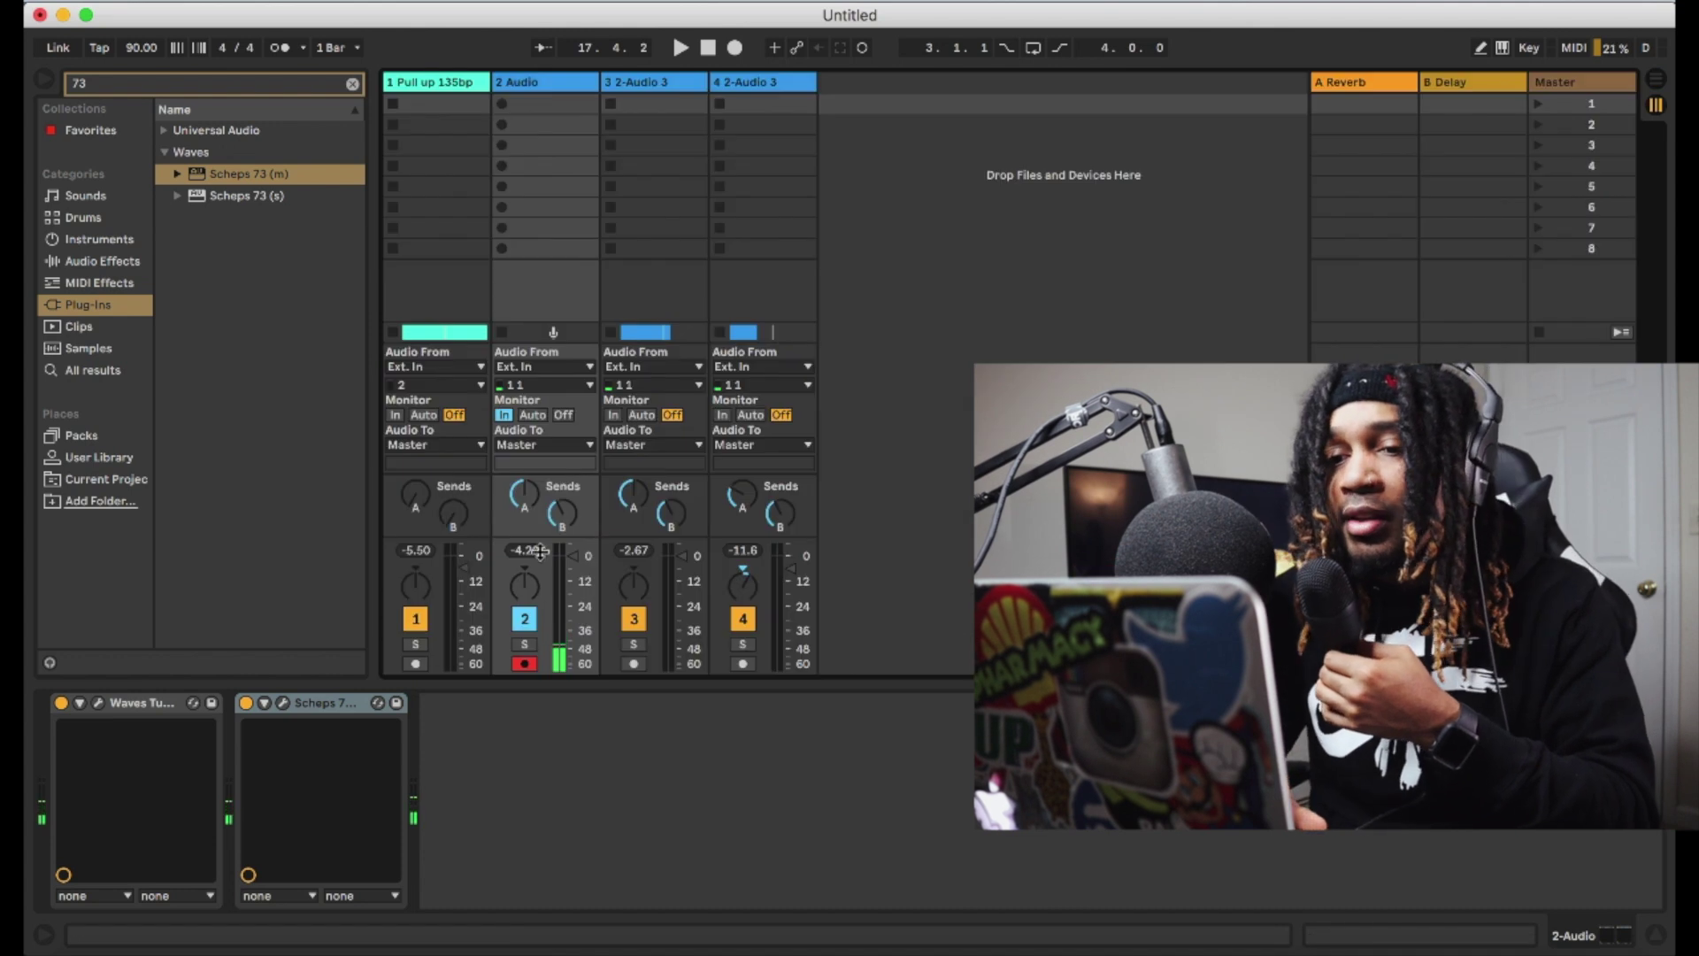
pyautogui.moveTo(524, 489); pyautogui.dragTo(524, 544)
pyautogui.click(60, 703)
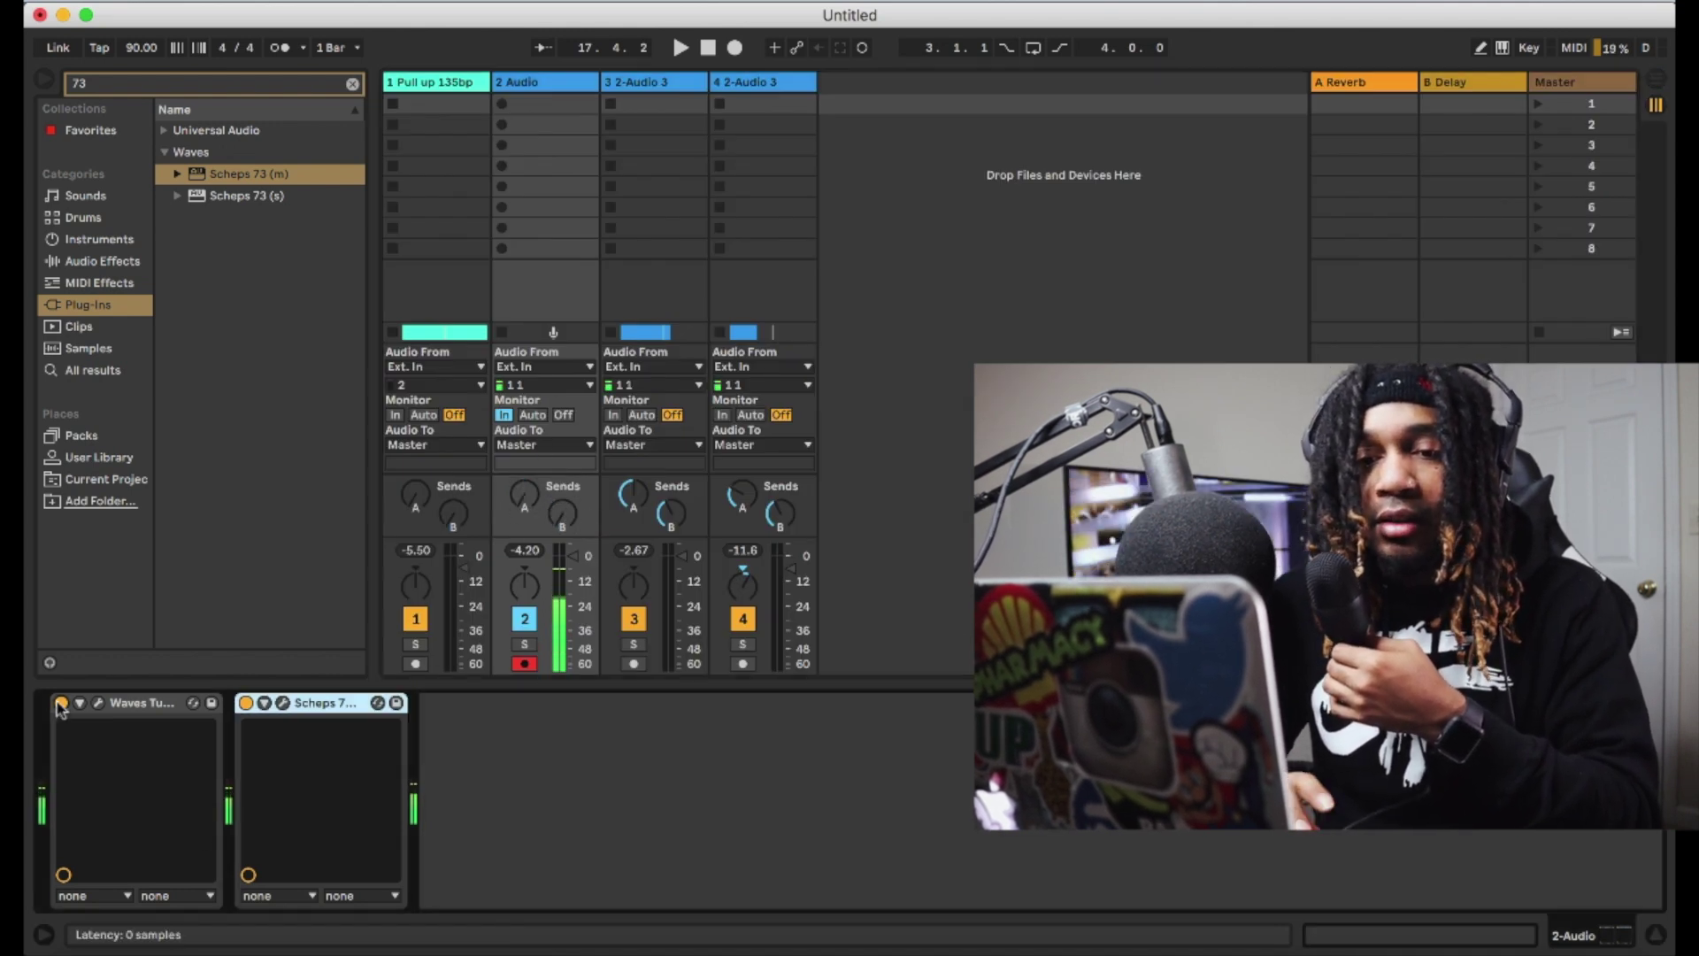